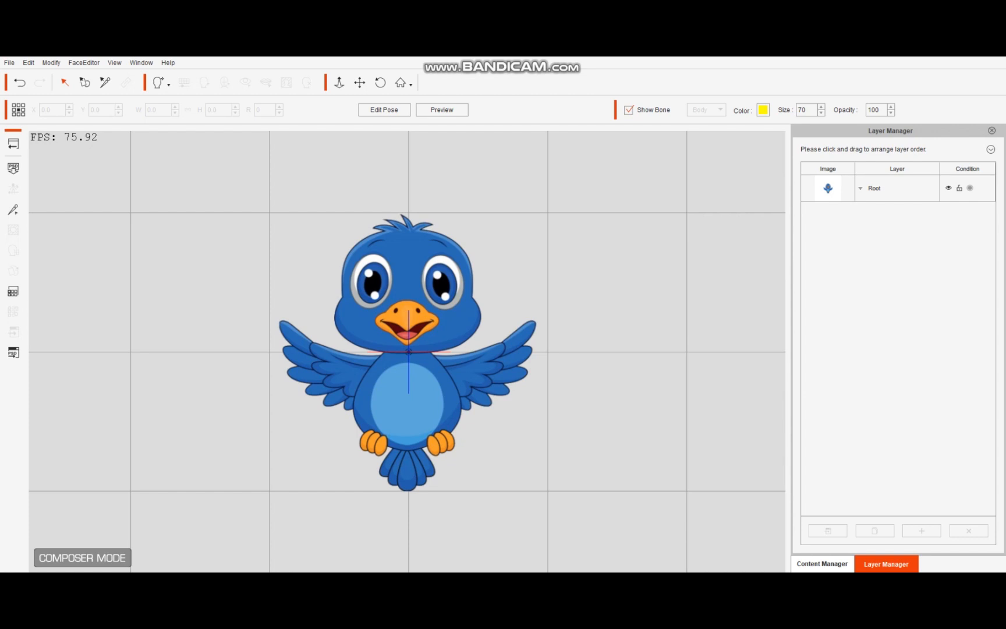
- Return to the stage and move the bird character up to the middle of the stage frame, about X 12.7, Y 104.9
click(13, 144)
click(406, 521)
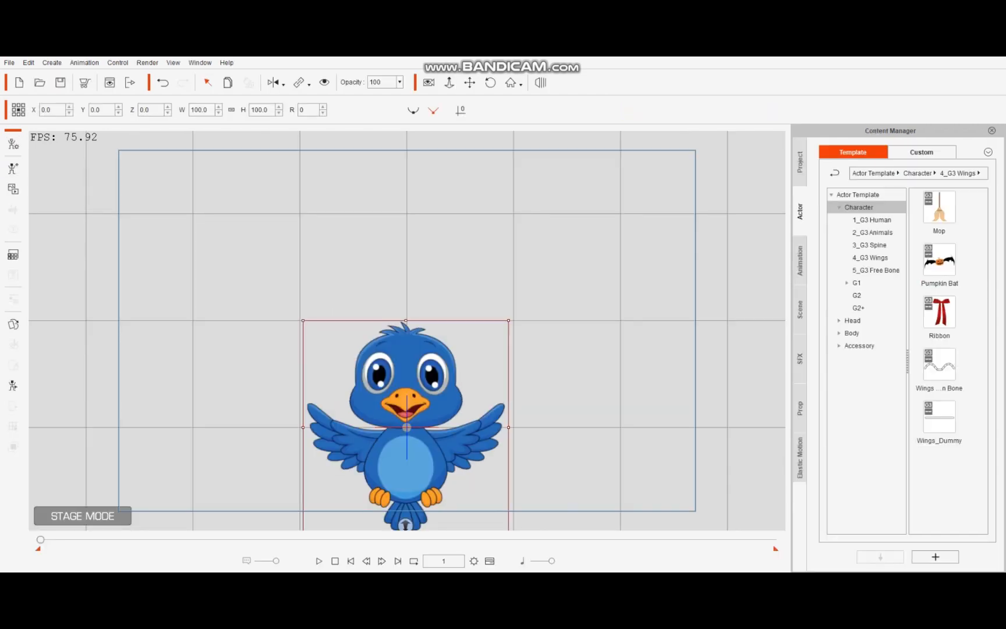
drag(406, 521, 419, 413)
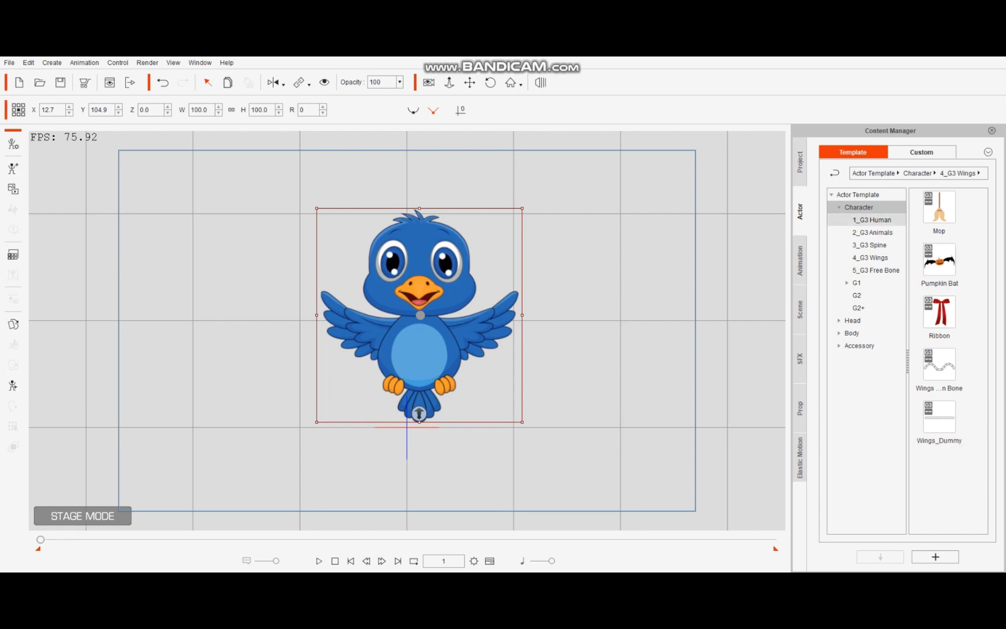
- Try to apply the Catapult motion from the G3 Spine animation templates to the bird
click(800, 260)
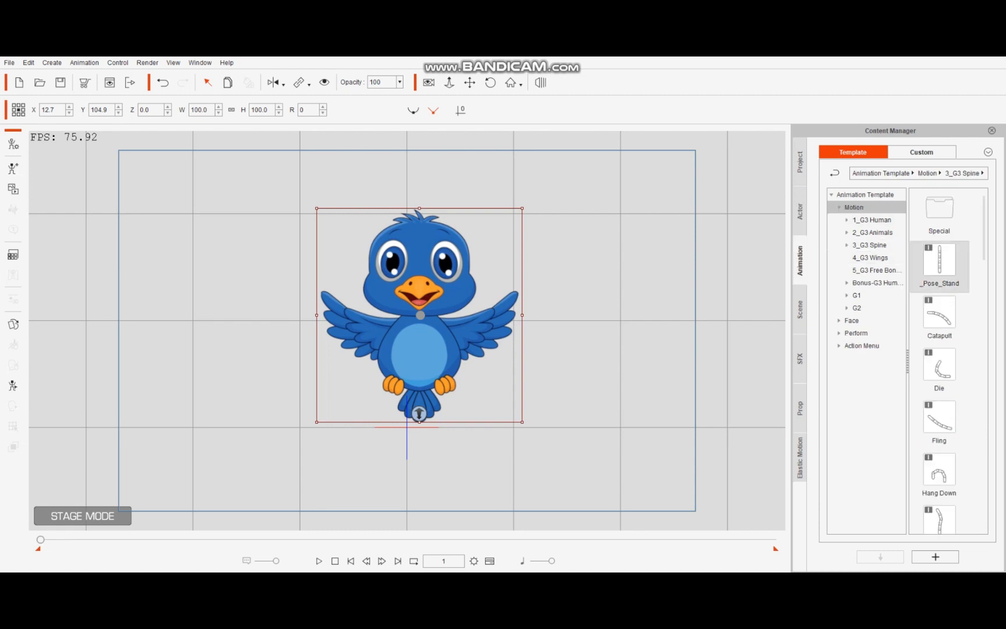
double_click(939, 317)
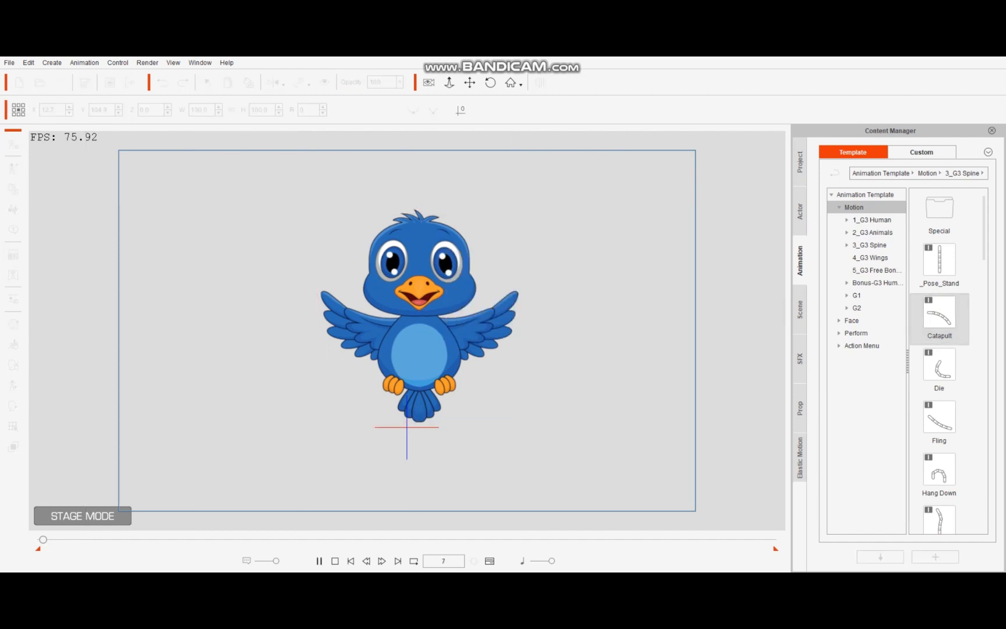
click(939, 368)
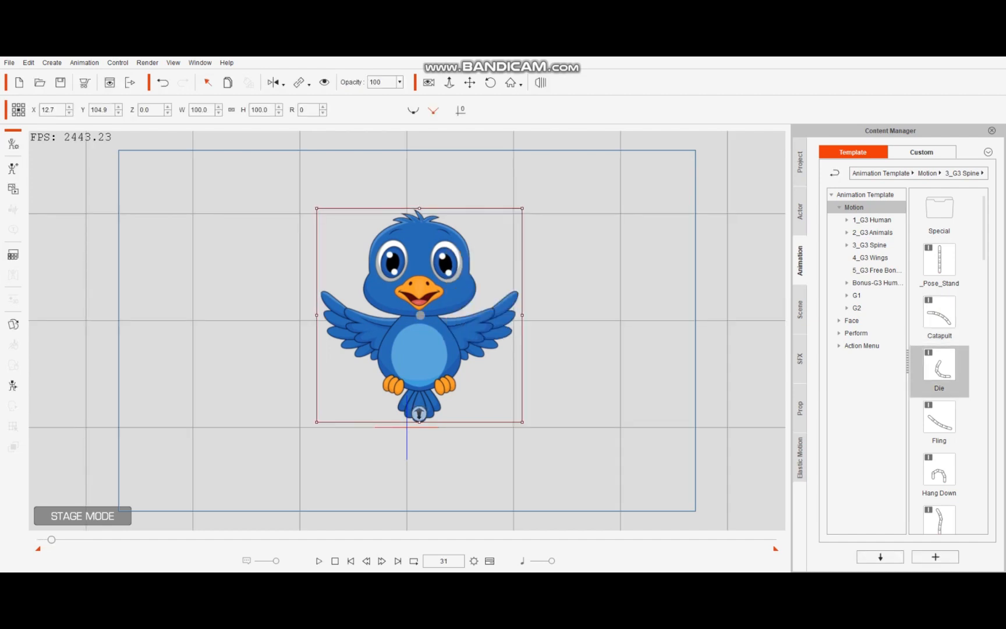
click(612, 343)
- Check the bird's bone list in the 2D Motion Key Editor and close the editor
click(419, 413)
click(13, 385)
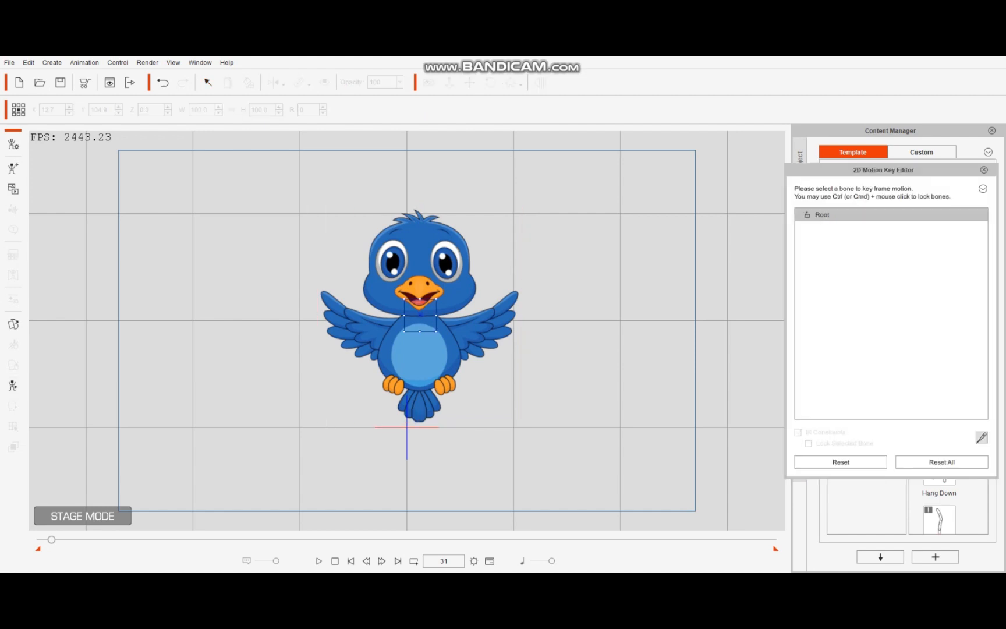
click(984, 170)
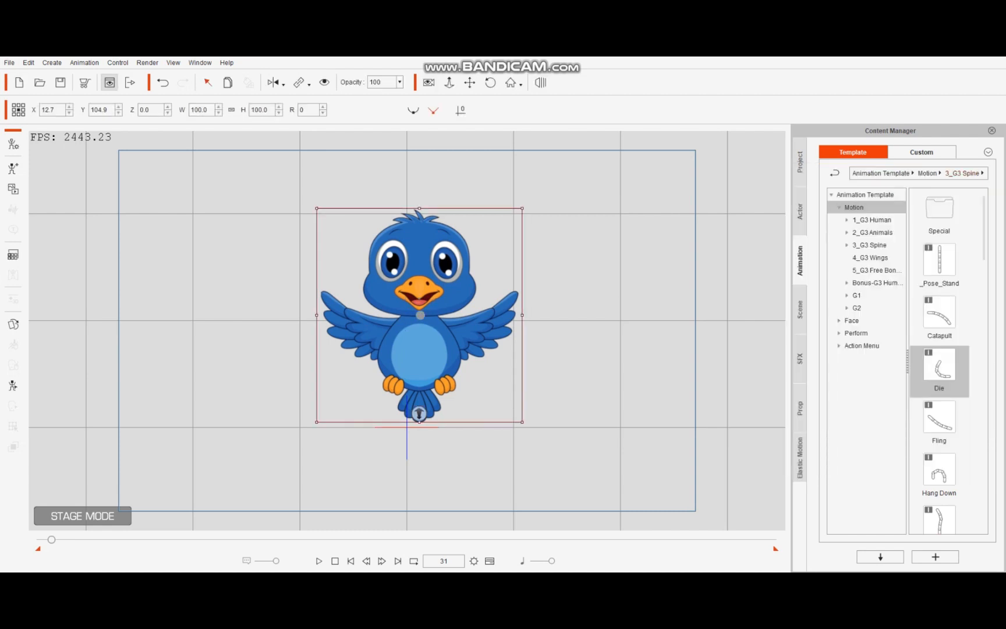
- Start a new project, discarding the current one without saving
click(9, 63)
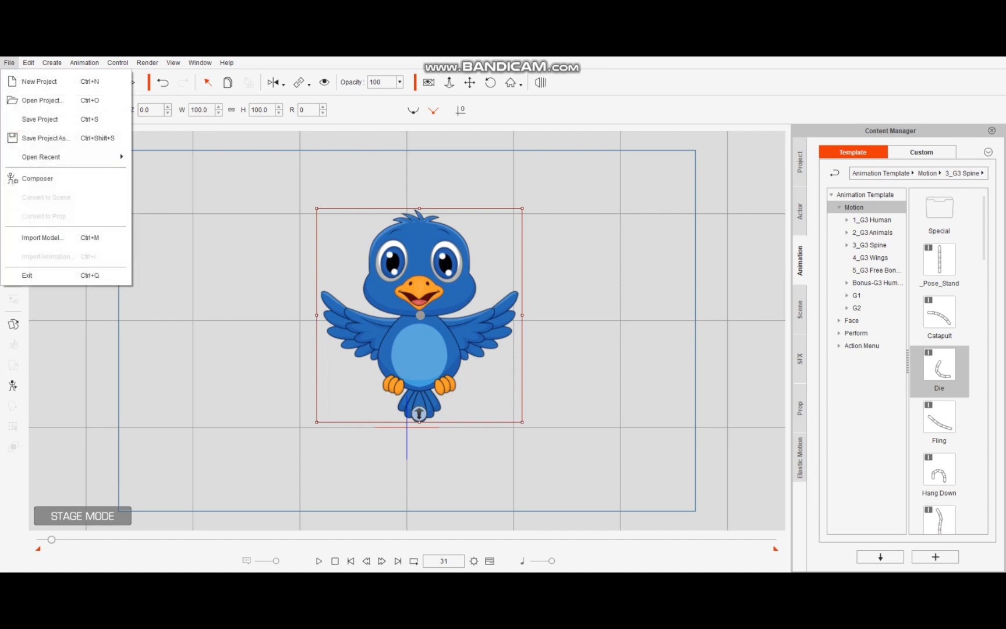
click(39, 81)
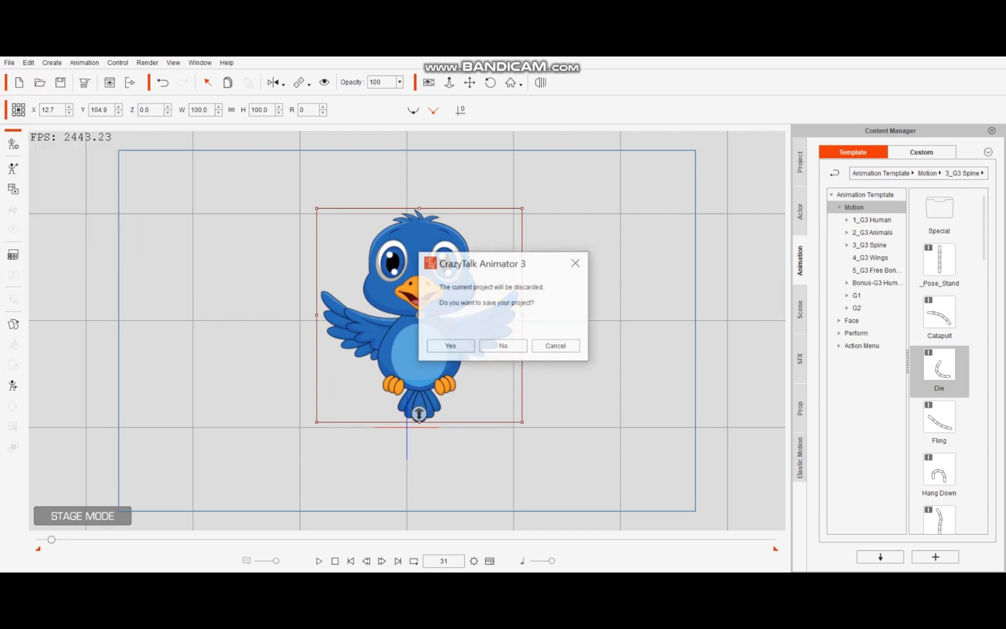
click(503, 346)
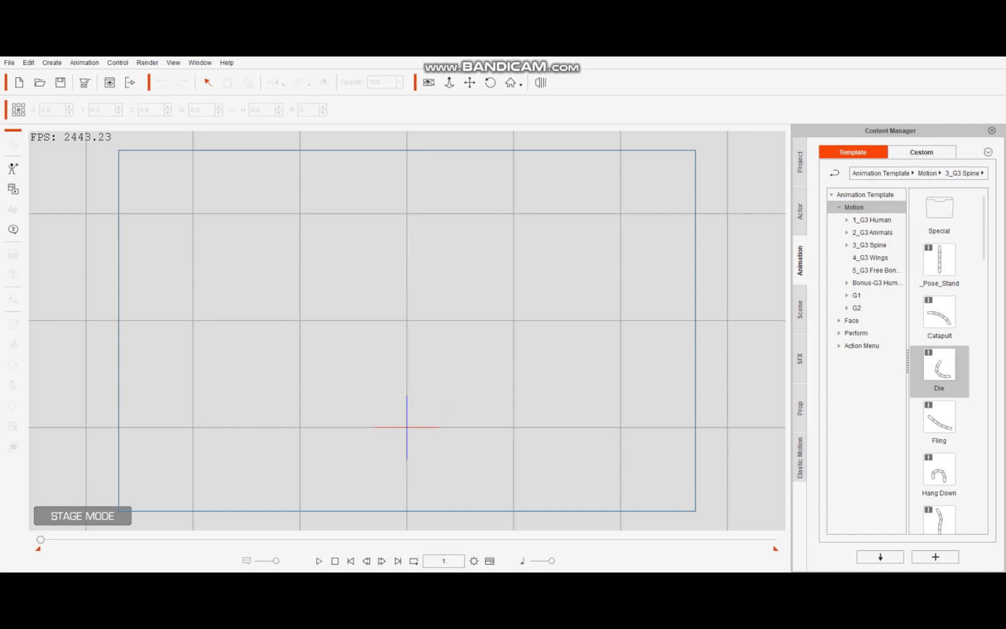
- Add the Wings_Dummy character from the 4_G3 Wings actor templates to the stage
click(800, 162)
click(800, 211)
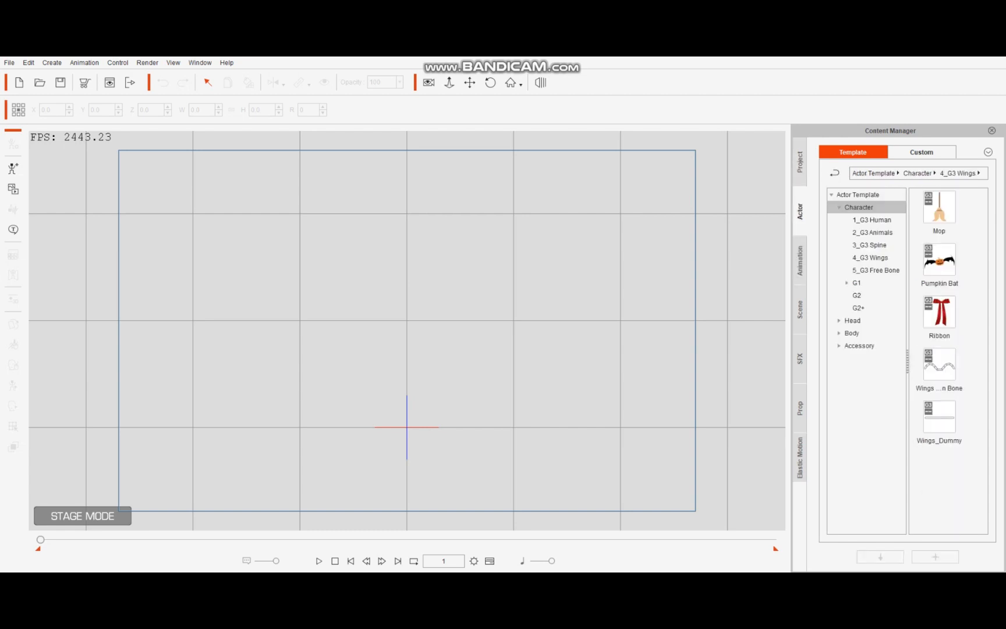
click(871, 220)
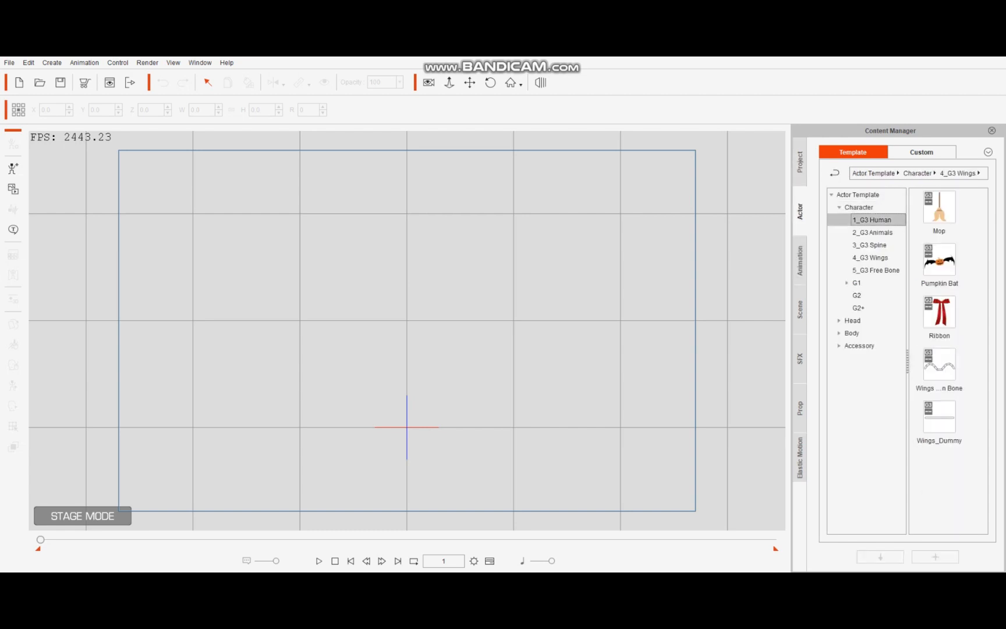
key(Down)
key(Down)
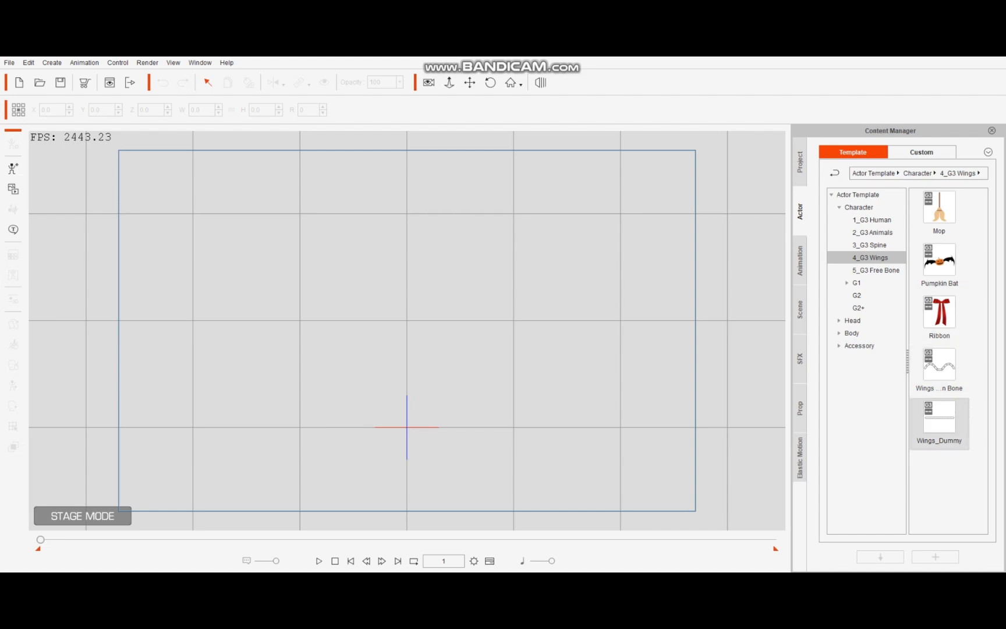
double_click(939, 419)
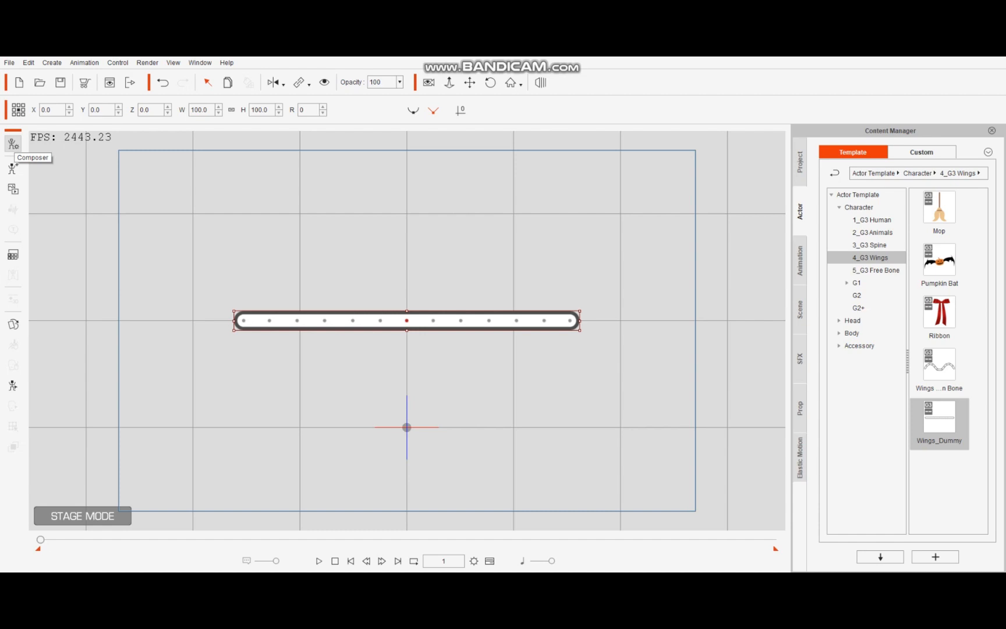
- Bring the wings dummy into Composer mode and open the Sprite Editor for its central Hip bone
click(12, 144)
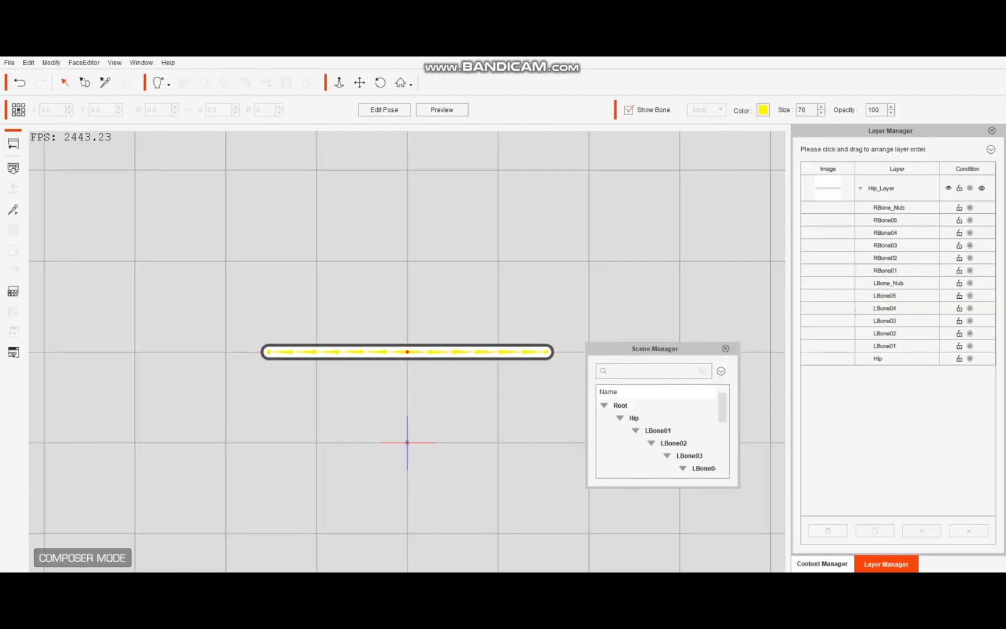
scroll(408, 352, up, 1)
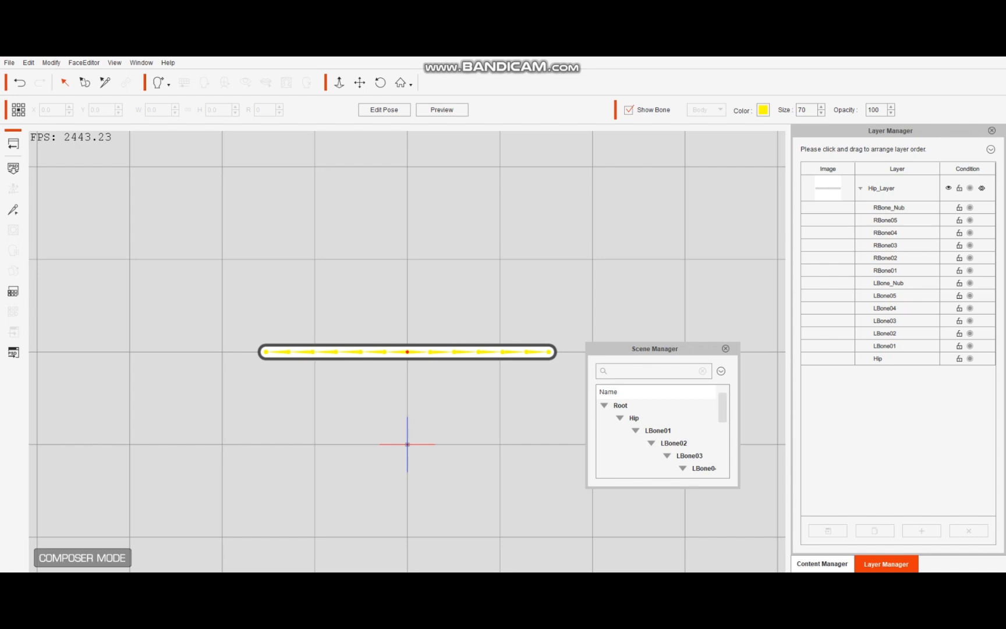
click(408, 352)
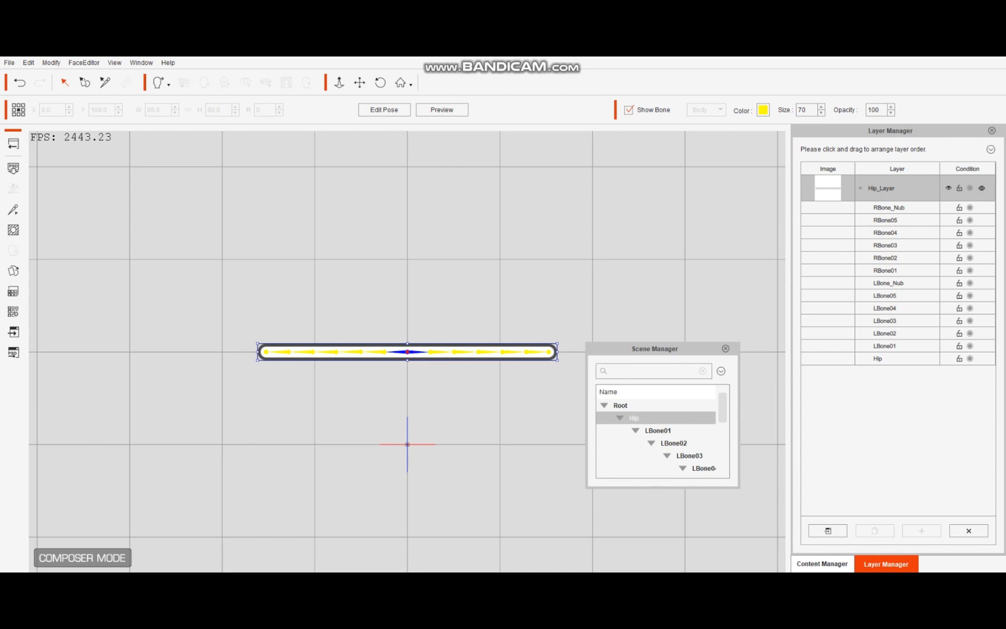
click(12, 270)
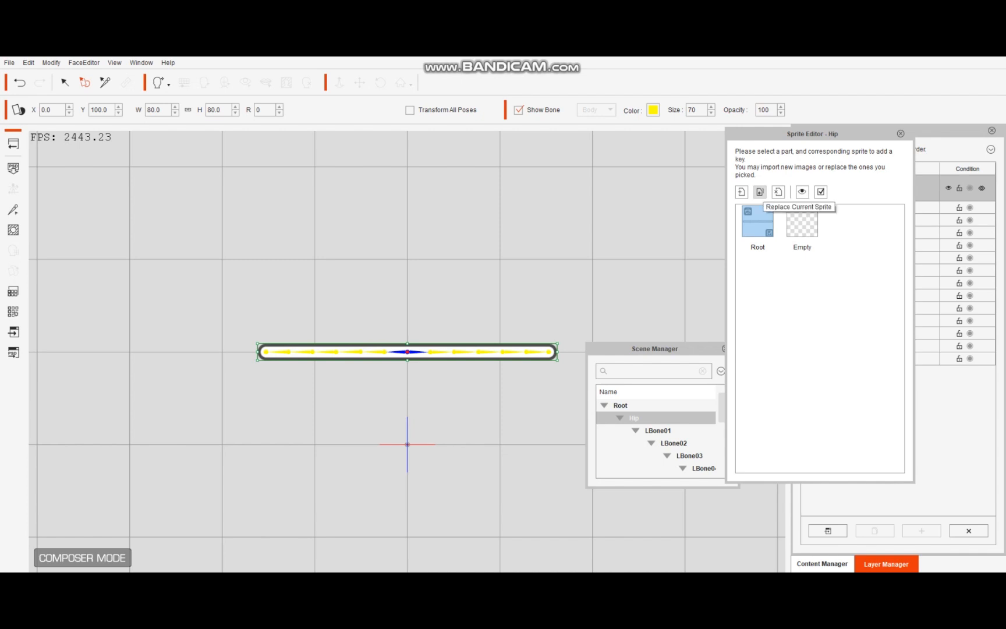
- Browse the props folder for an image to replace the dummy's Hip sprite, leaving without choosing one
click(760, 192)
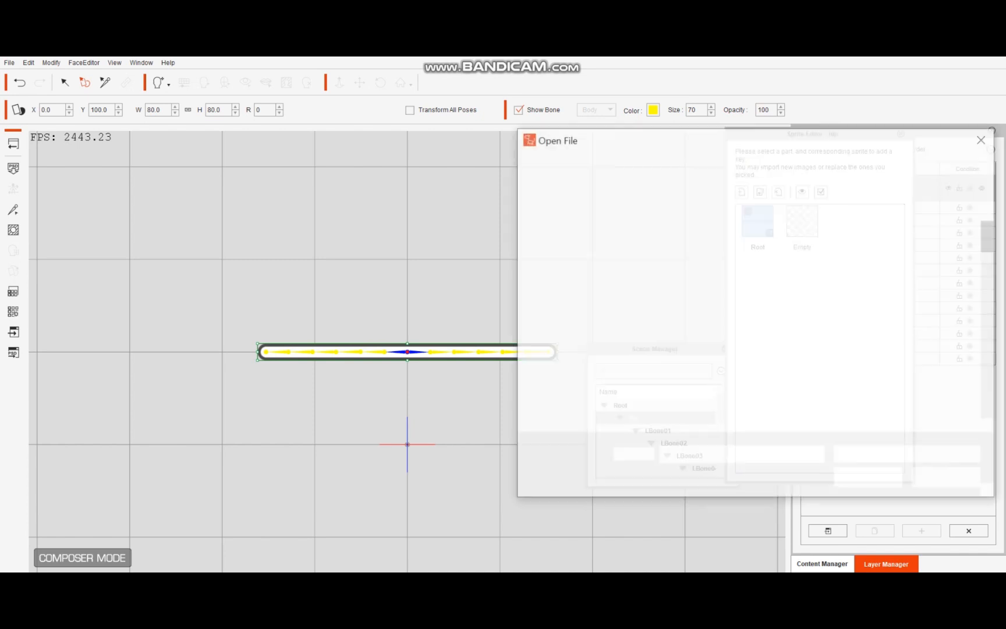
scroll(815, 321, down, 5)
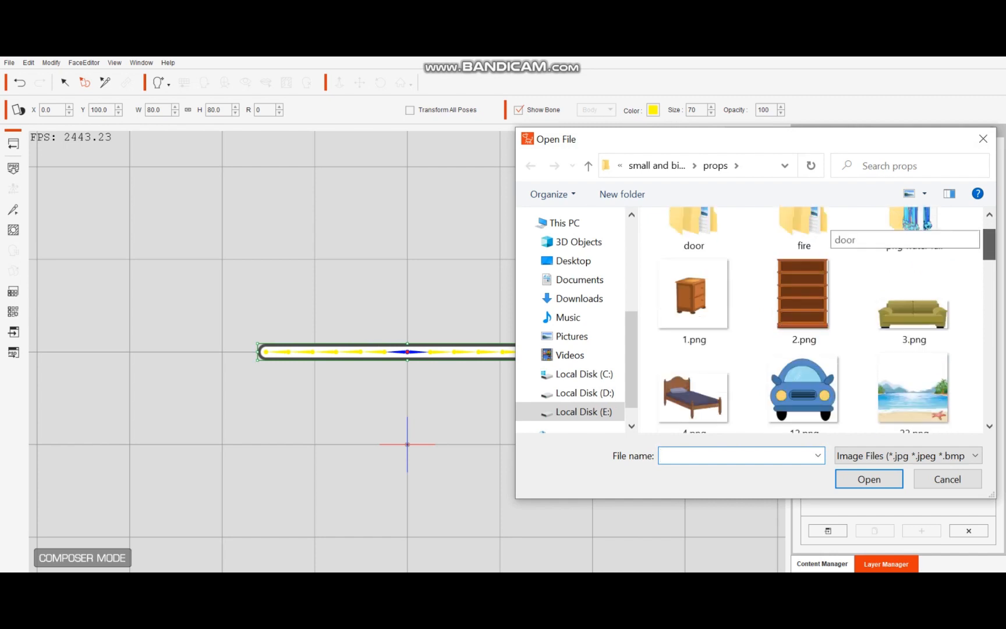
scroll(816, 320, down, 3)
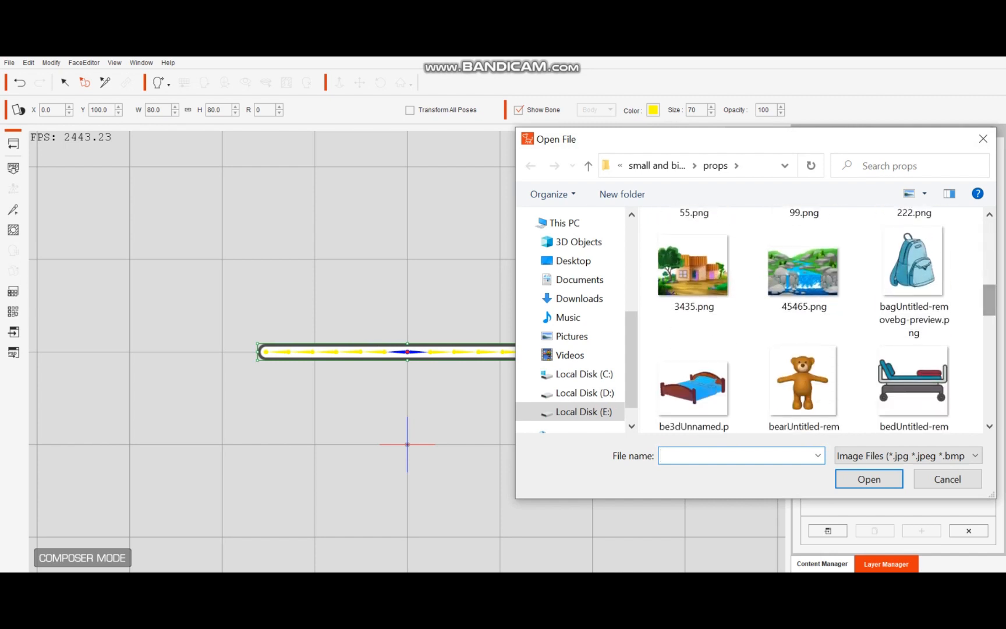
scroll(816, 321, down, 3)
scroll(827, 308, up, 7)
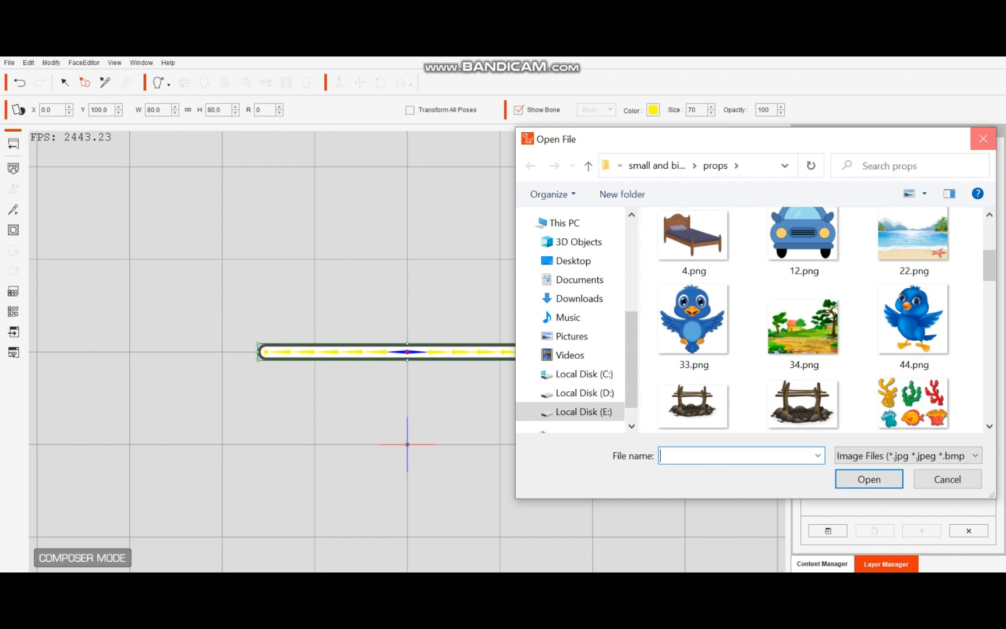
click(983, 138)
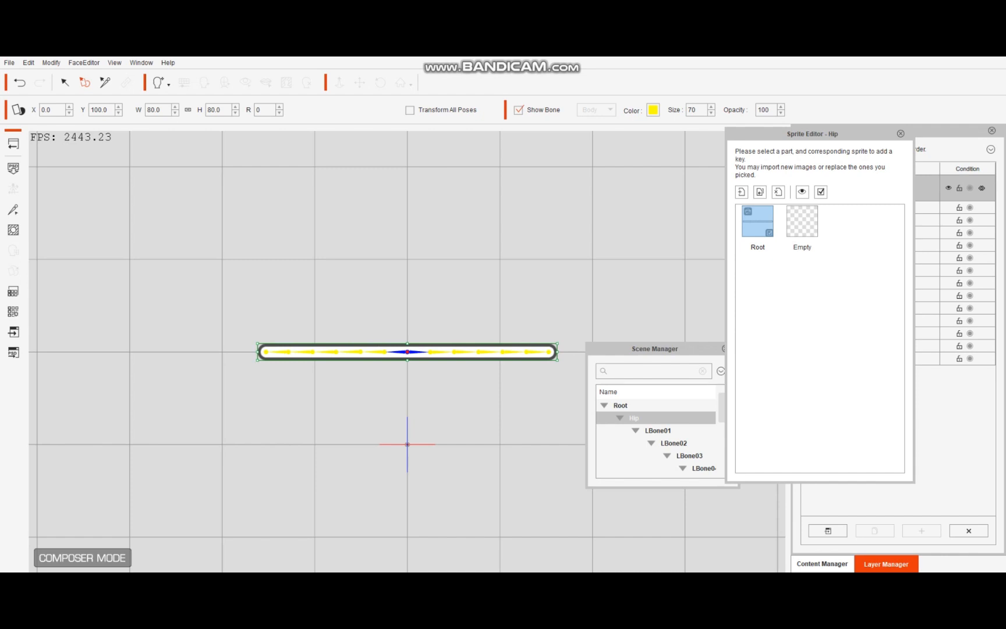
- Switch to Krita and open the bird image 33.png from the props folder
click(559, 582)
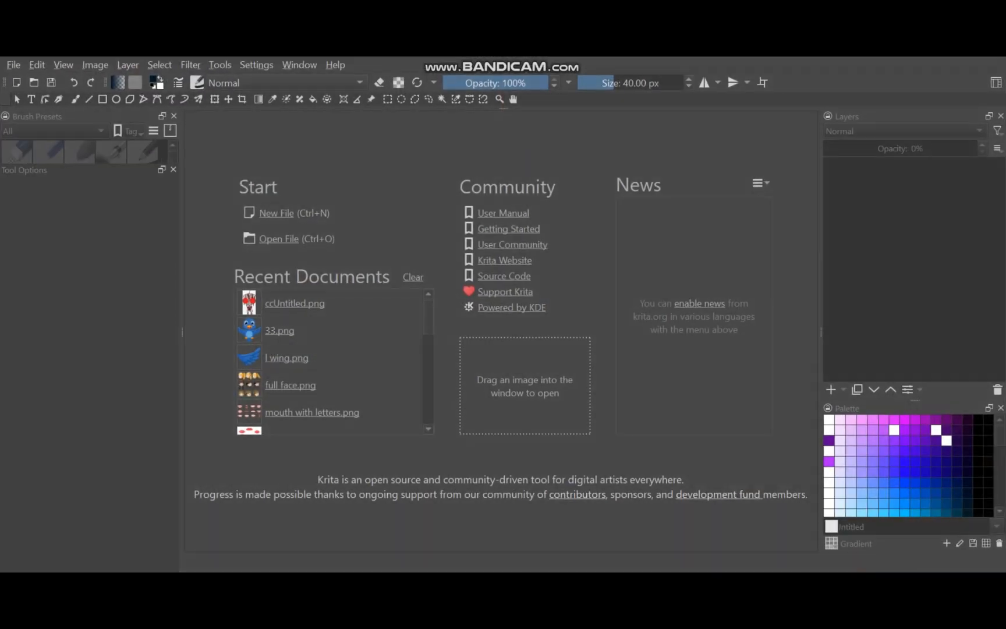
key(alt+Tab)
click(278, 238)
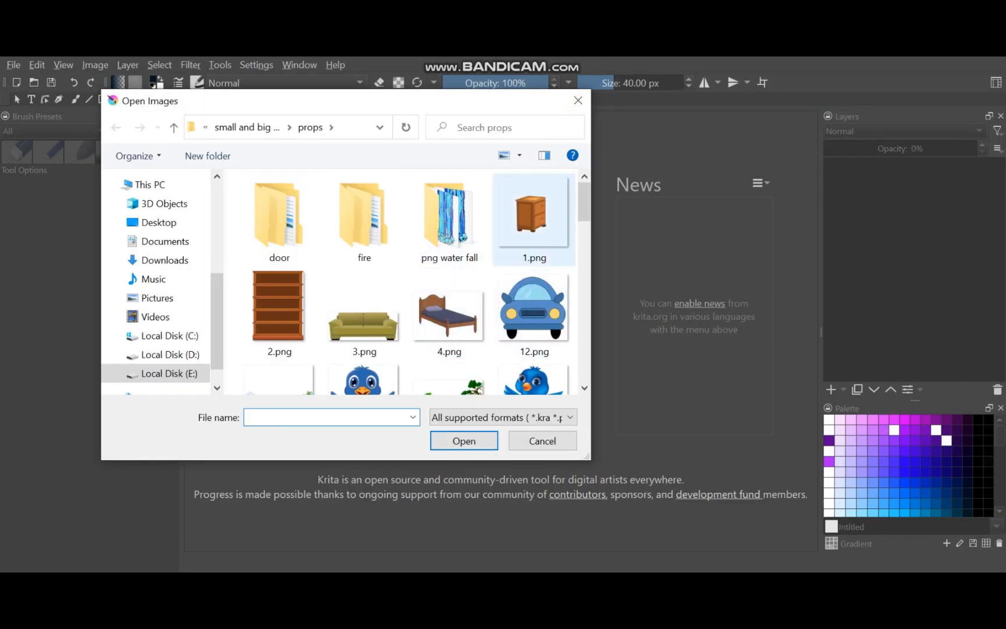
scroll(431, 204, down, 3)
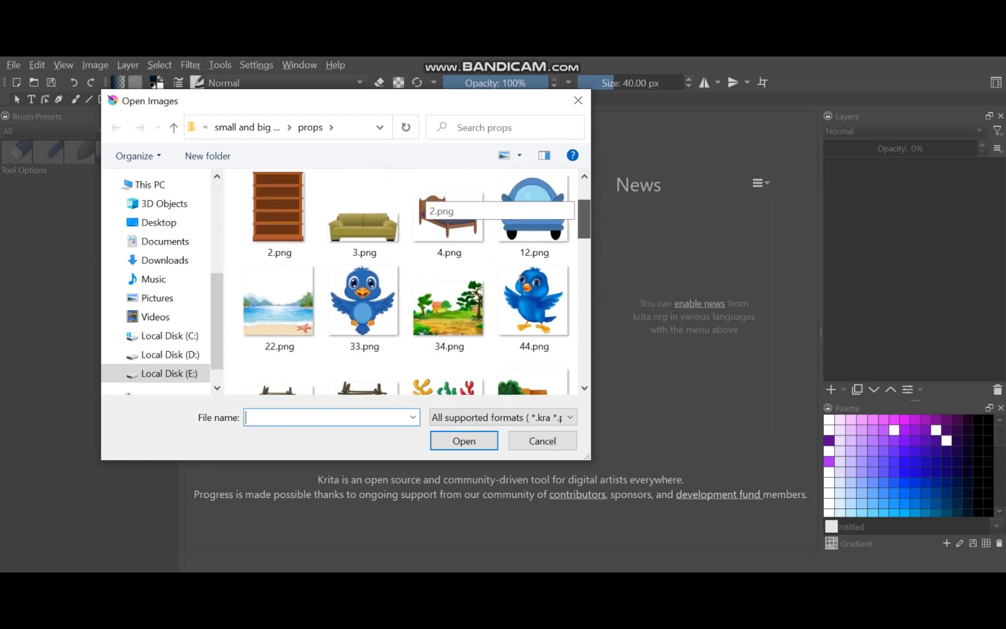
click(364, 274)
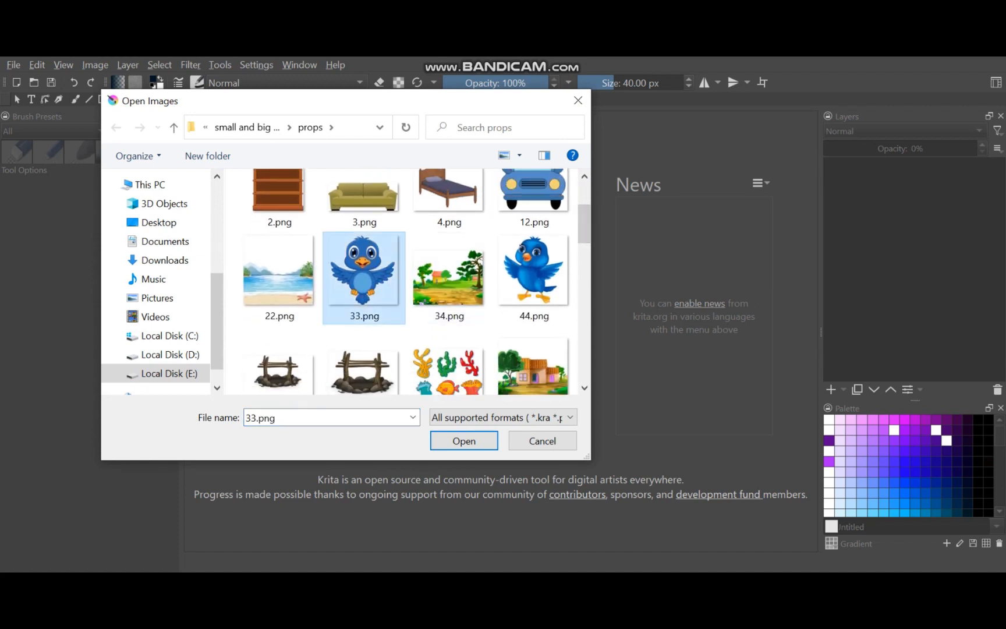
click(464, 441)
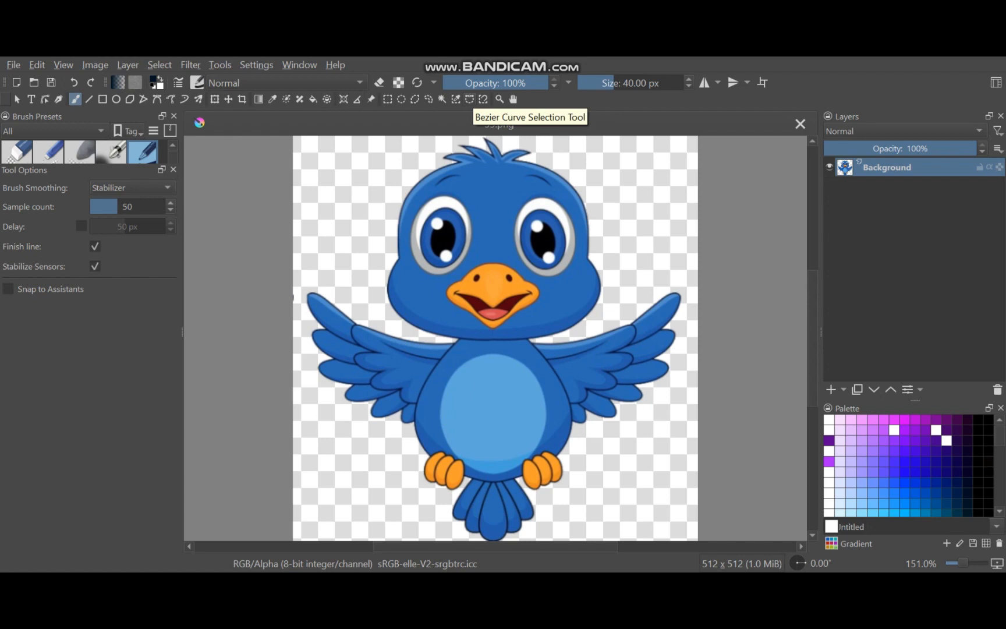
- Start a Bezier curve selection where the bird's head meets its body and trace around the cheek on the image's left side
click(470, 99)
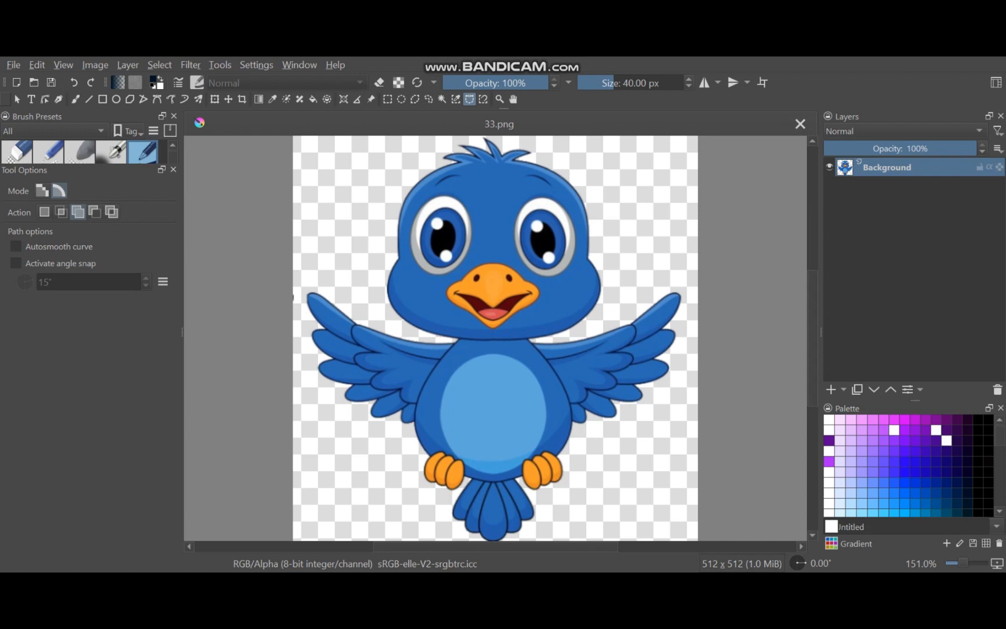
scroll(448, 341, up, 2)
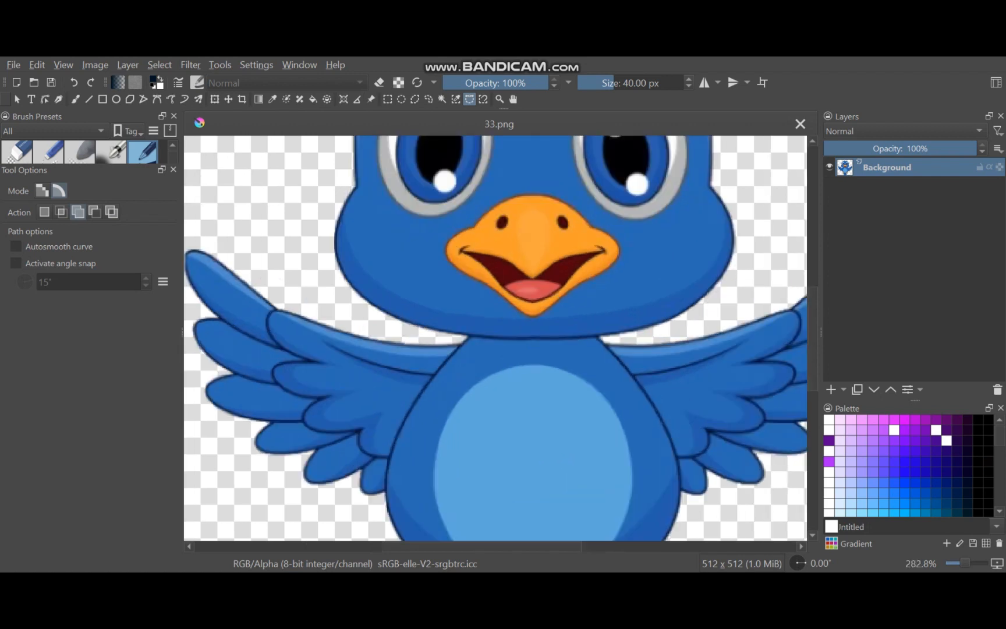
drag(449, 336, 382, 335)
click(305, 264)
click(295, 207)
click(324, 161)
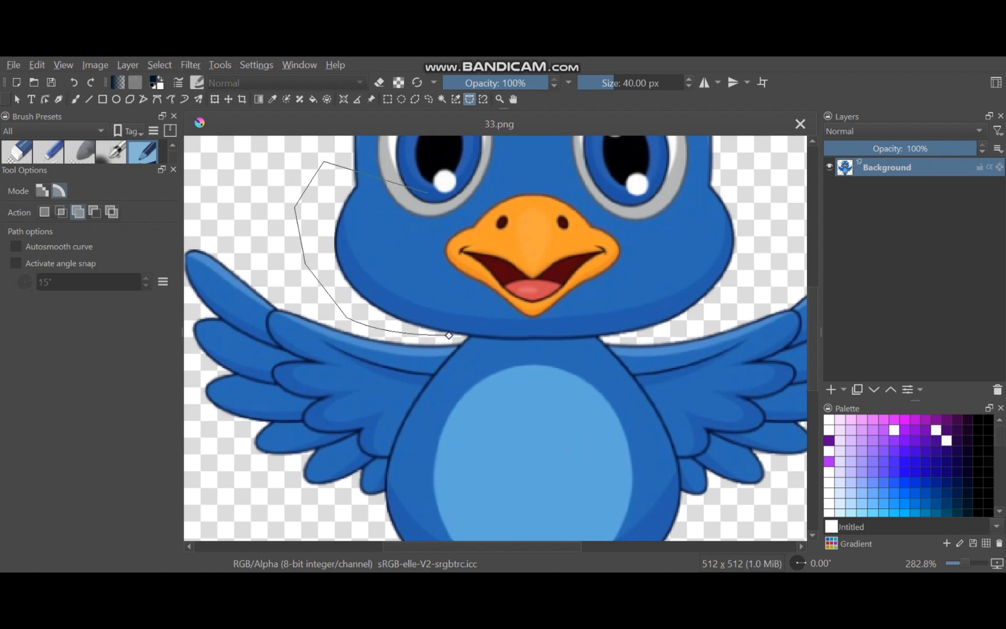
scroll(431, 192, down, 2)
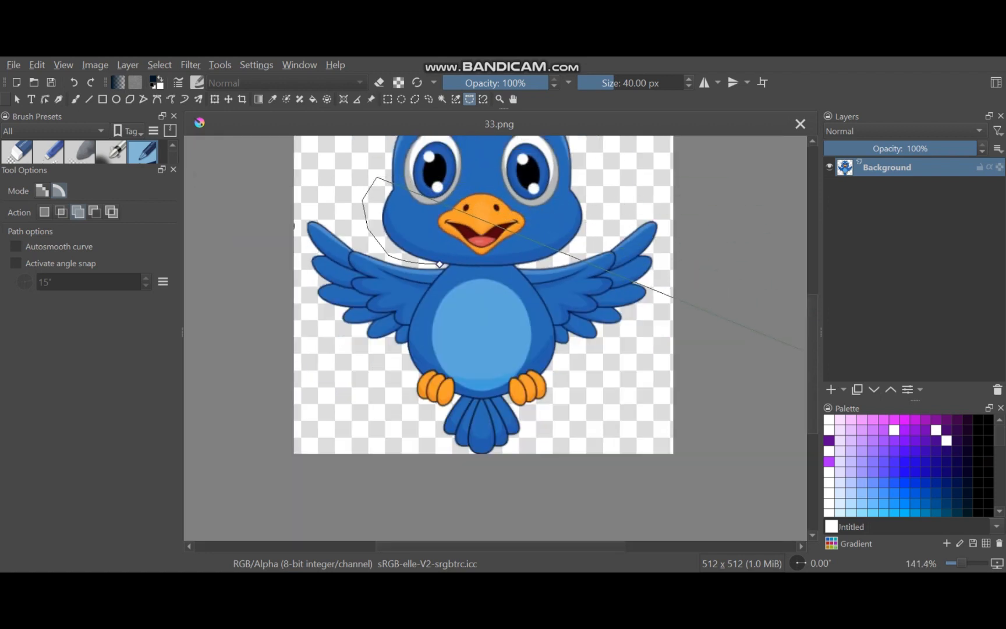
scroll(484, 338, up, 3)
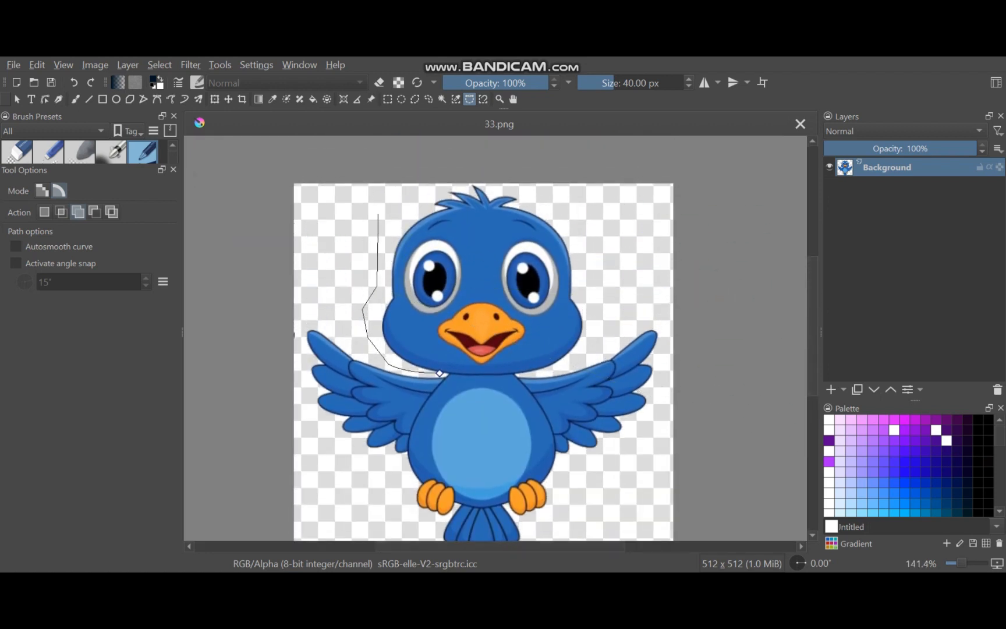
- Continue the Bezier selection outline over the bird's head and around the cheek on the image's right to the neck
click(394, 213)
click(421, 192)
click(452, 183)
click(501, 184)
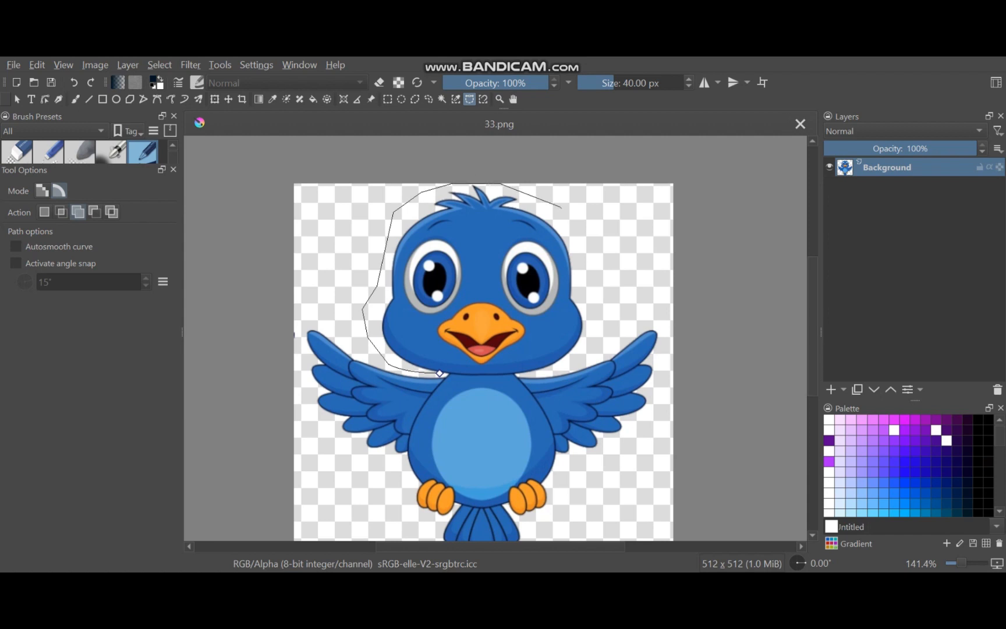
click(560, 207)
click(596, 262)
click(589, 348)
click(524, 373)
- Trace the selection curve closely along the body's edge beside the wing on the image's right, down past the wing
scroll(507, 407, up, 2)
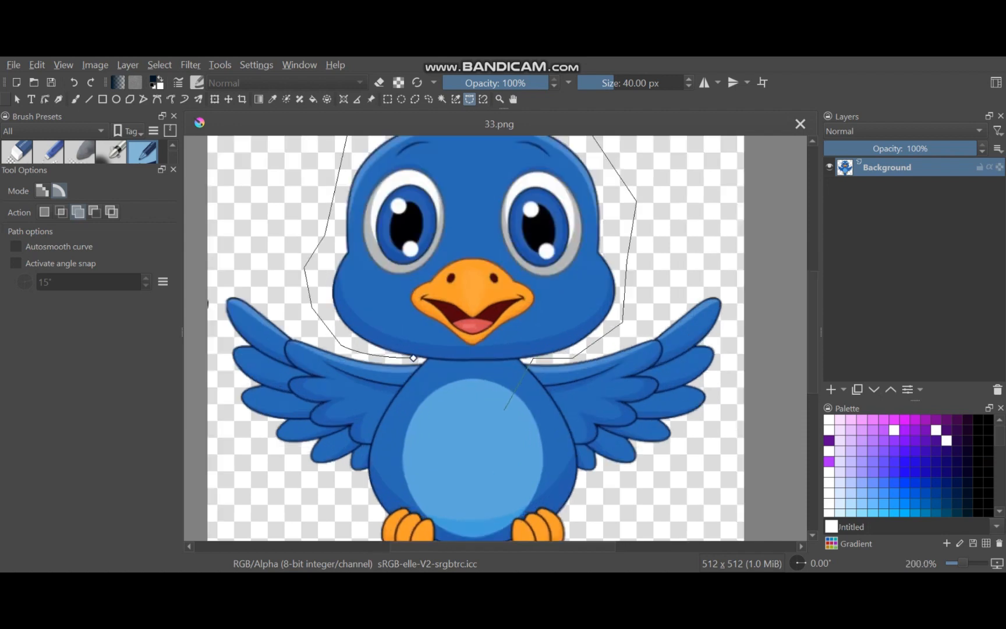
scroll(508, 409, up, 1)
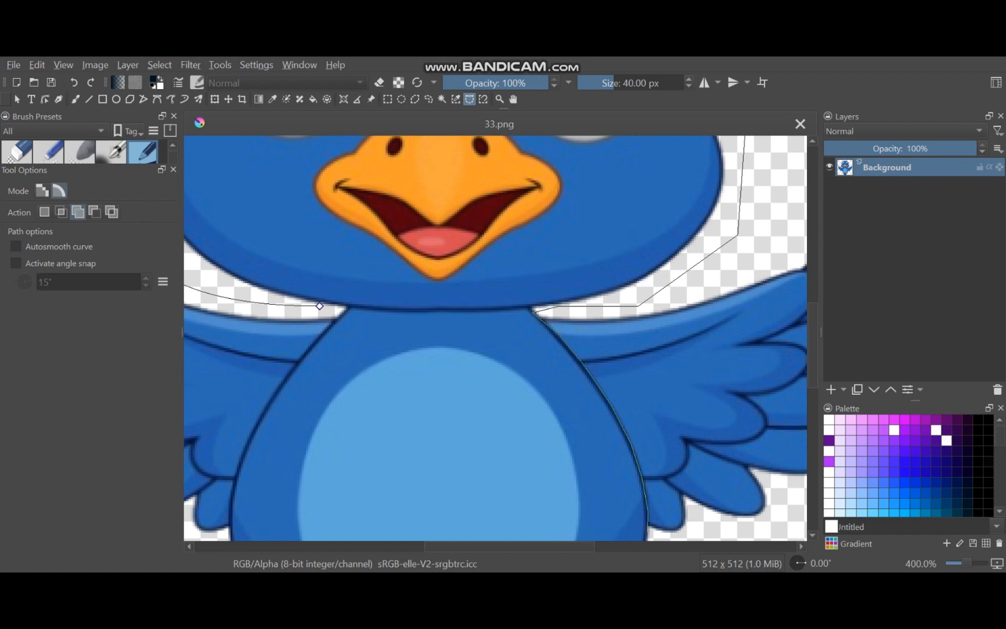
click(649, 532)
- Carry the selection outline loosely around both feet and the tail, up to the body's side on the image's left
scroll(495, 338, down, 10)
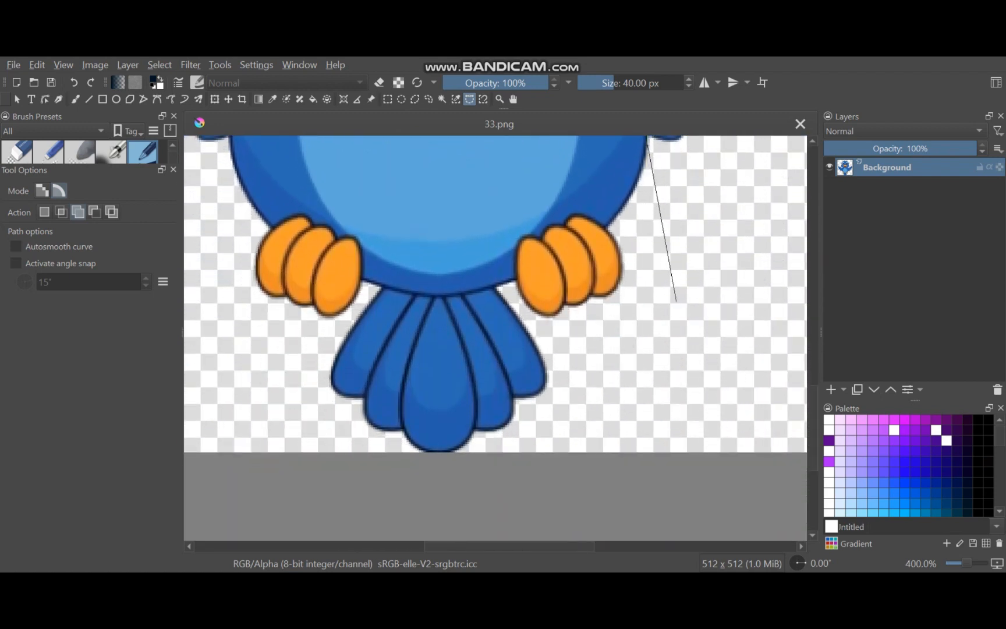
click(656, 294)
click(622, 383)
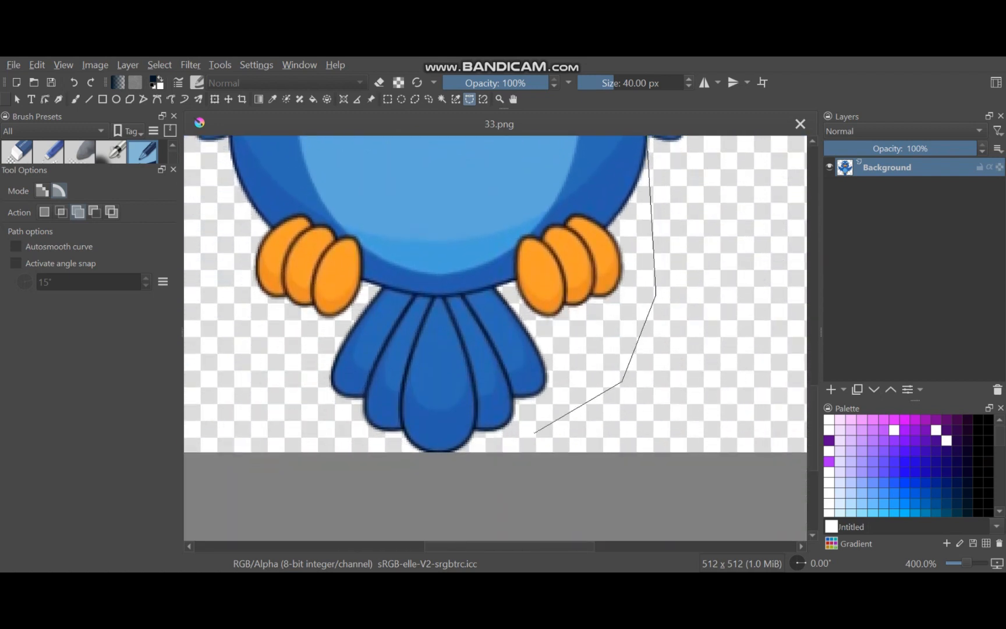
click(534, 432)
click(428, 462)
click(398, 452)
click(364, 439)
click(309, 409)
click(284, 344)
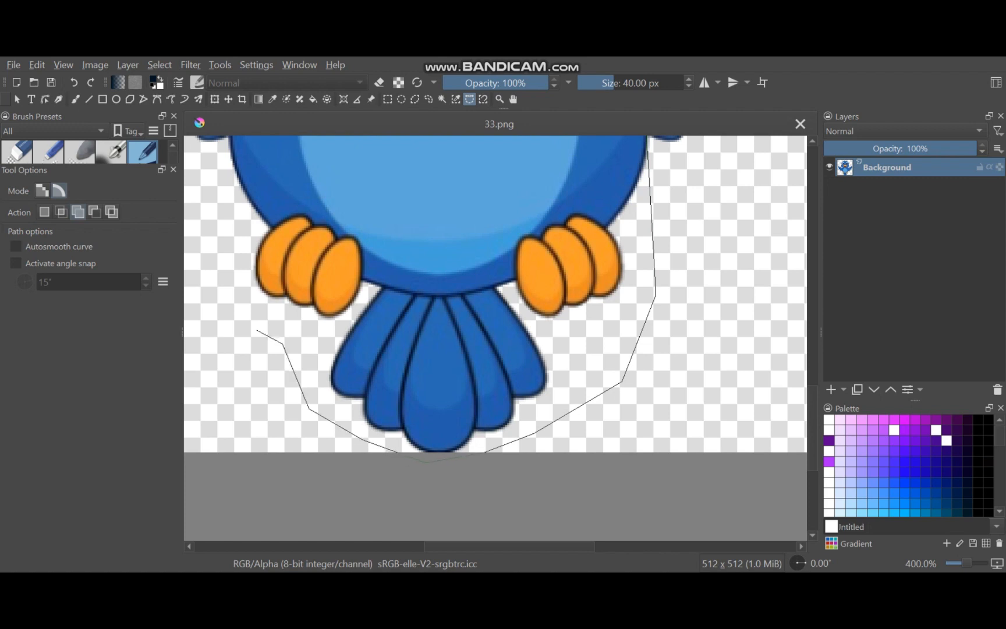
click(231, 275)
click(209, 166)
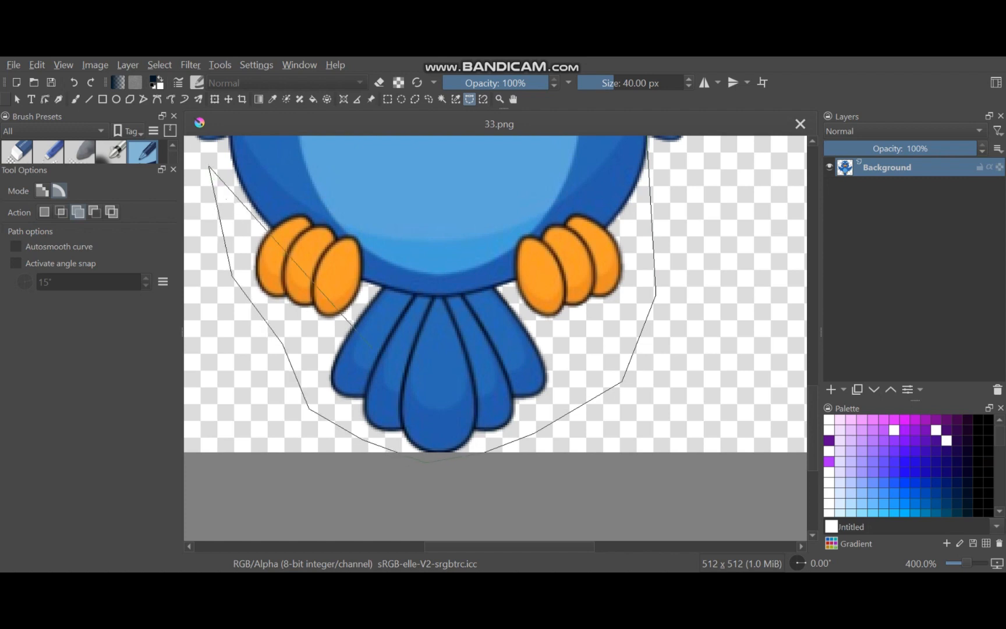
- Trace up the body's edge beside the wing on the image's left and close the selection at its starting point
scroll(514, 294, left, 3)
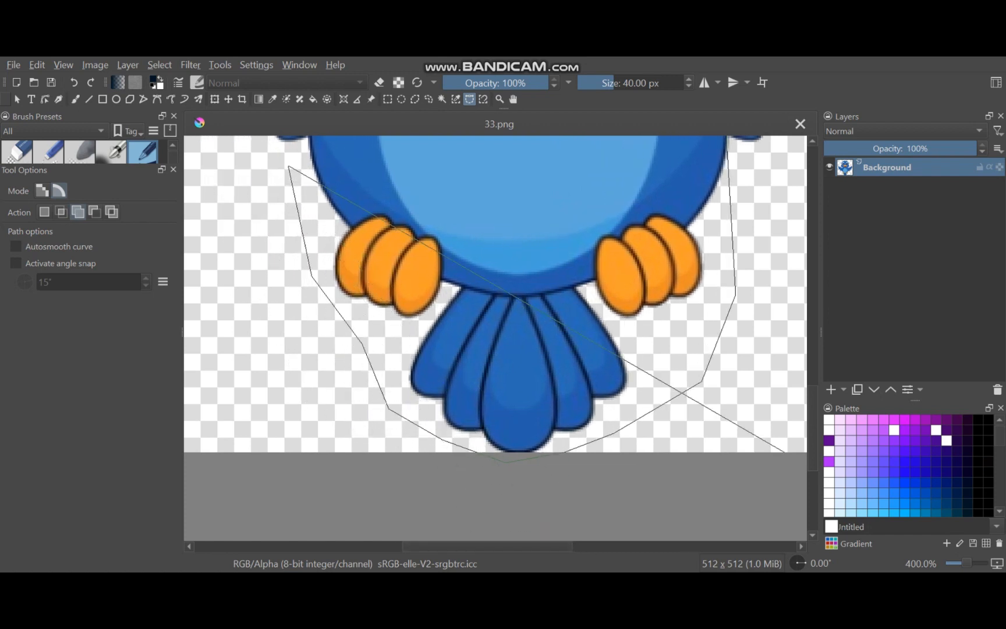
scroll(495, 337, up, 6)
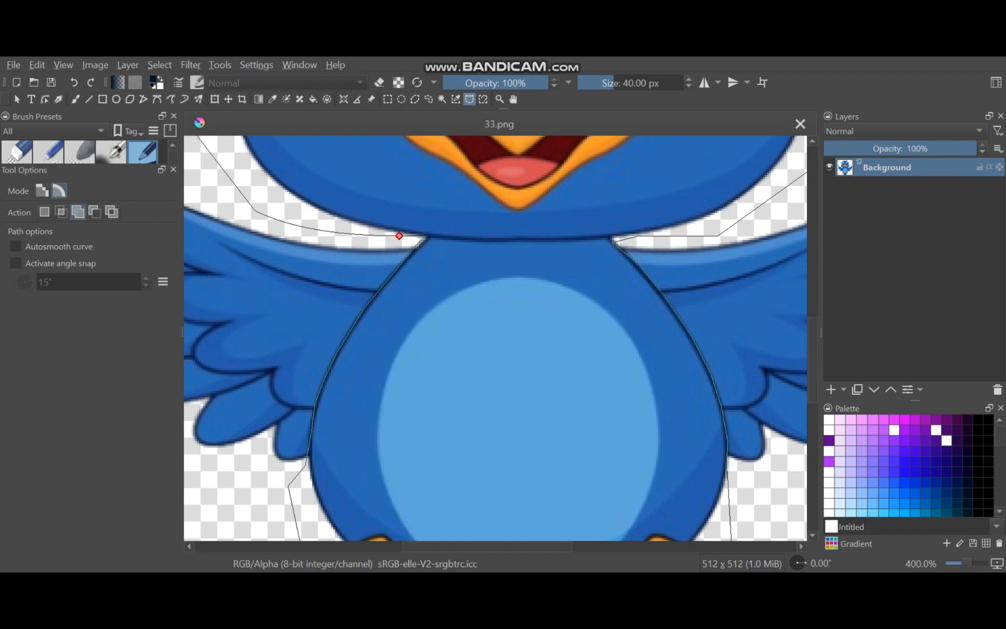
click(399, 235)
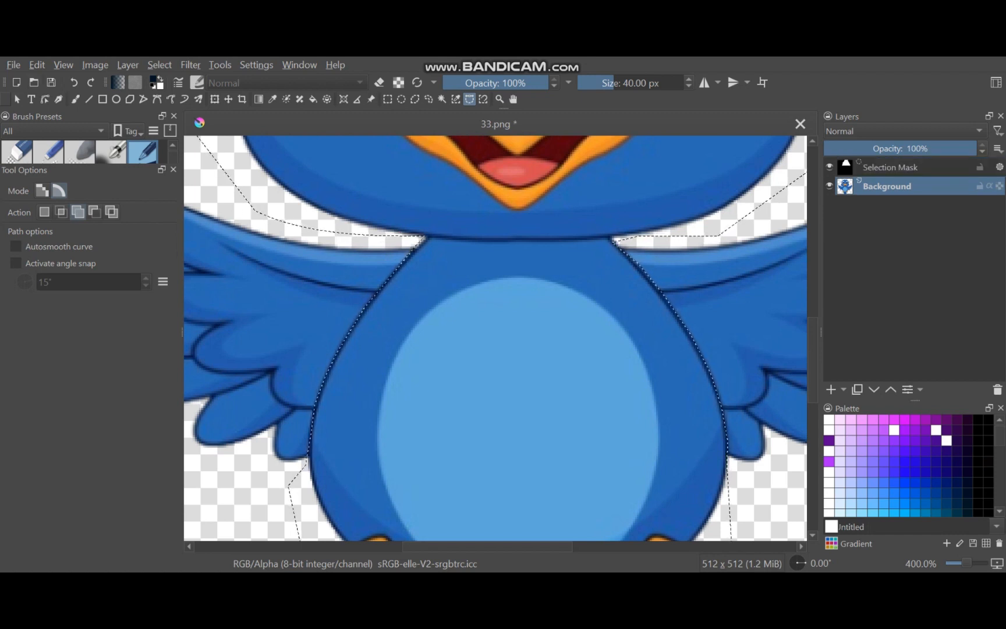
- Copy the selected head, body, feet and tail and paste them as a new layer above the original
key(alt+e)
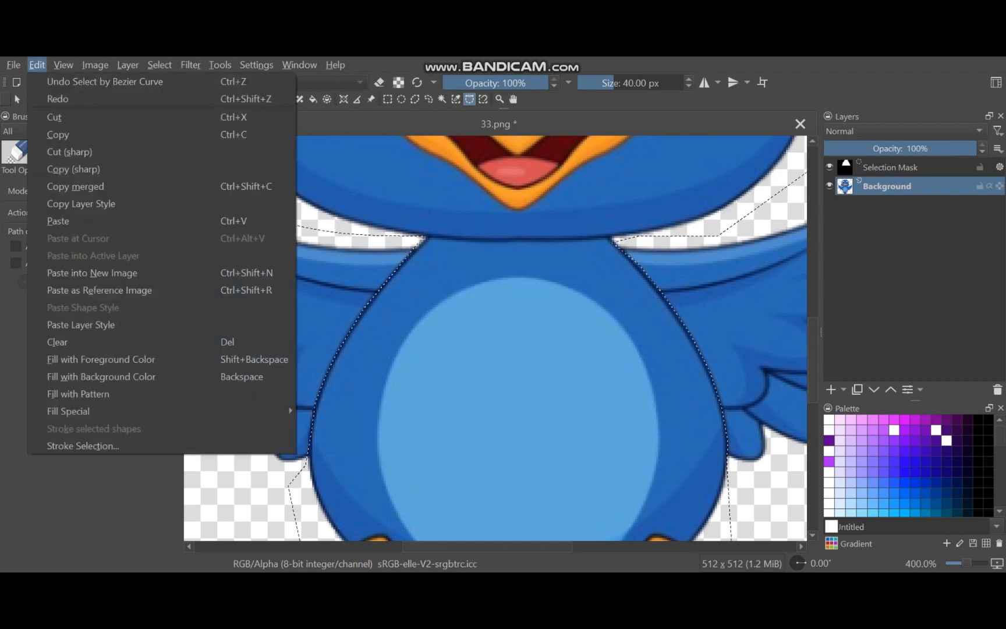
key(Down)
key(Down)
key(Down)
key(Down)
key(Return)
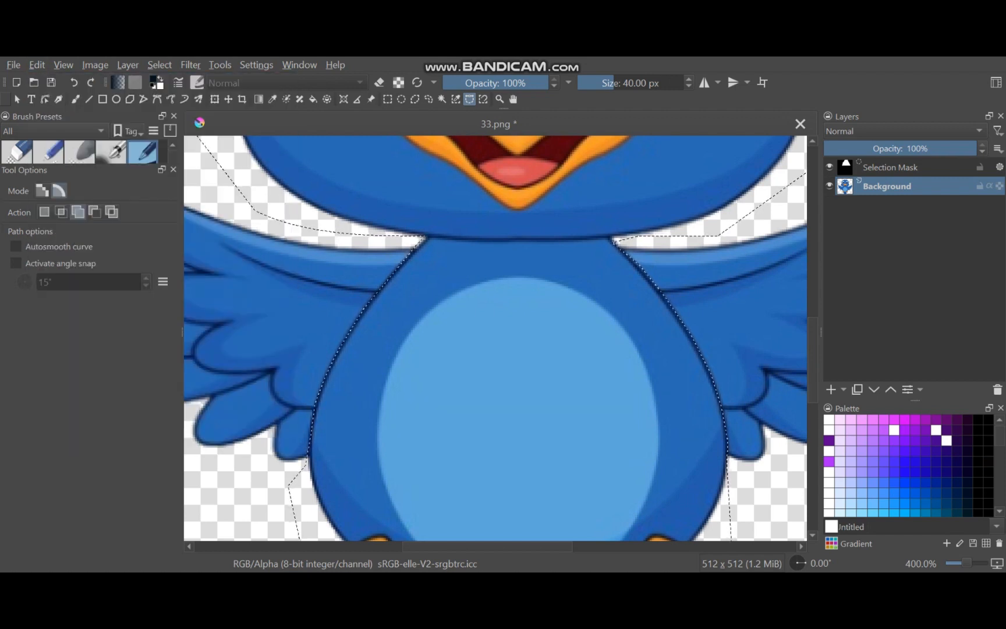
key(alt+e)
key(Down)
key(Down)
key(Down)
key(Down)
key(Down)
key(Down)
key(Down)
key(Down)
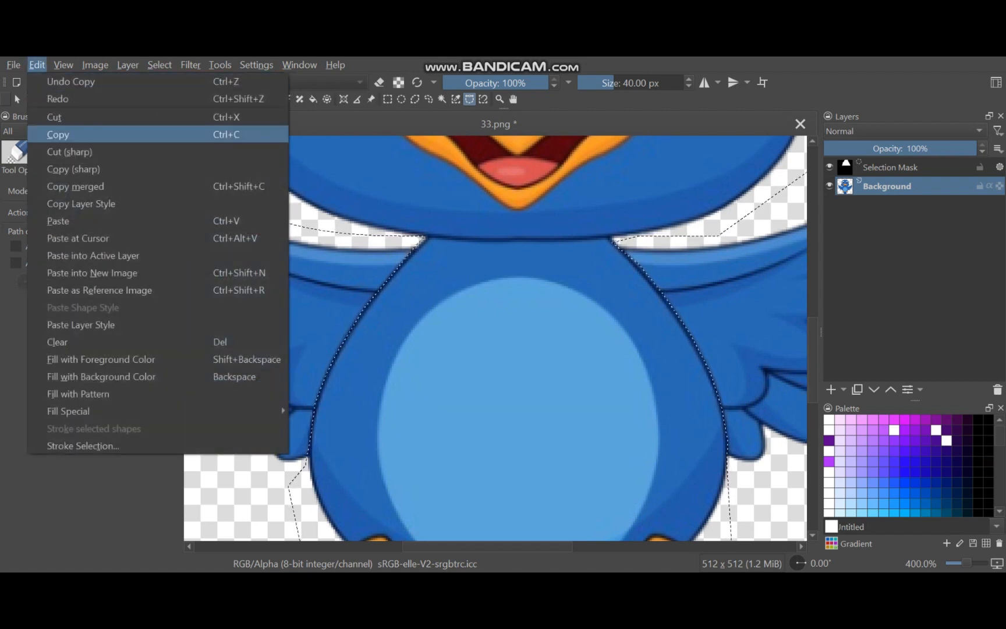
key(Return)
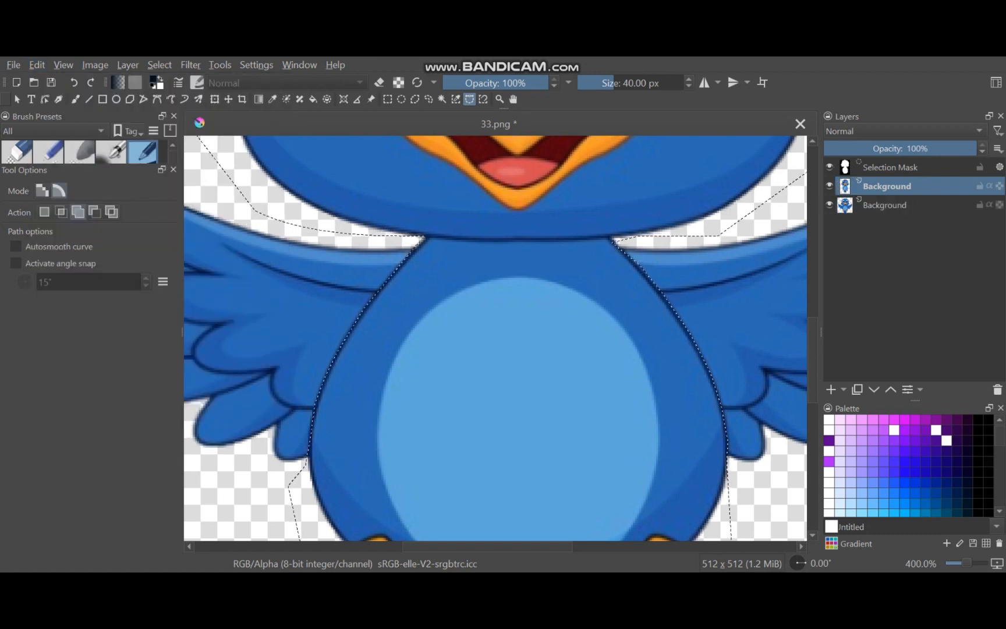
- Compare the pasted layer with the original Background layer by toggling their visibility, and inspect the whole wingless cutout
mouse_move(845, 205)
mouse_move(845, 167)
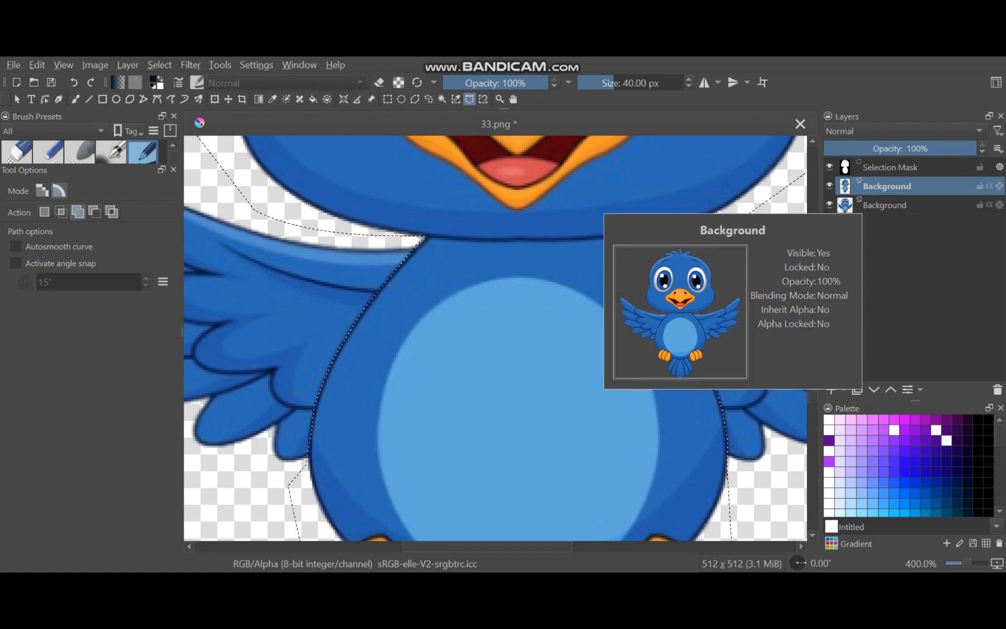
click(829, 205)
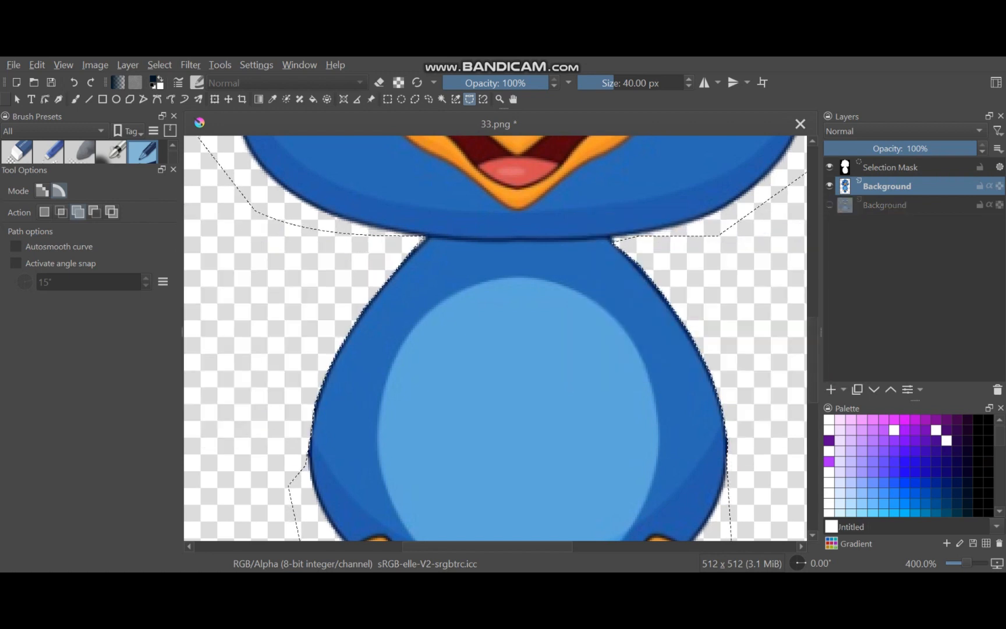
click(829, 205)
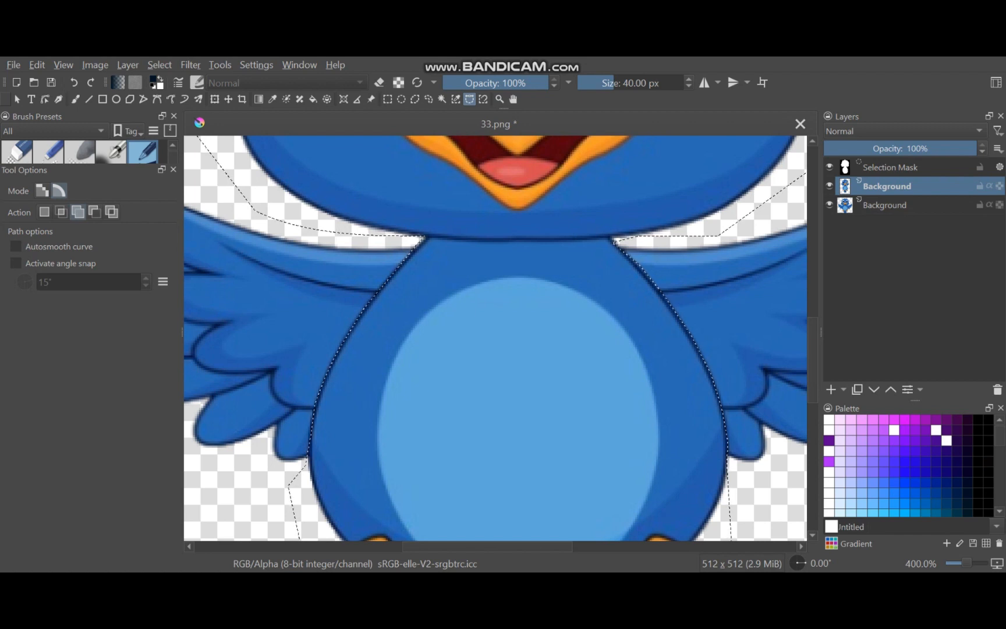
click(829, 186)
click(830, 186)
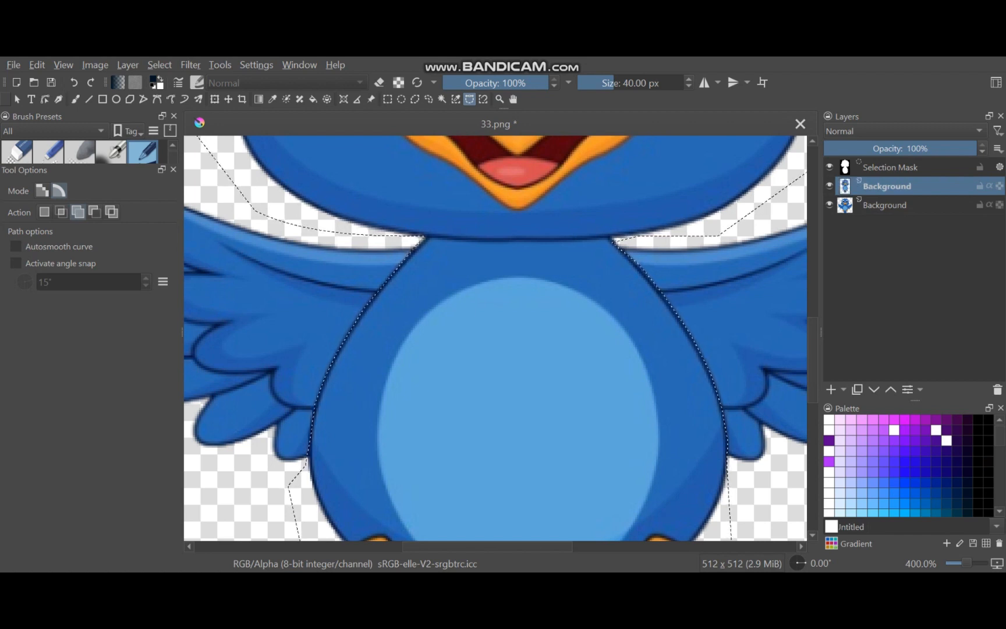
click(830, 205)
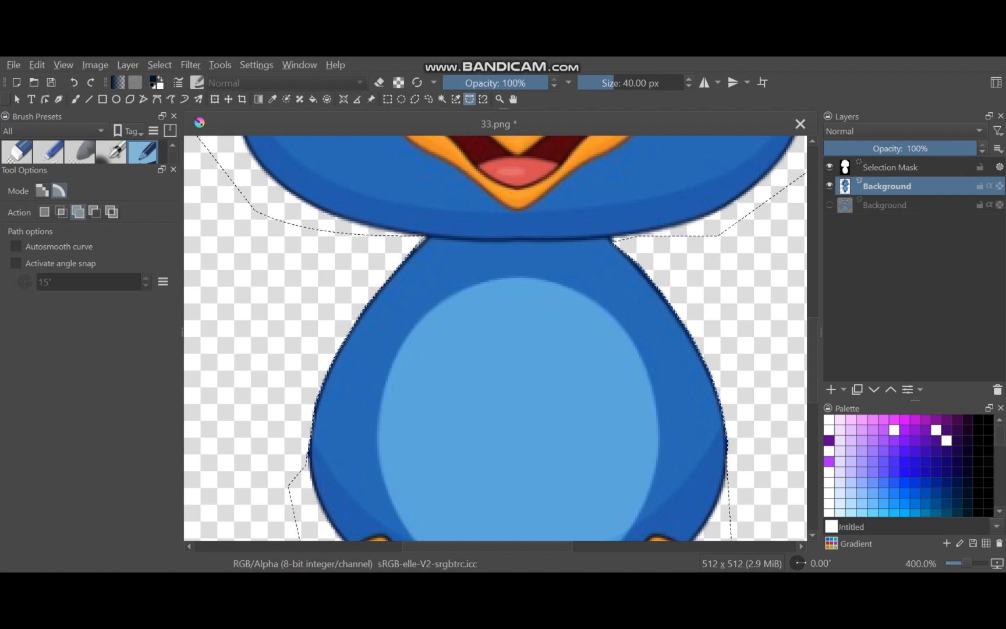
scroll(669, 294, down, 6)
scroll(705, 204, up, 3)
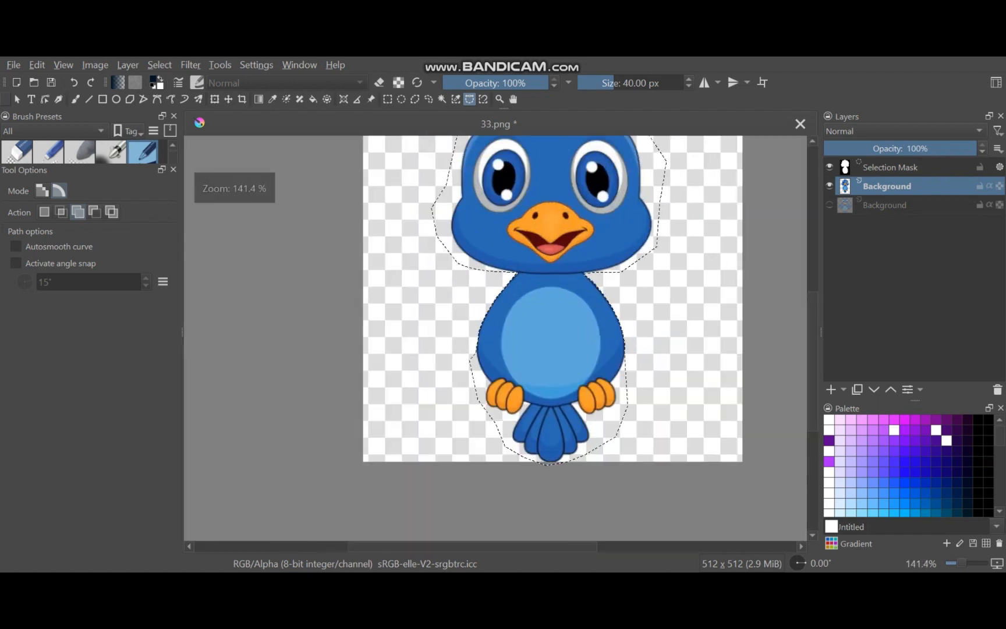
key(space)
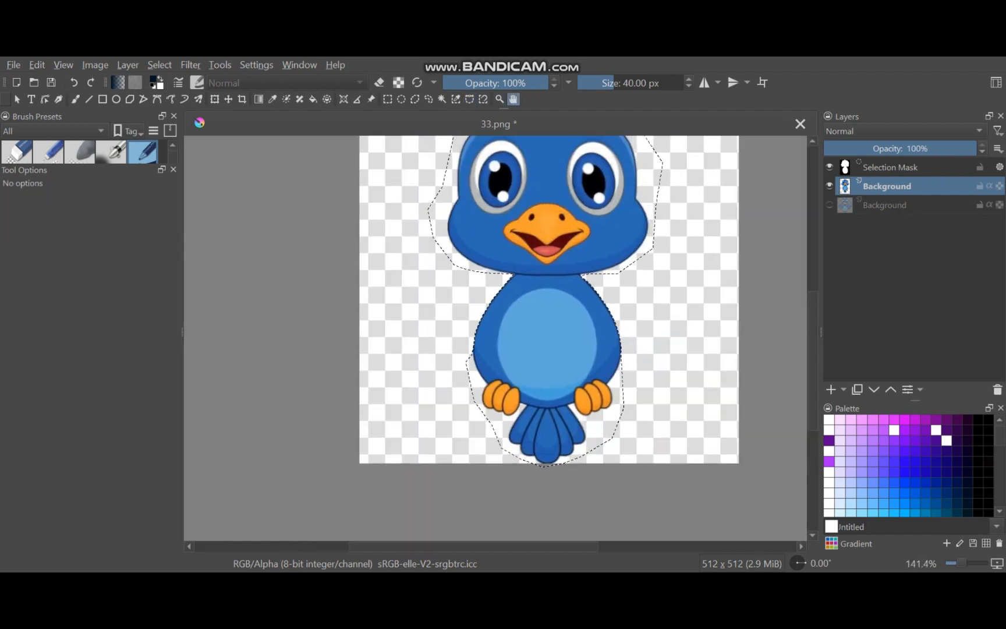
drag(524, 291, 431, 372)
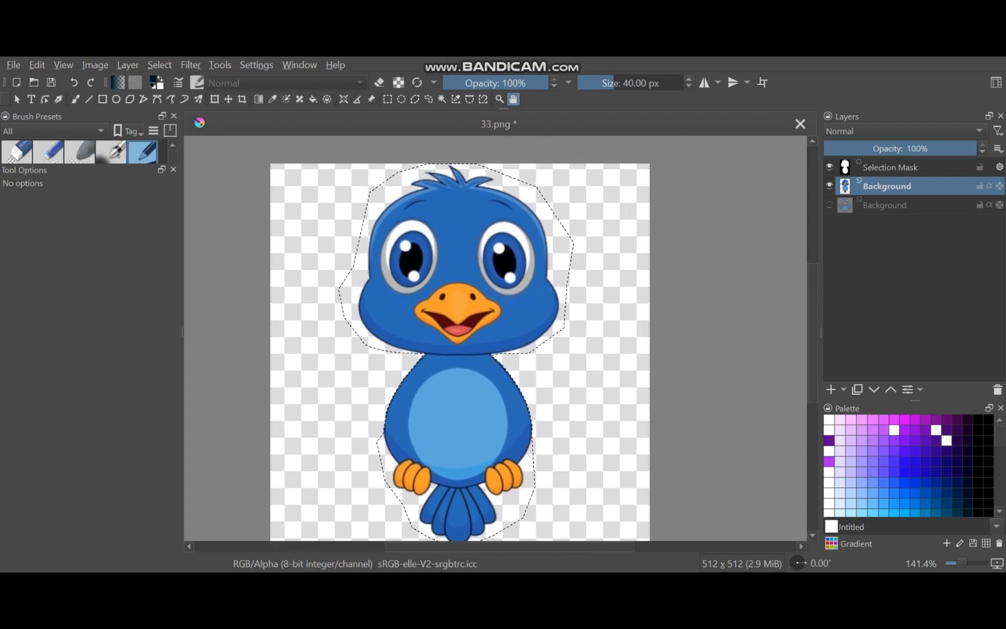
click(829, 205)
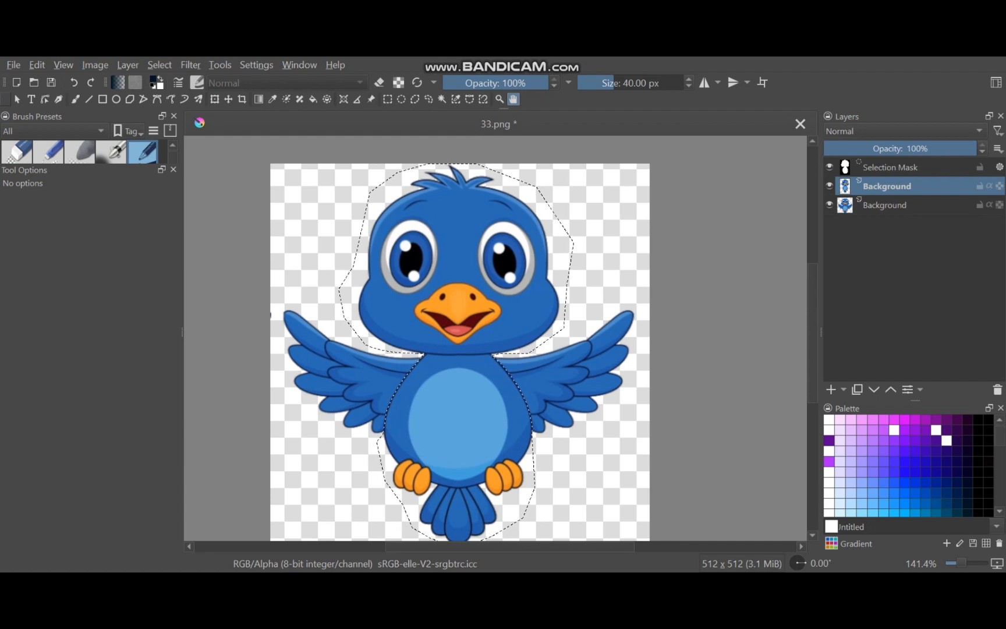
- Rename the pasted wingless bird layer as hip
double_click(887, 187)
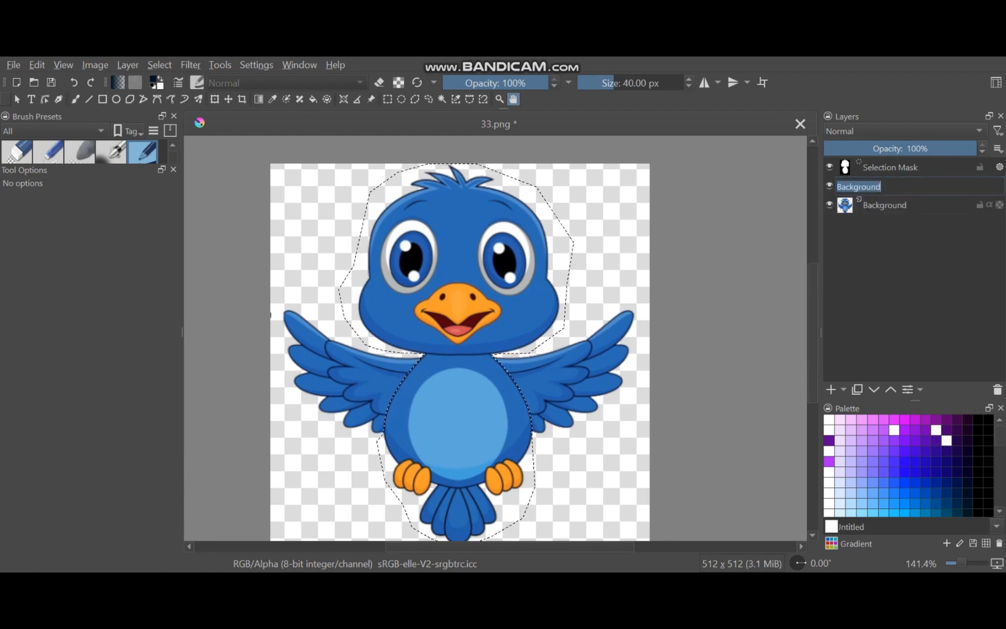
text(hip)
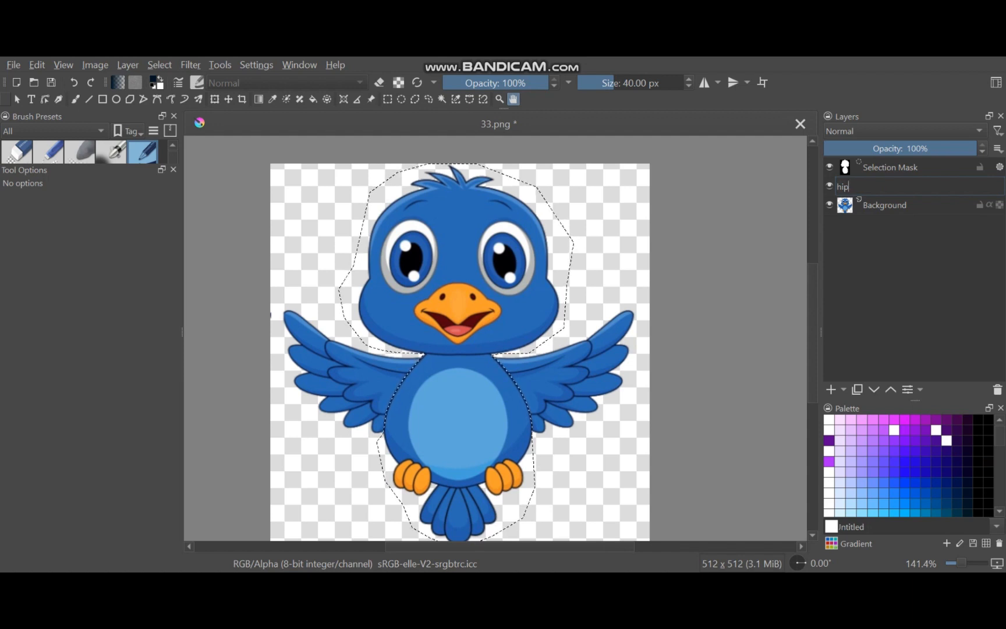
key(Return)
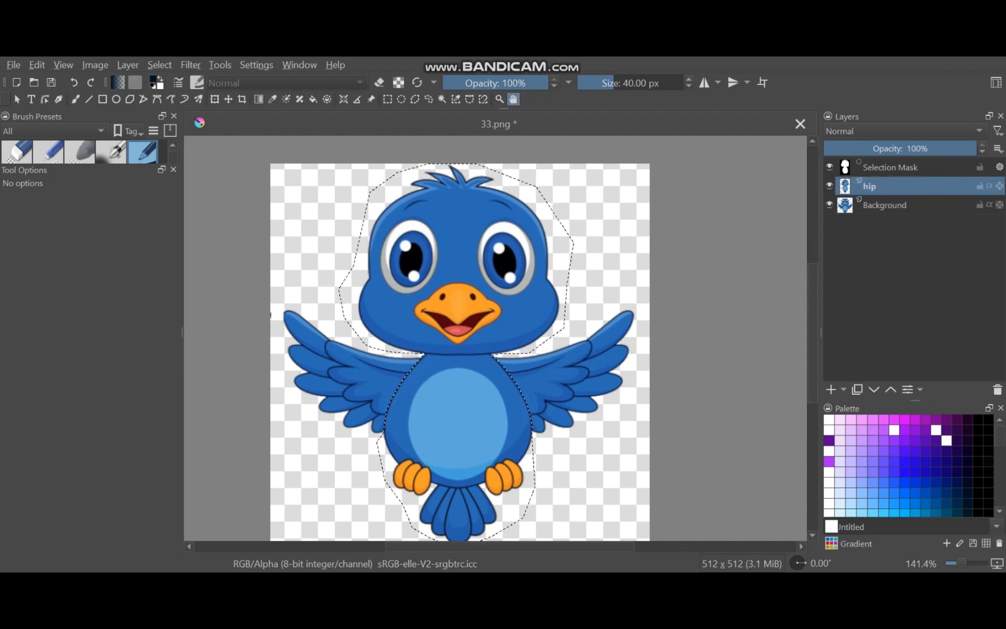
- Clear the selection and hide the original Background layer so only the hip layer shows
key(alt+s)
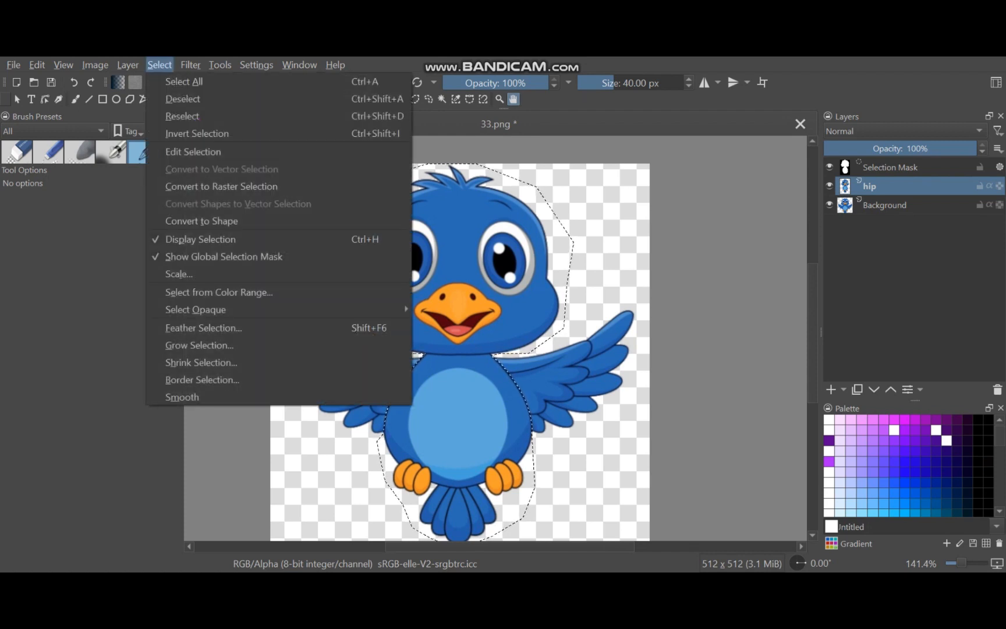
key(Down)
key(Down)
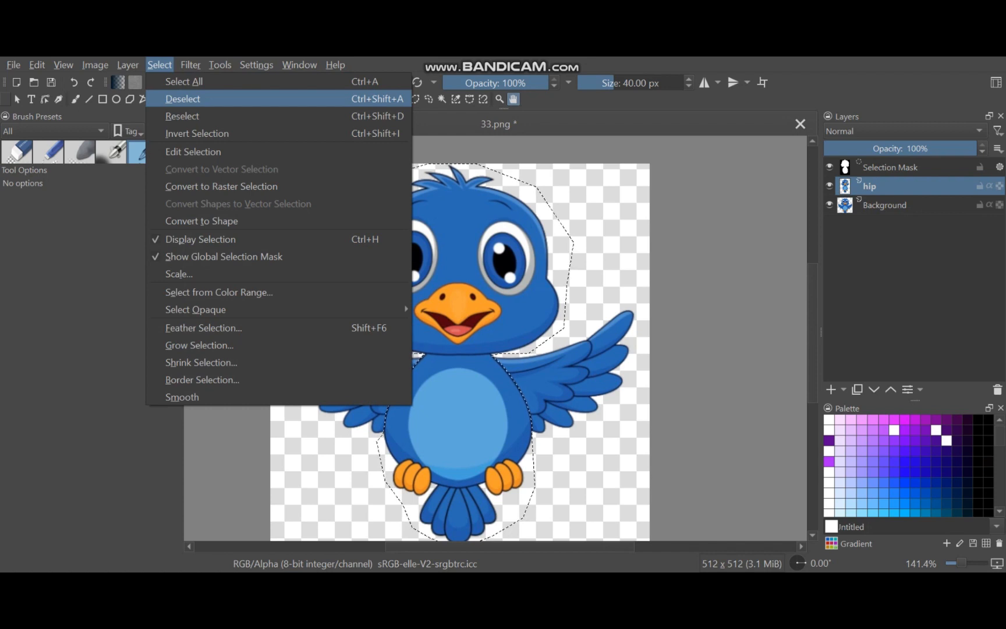
key(Return)
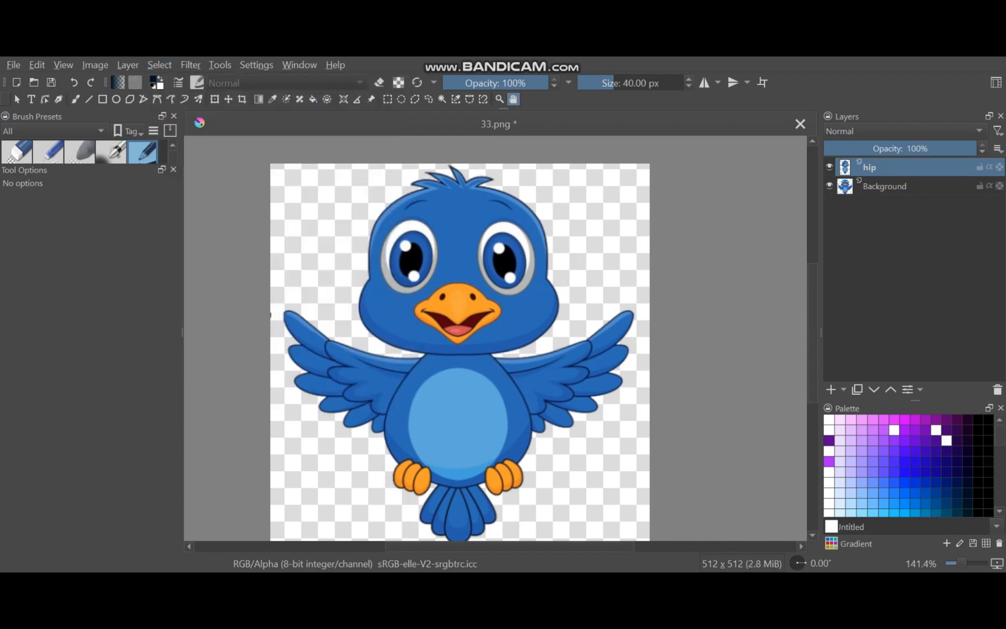
click(829, 185)
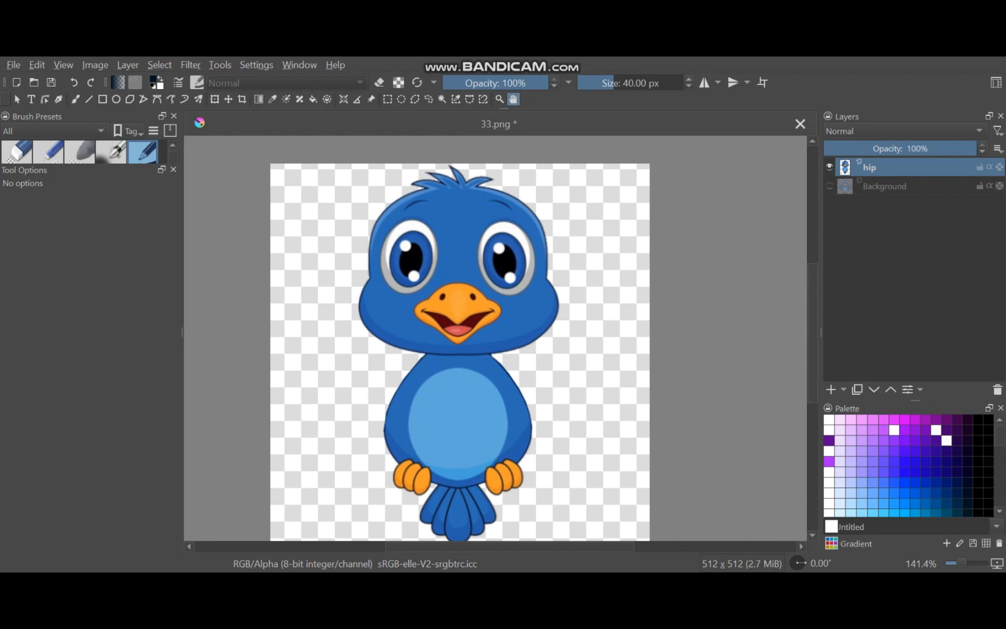
scroll(544, 418, down, 1)
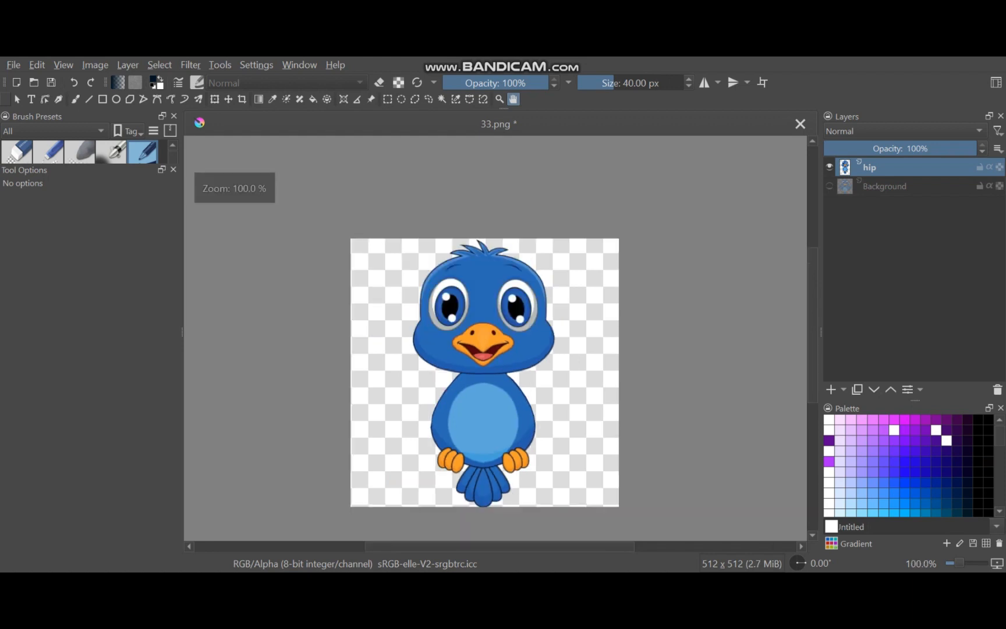
scroll(545, 418, up, 1)
scroll(544, 418, down, 1)
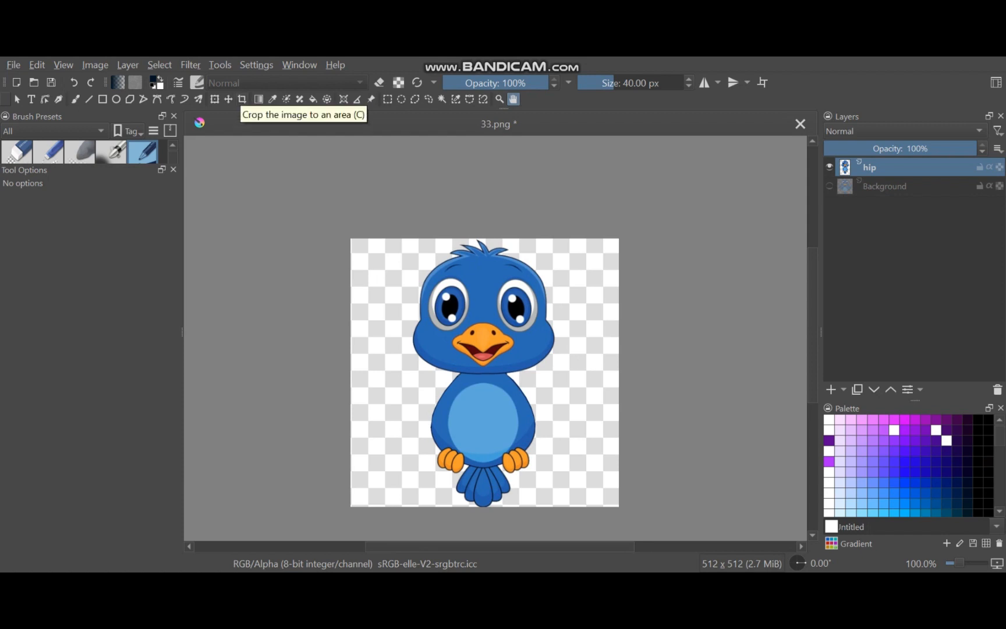
- Crop the image to a 312 x 512 px area around the wingless bird, trimming the empty space on both sides
click(241, 99)
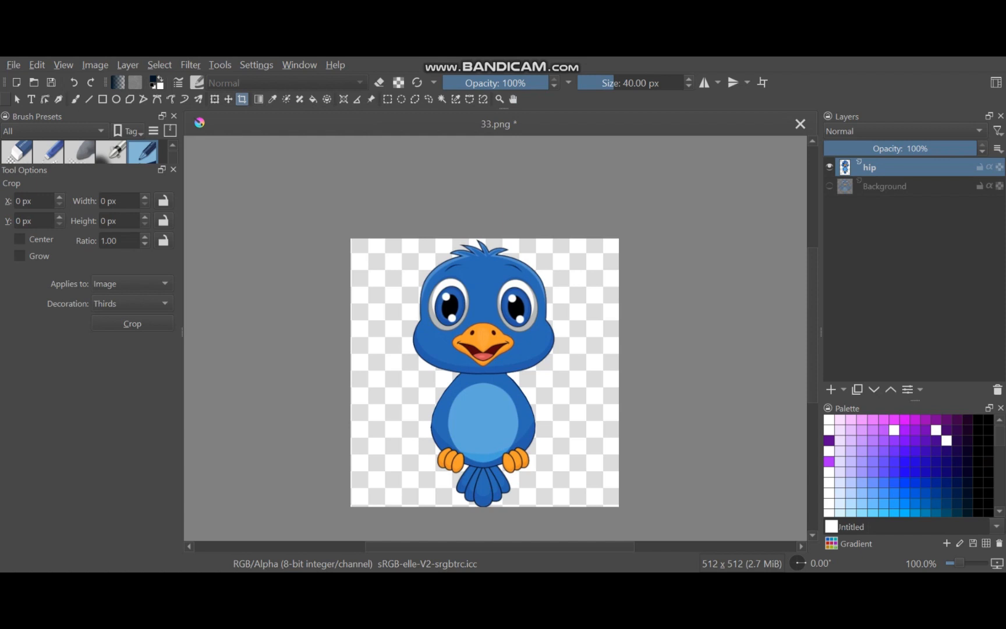
drag(400, 238, 563, 506)
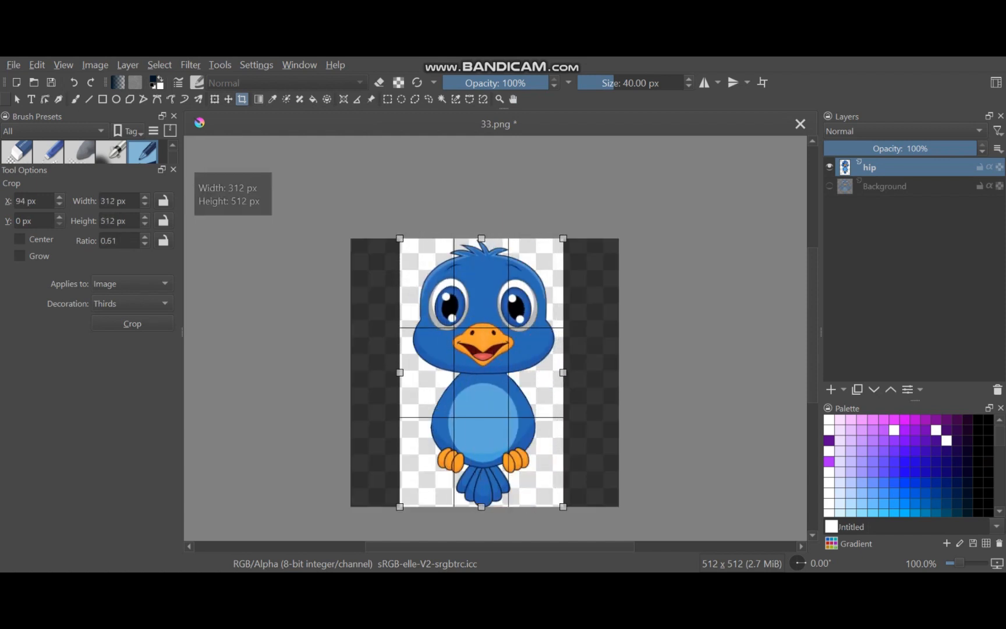
click(482, 373)
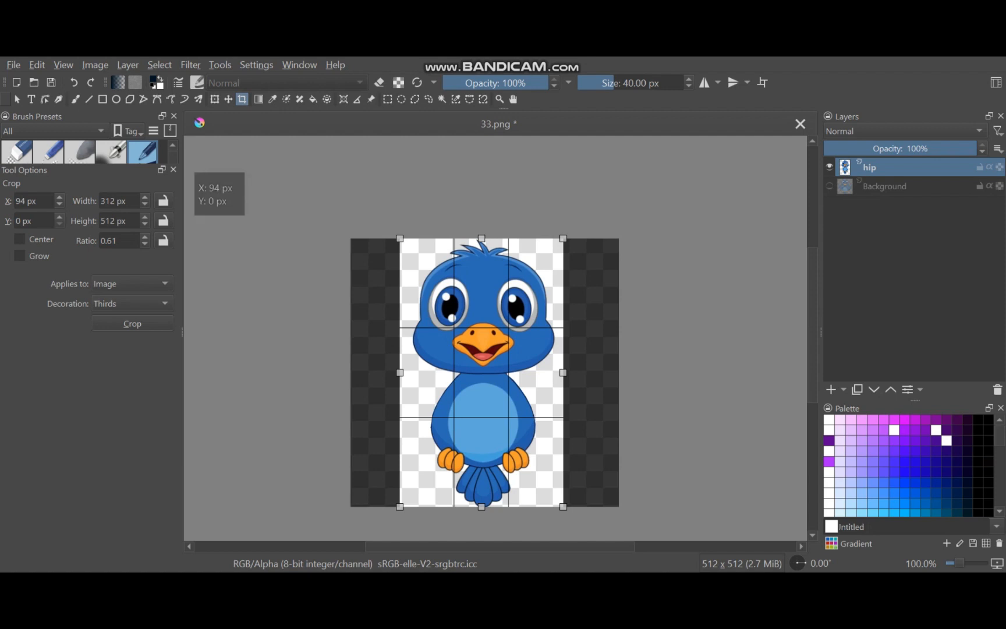
key(Return)
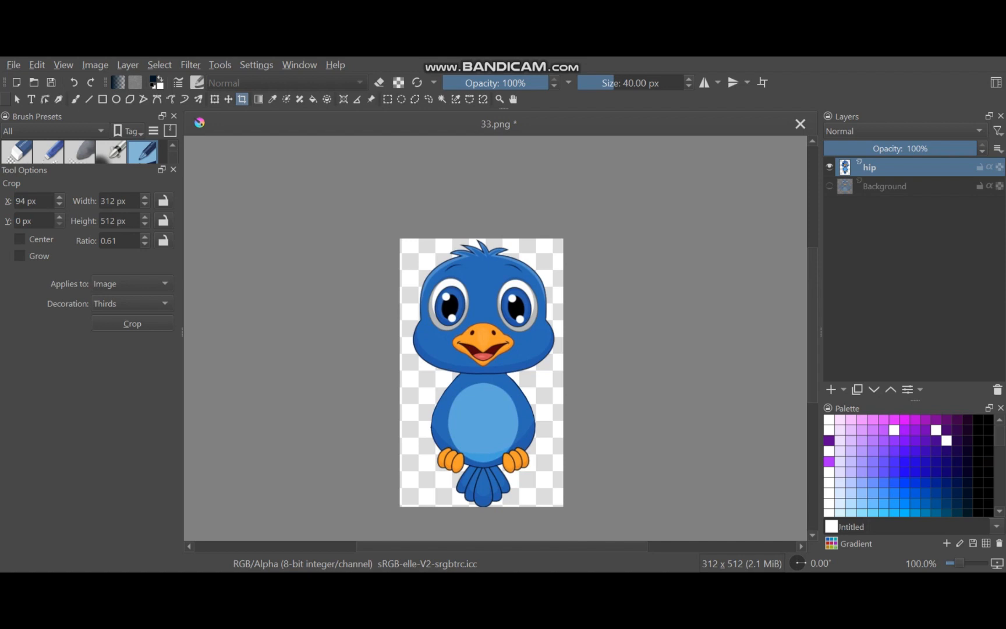
- Export the cropped image to the props folder as a PNG named hip, using the default PNG options
key(alt+f)
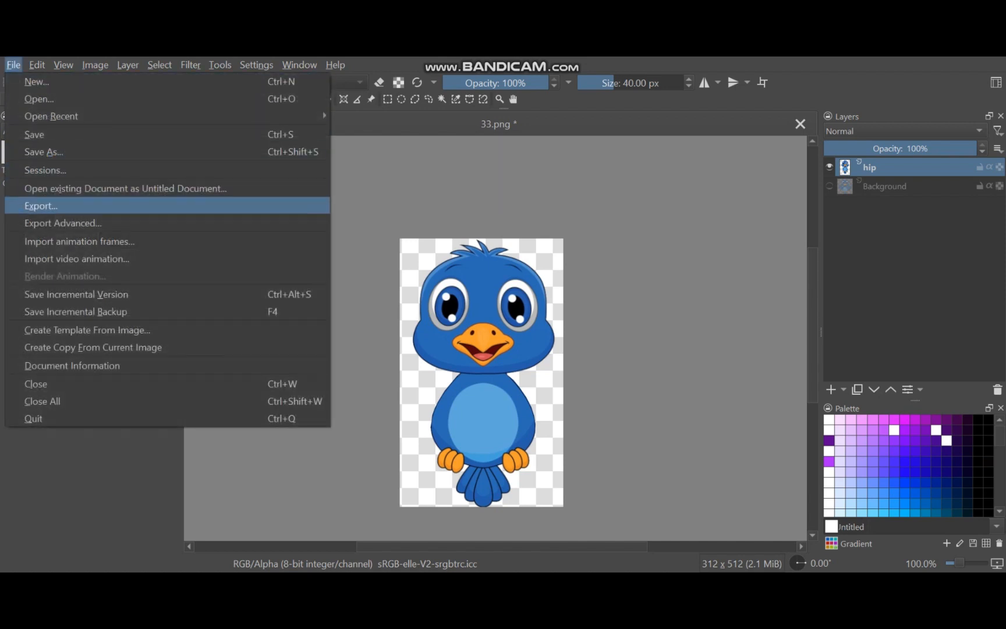
key(Return)
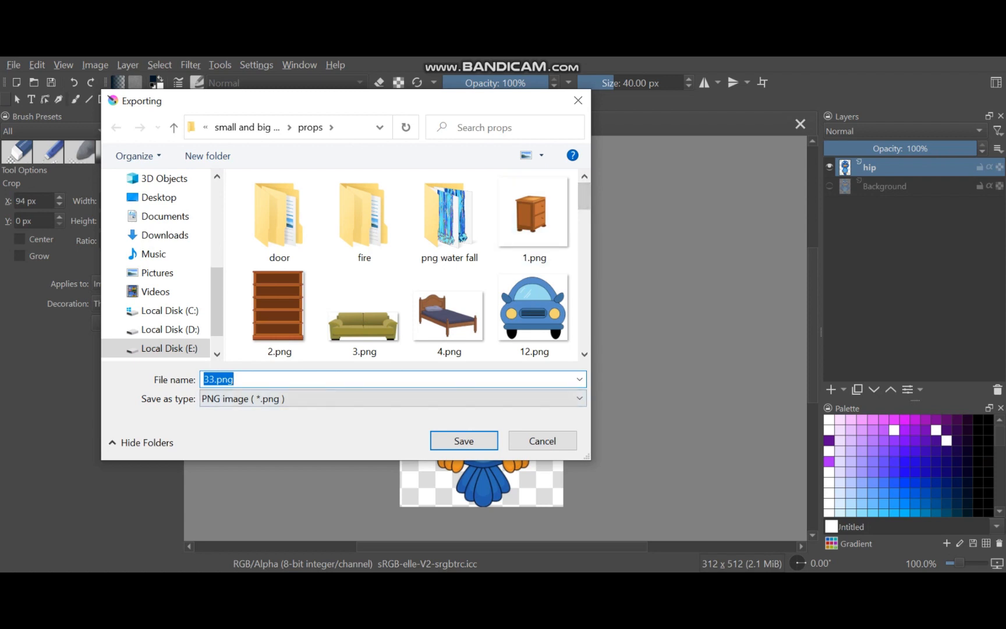
text(hip)
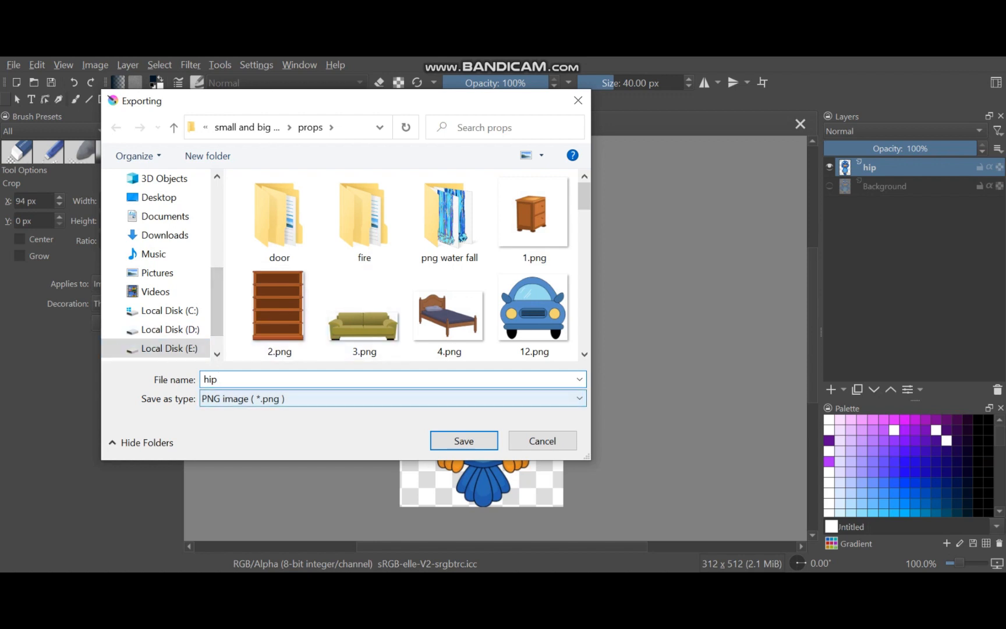
click(392, 399)
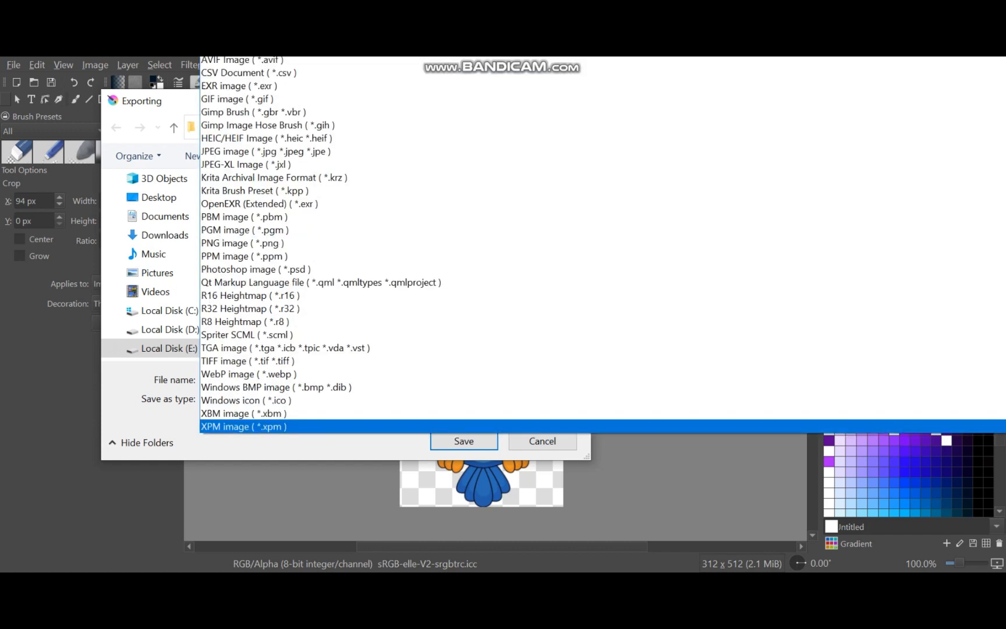
key(Escape)
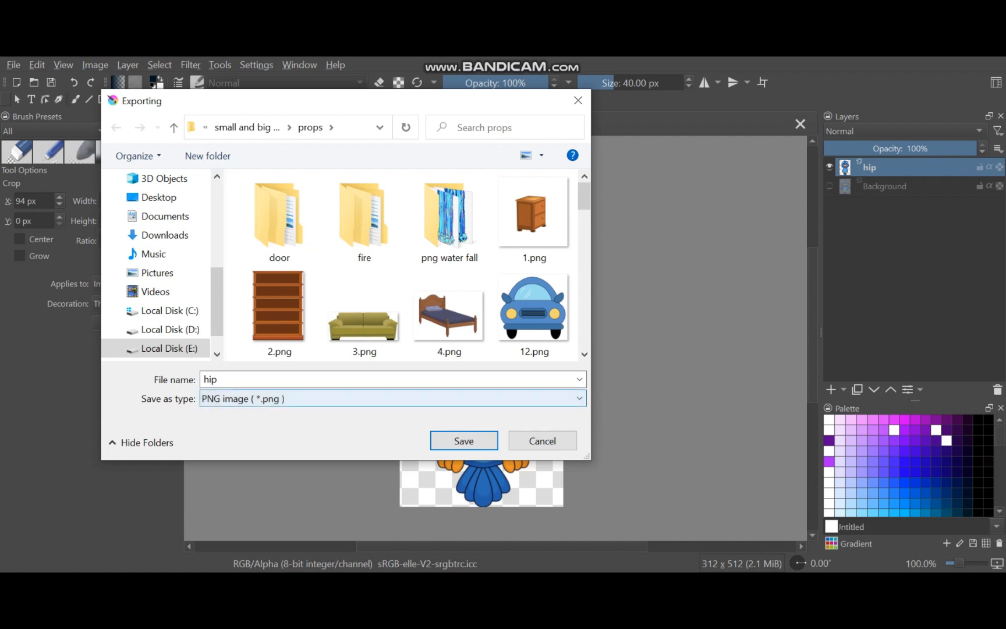
click(465, 441)
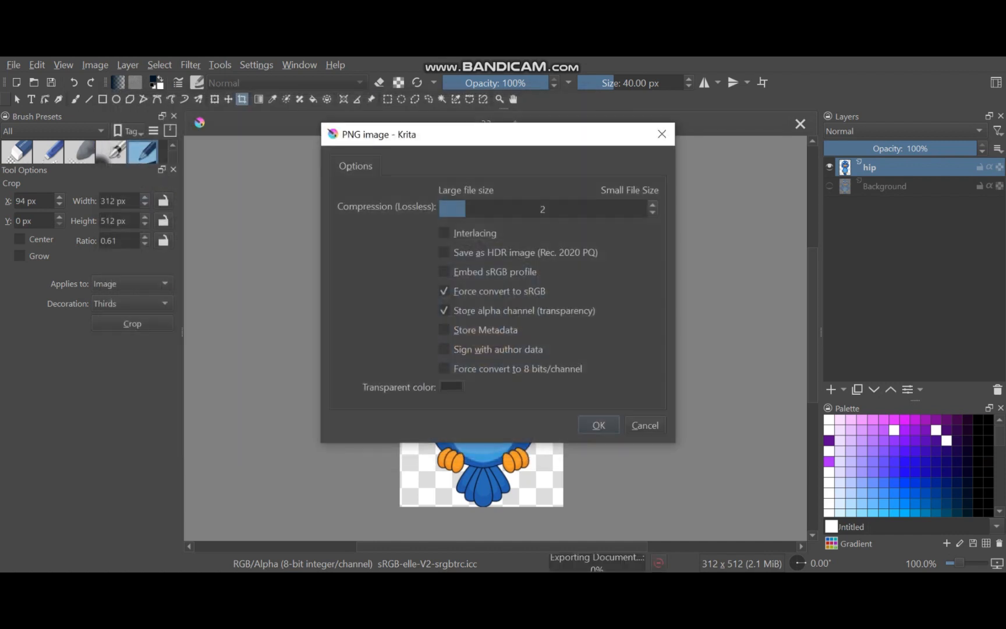
key(Return)
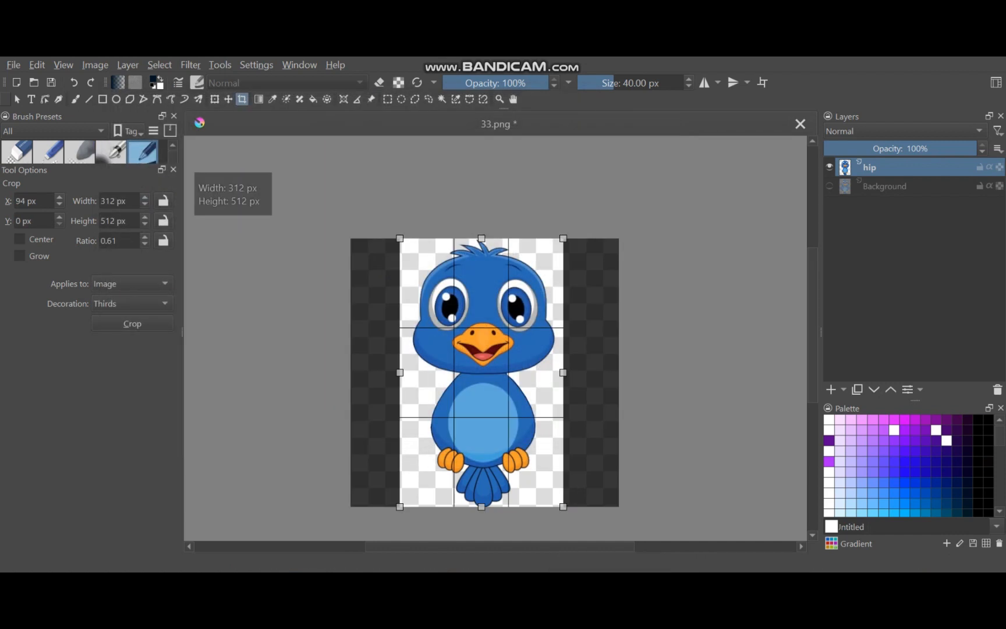
- Discard the crop to return to the full canvas, and show the Background layer in place of the hip layer
key(Escape)
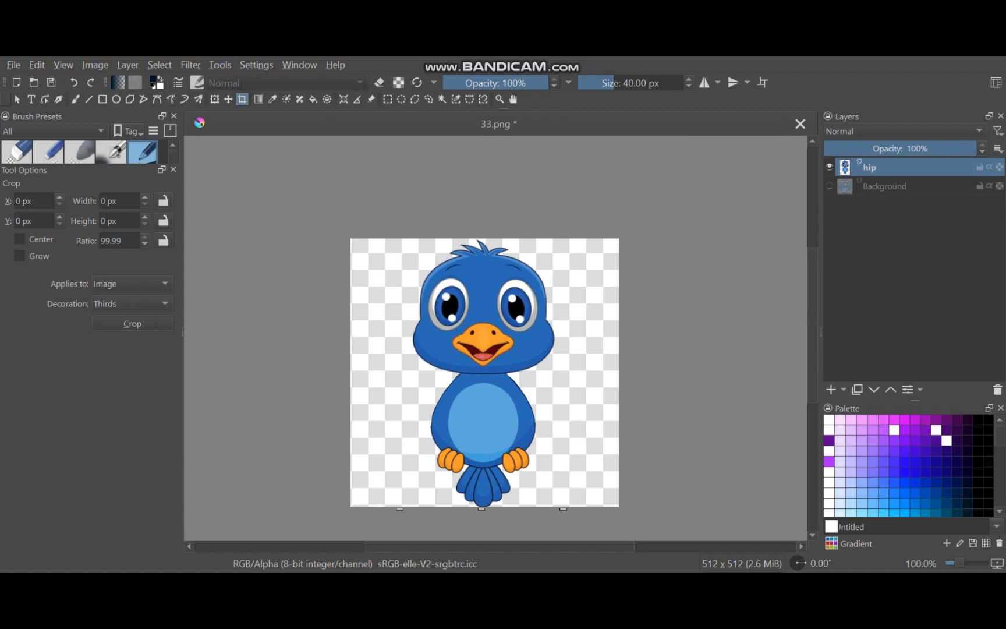
click(829, 167)
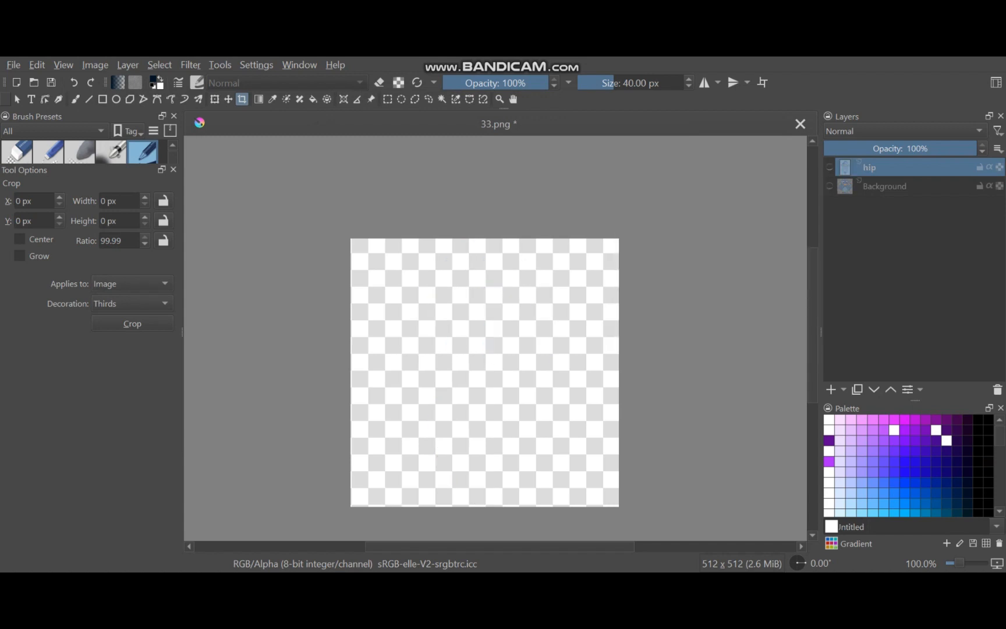
click(829, 186)
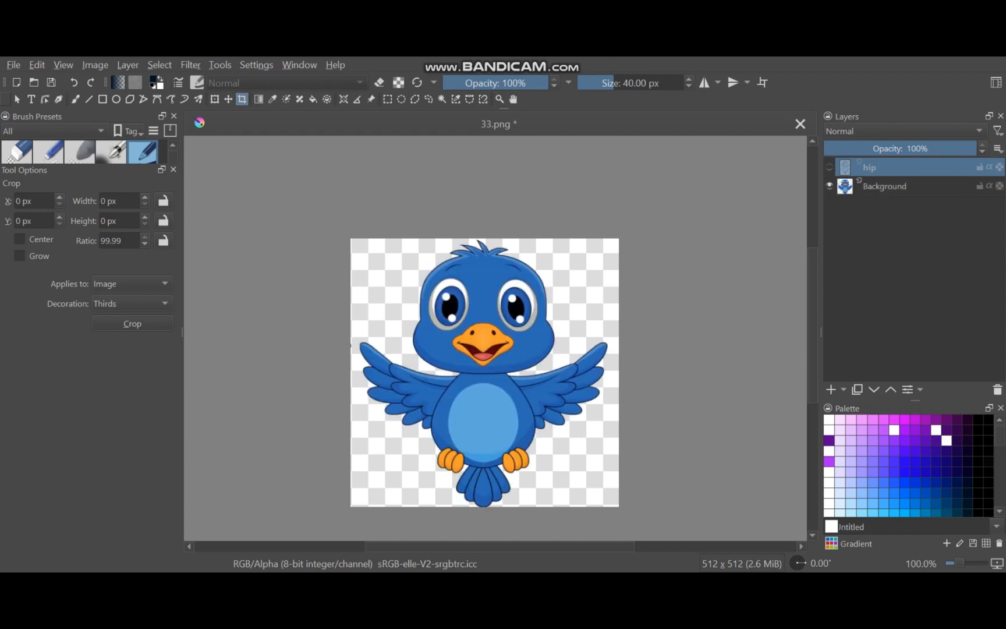
- Start a Bezier curve selection beside the bird's neck and trace down the body edge where its right wing attaches
scroll(555, 348, up, 2)
scroll(432, 339, down, 1)
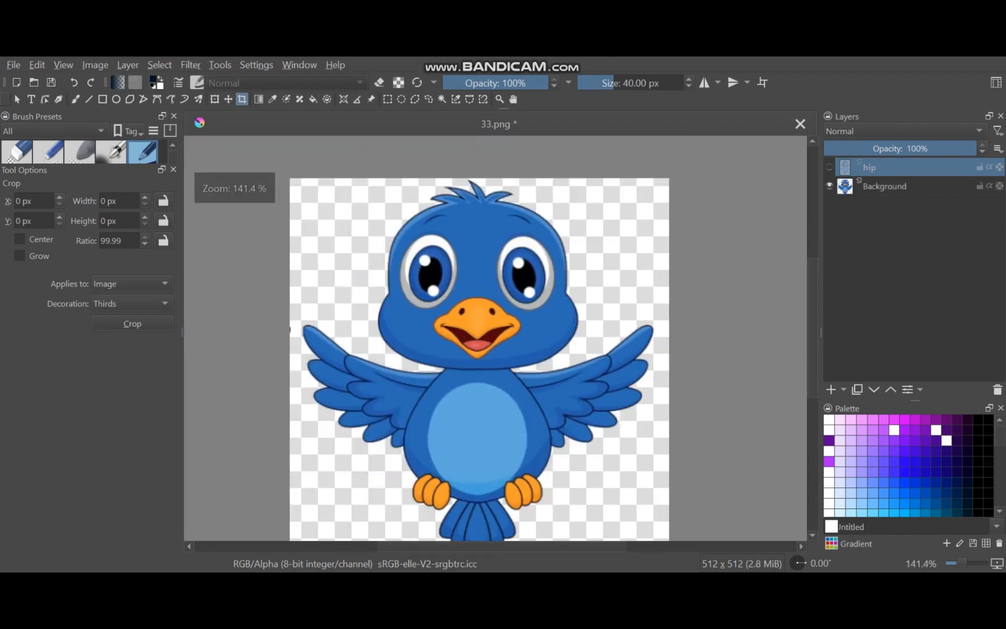
scroll(479, 338, down, 2)
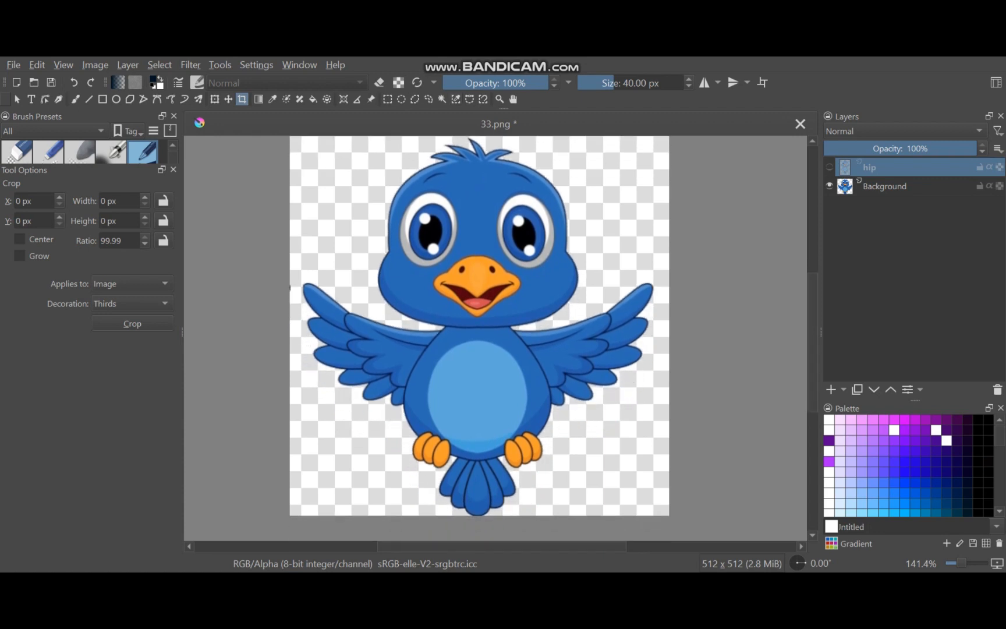
click(469, 99)
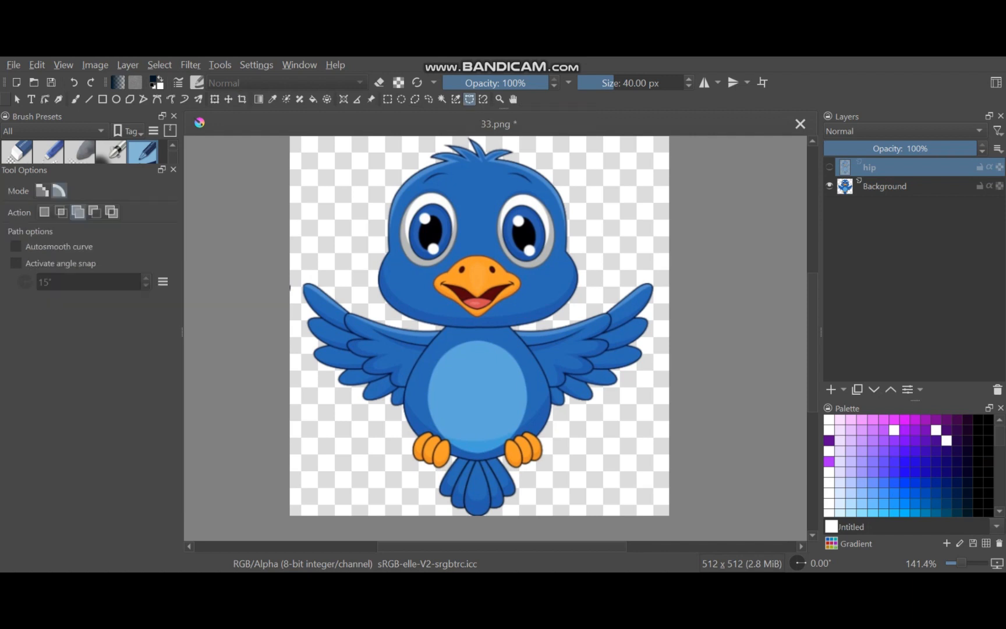
scroll(418, 343, up, 1)
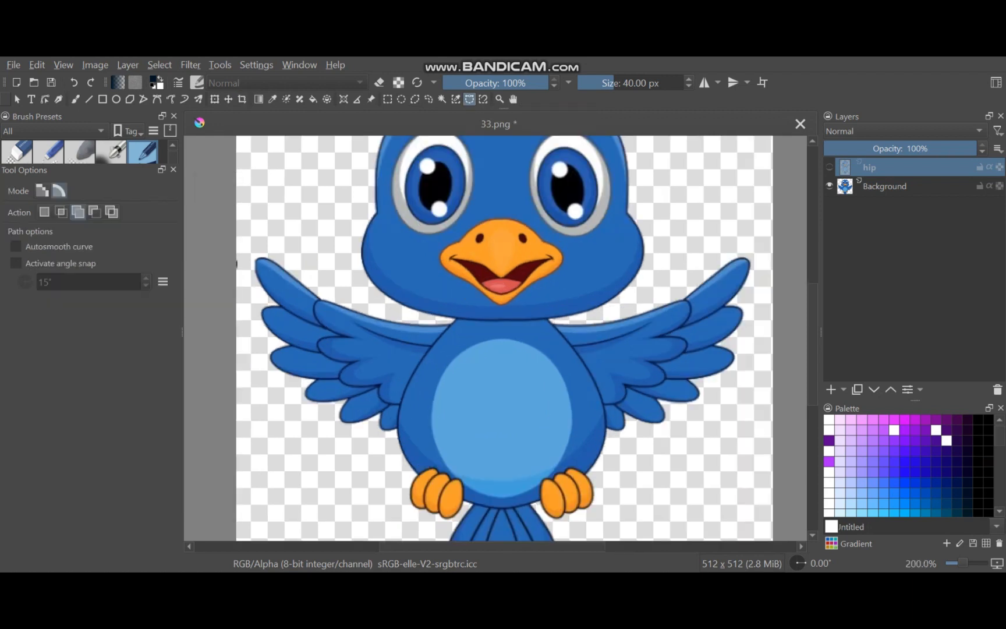
scroll(449, 335, up, 2)
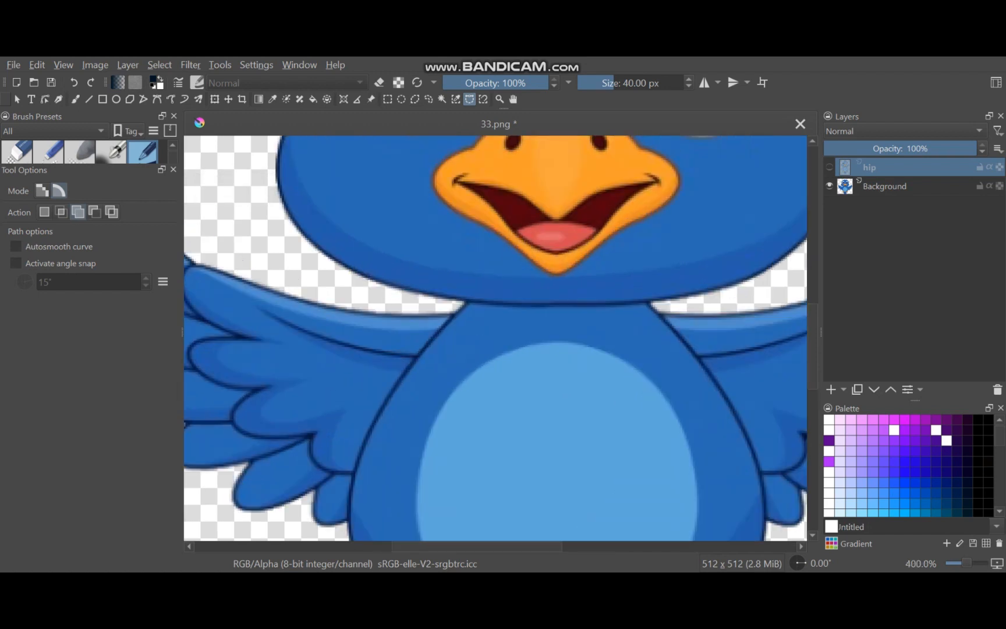
click(433, 301)
click(458, 309)
click(333, 536)
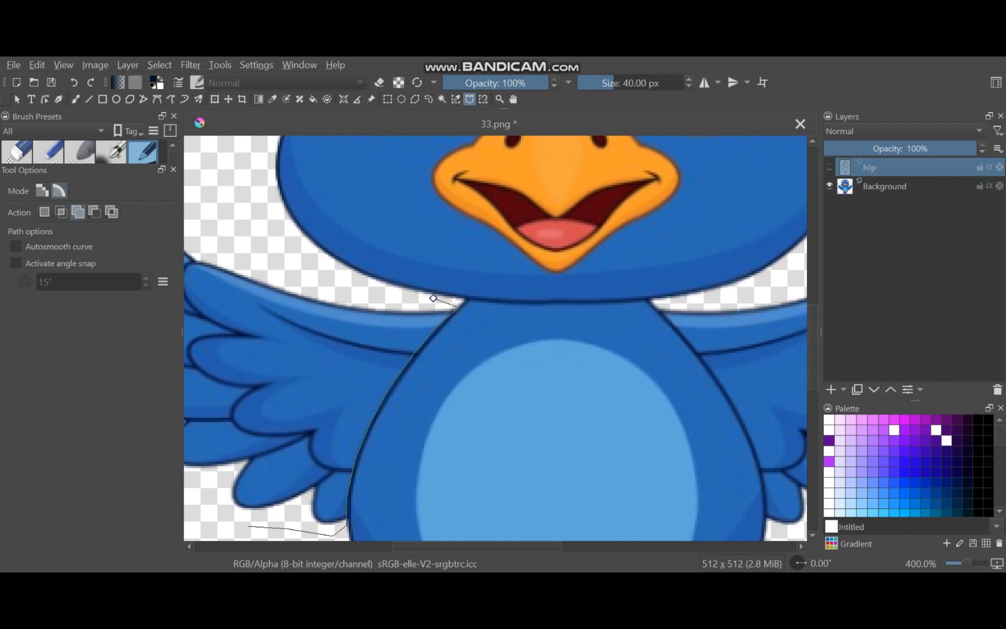
- Continue the selection outline loosely below the feathers, around the wing tip and along its upper edge, closing it at the neck
click(241, 528)
drag(429, 547, 349, 546)
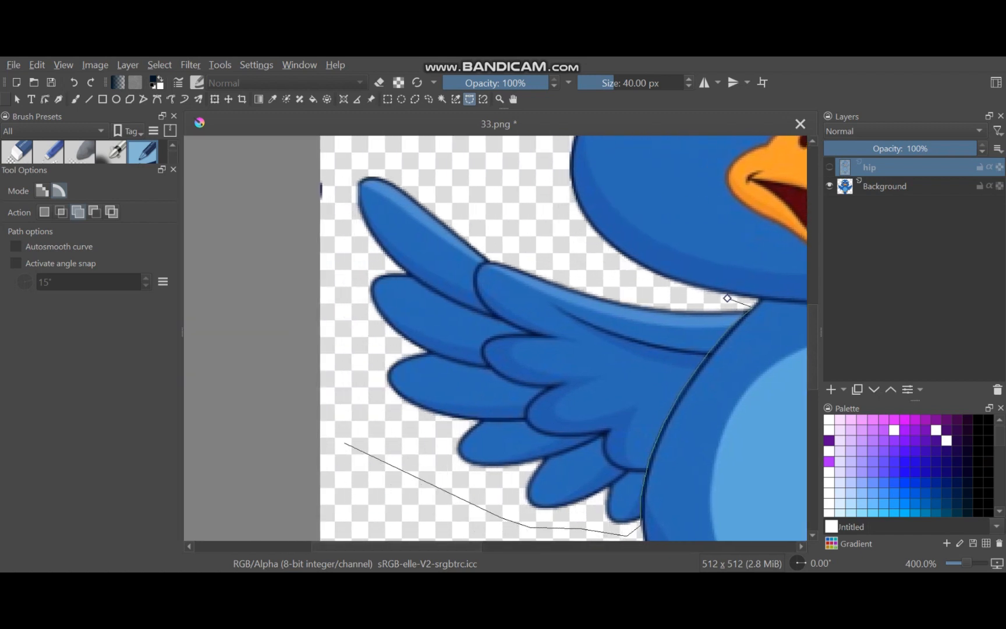
click(352, 427)
click(334, 298)
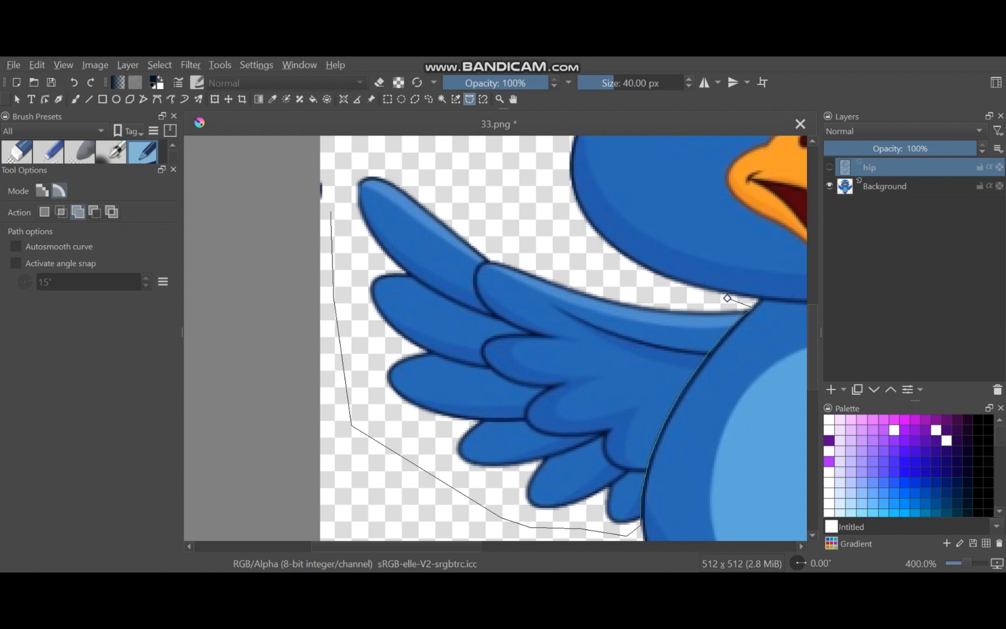
click(331, 192)
click(343, 156)
click(421, 156)
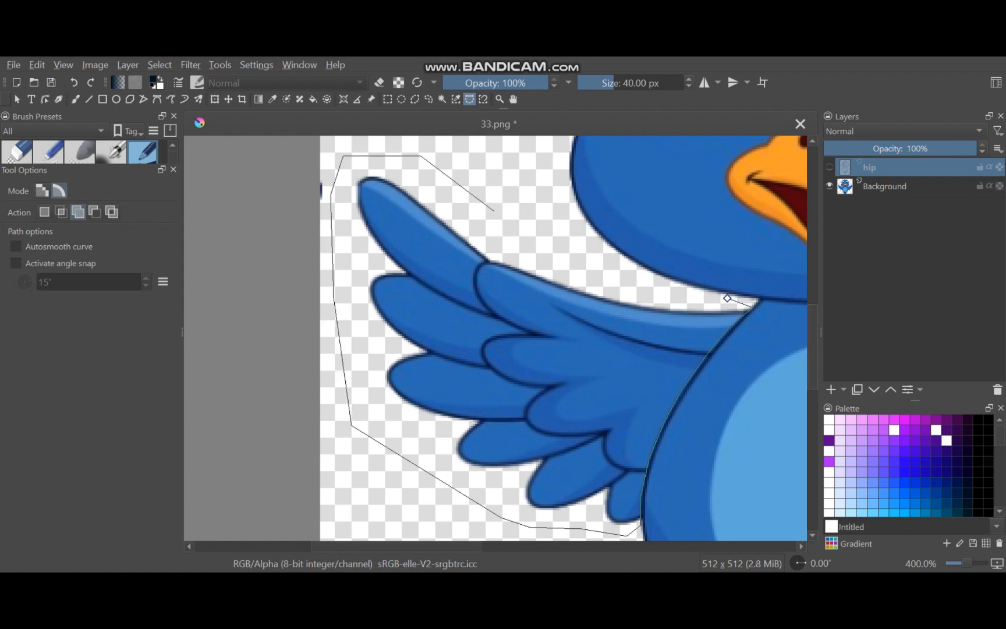
click(568, 261)
click(752, 307)
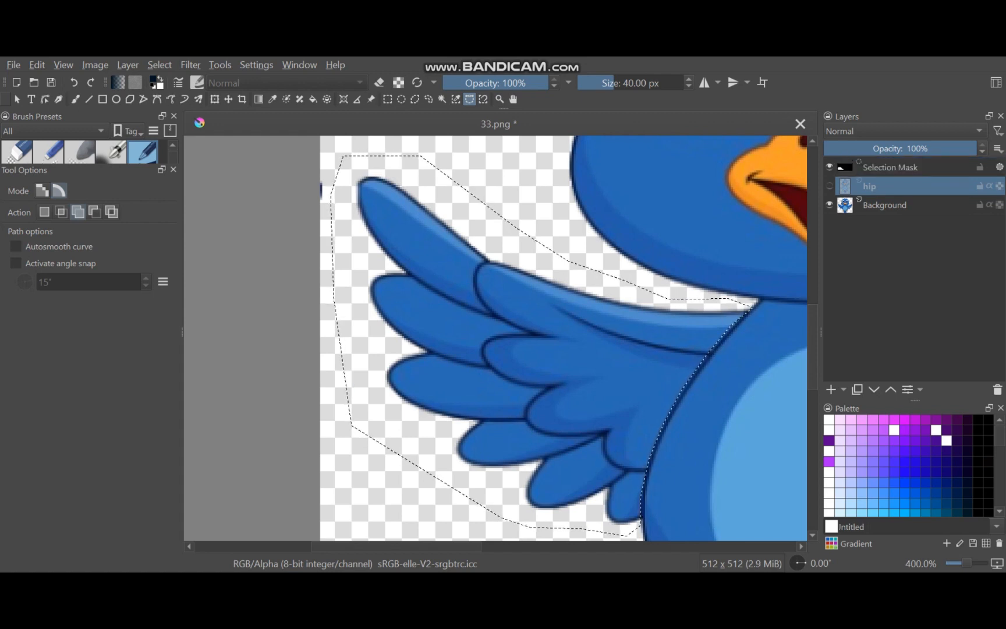
- Try to copy the selected wing area and paste it as a new layer while the hip layer is active
key(alt+e)
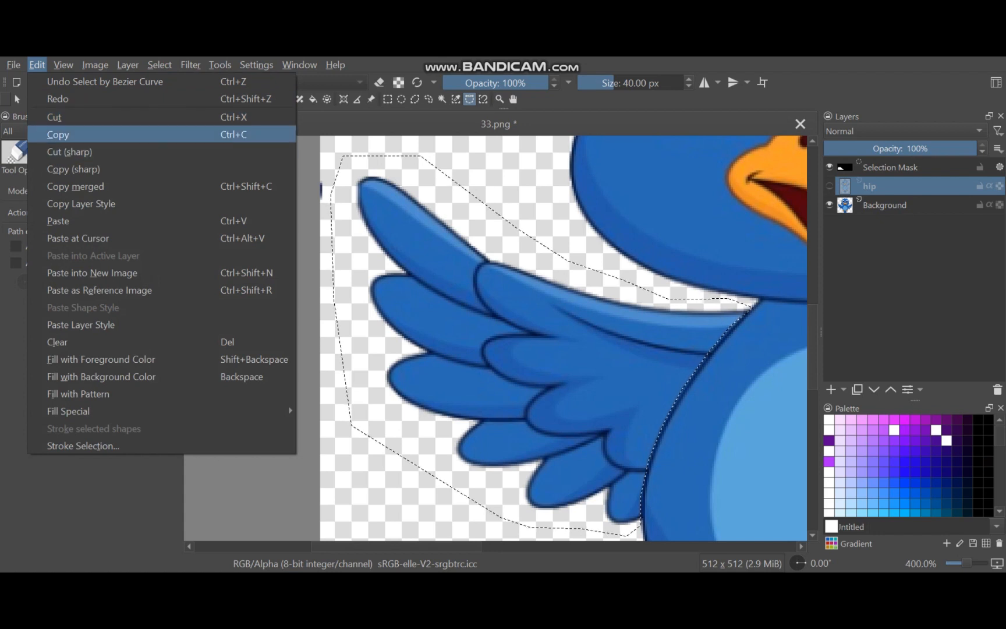
key(Return)
key(alt+e)
key(Down)
key(Down)
key(Down)
key(Down)
key(Down)
key(Down)
key(Down)
key(Down)
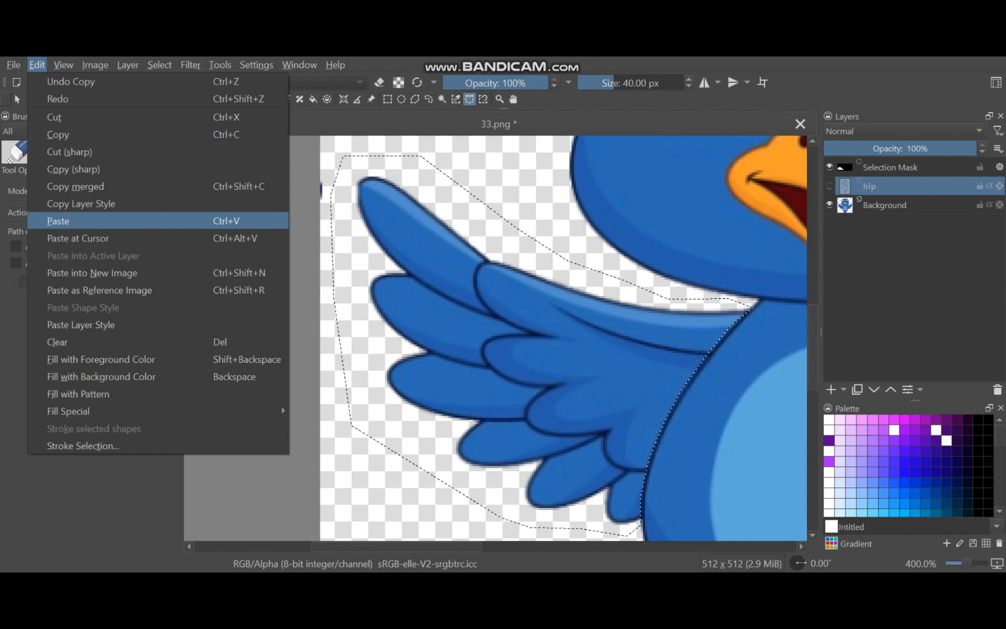
key(Return)
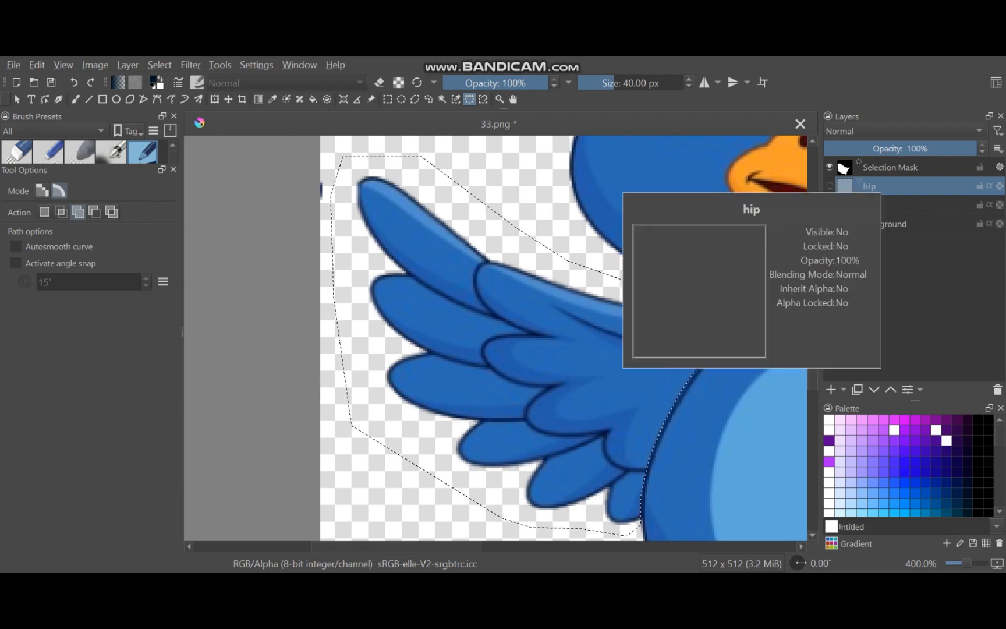
- Copy the selected wing from the Background layer and paste it as a new layer
click(887, 224)
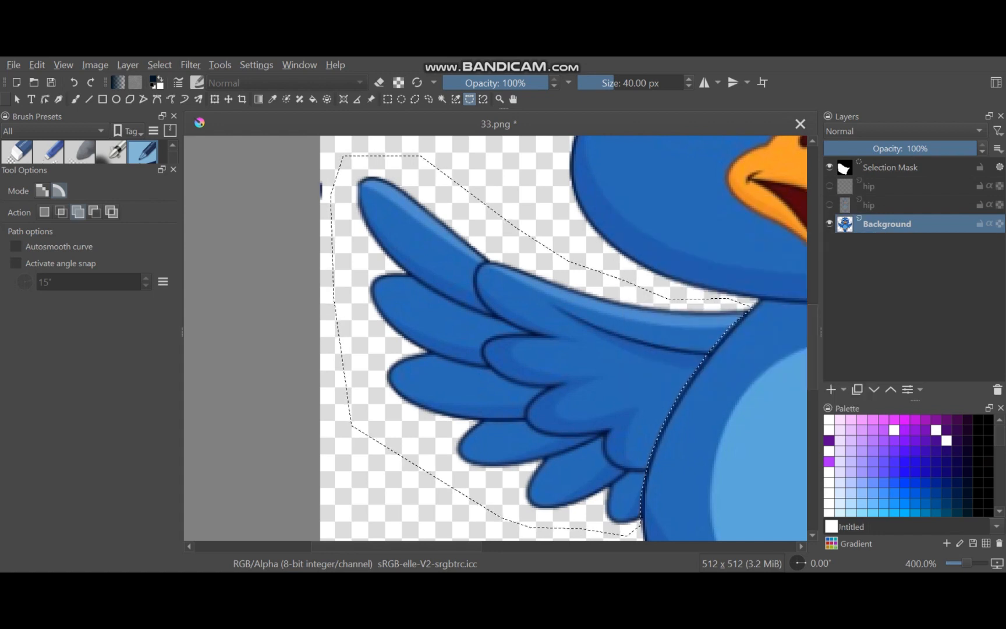
click(37, 65)
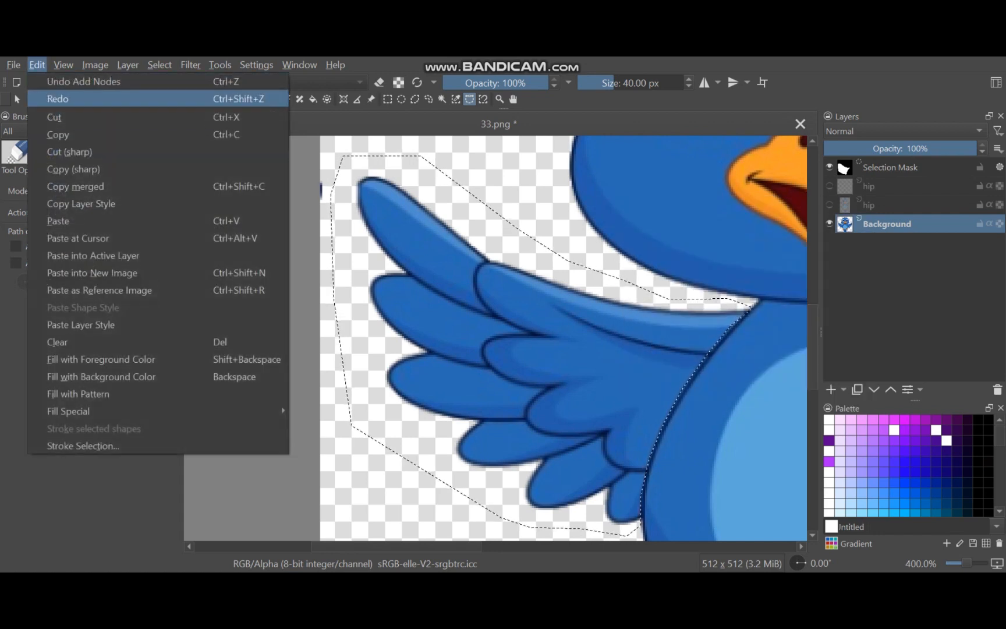
click(53, 134)
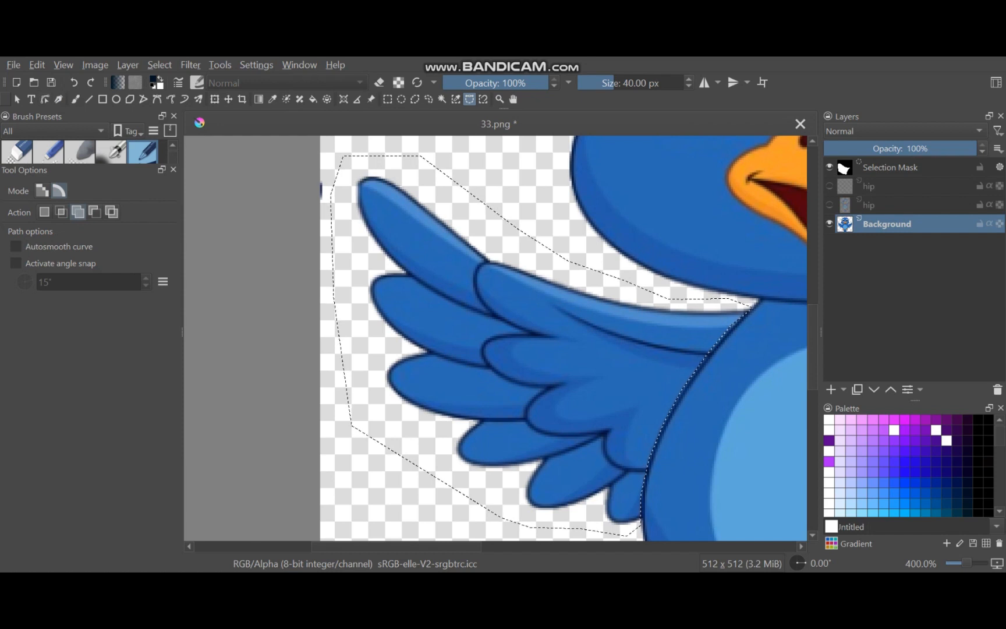
click(37, 65)
click(58, 220)
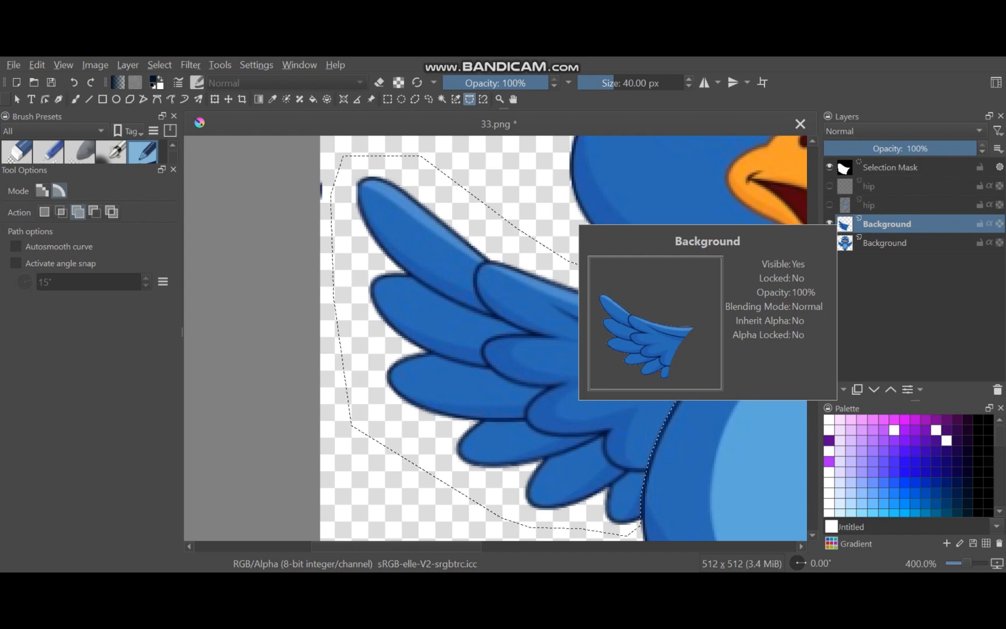
- Rename the pasted wing layer as r wing
double_click(887, 223)
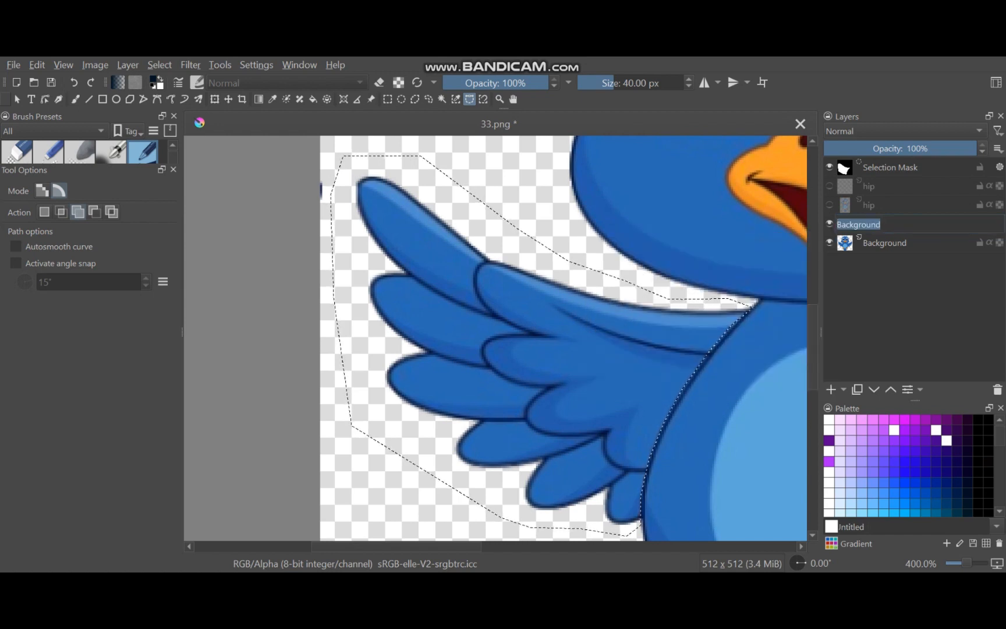
text(r w)
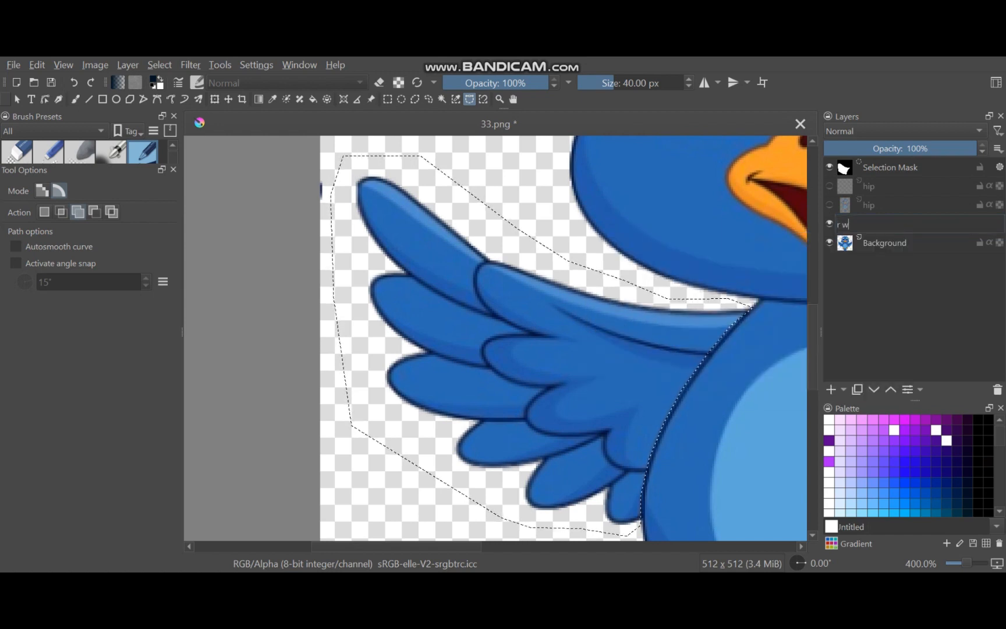
text(ing)
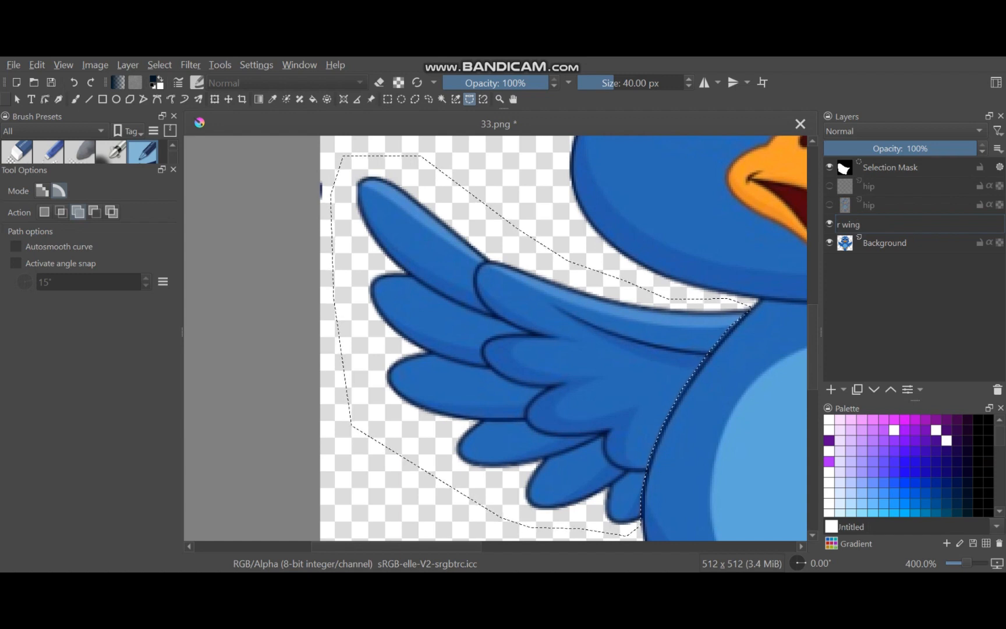
key(Return)
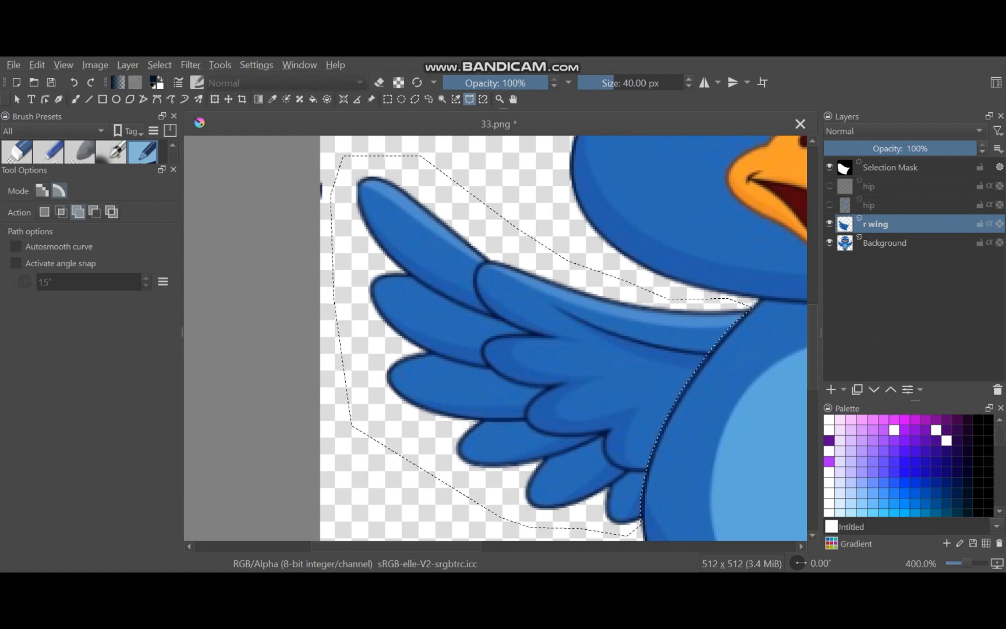
- Clear the wing selection, hide the Background layer and show the hip layer directly above r wing
click(159, 65)
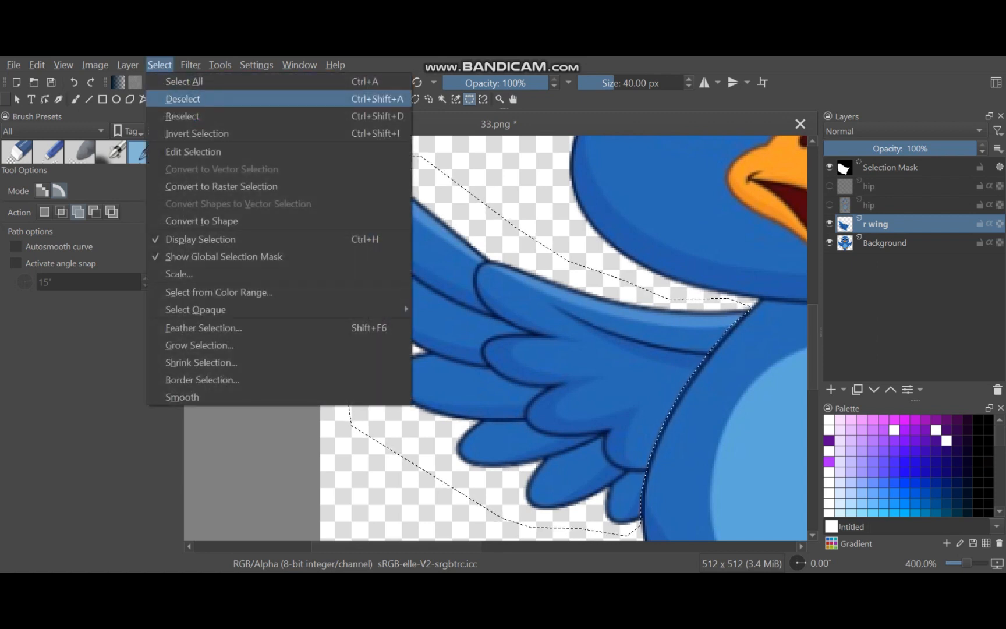
click(183, 99)
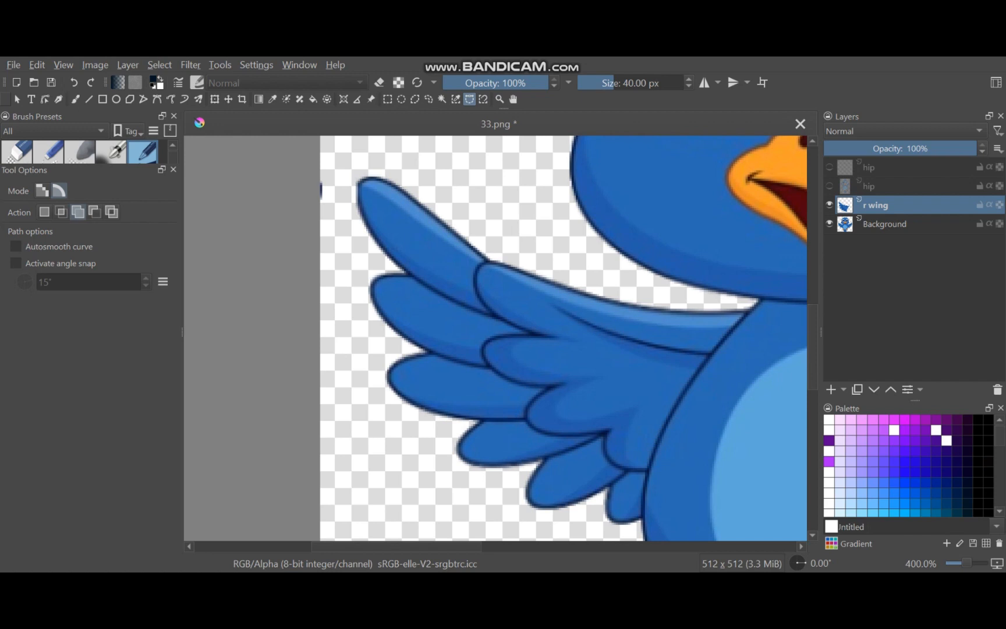
scroll(687, 258, down, 4)
scroll(688, 258, up, 2)
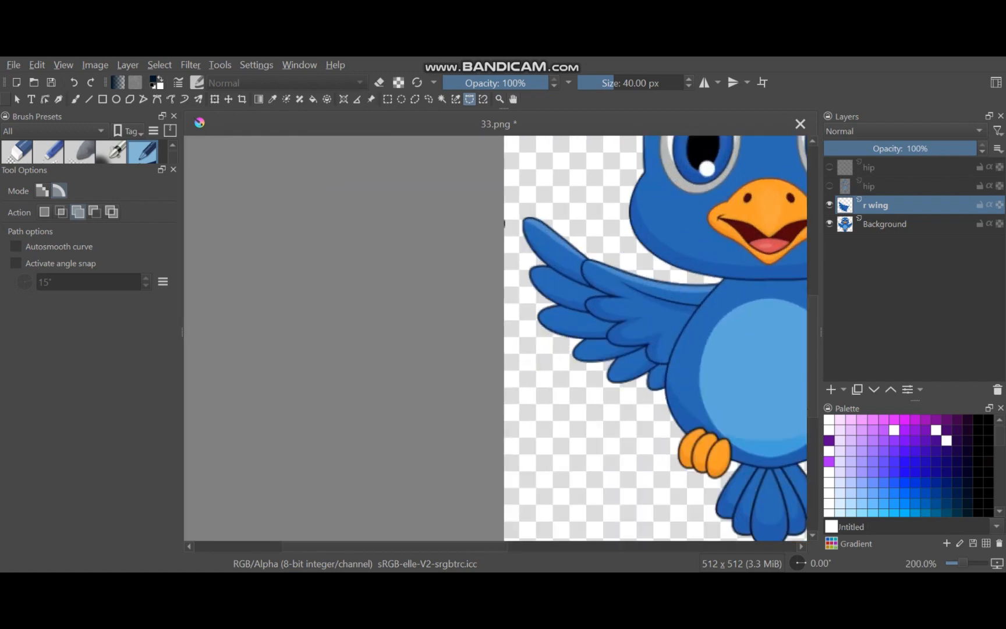
click(513, 99)
drag(670, 303, 417, 346)
scroll(548, 284, down, 2)
scroll(548, 284, up, 1)
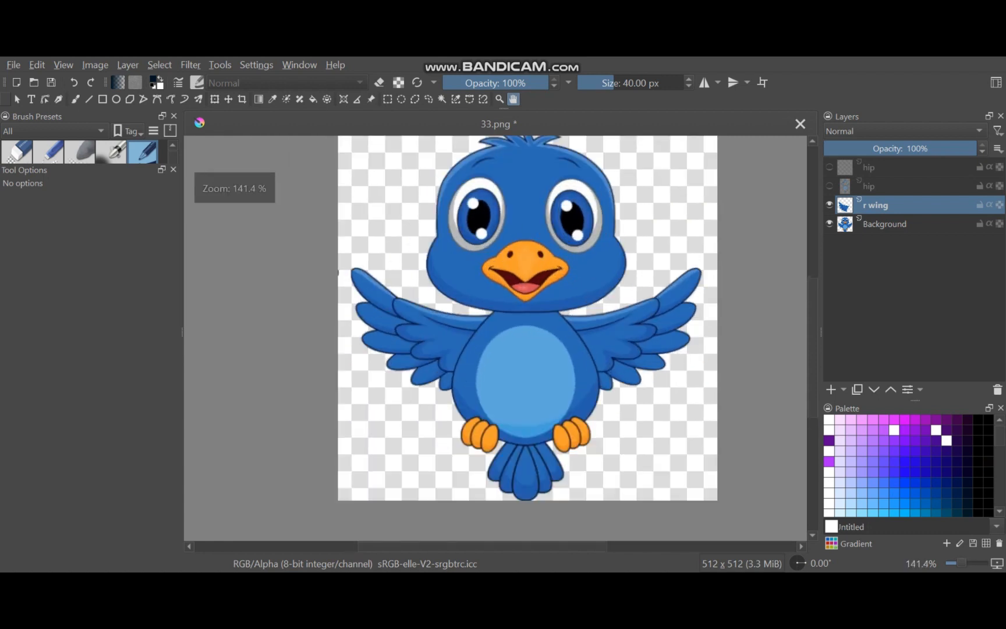
scroll(548, 284, down, 1)
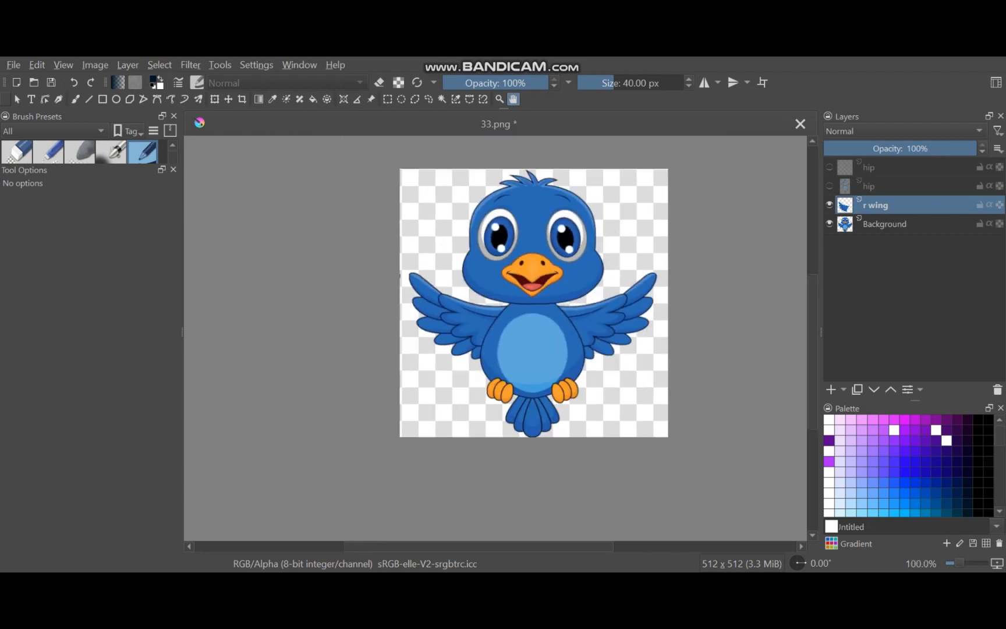
click(829, 224)
scroll(463, 377, up, 2)
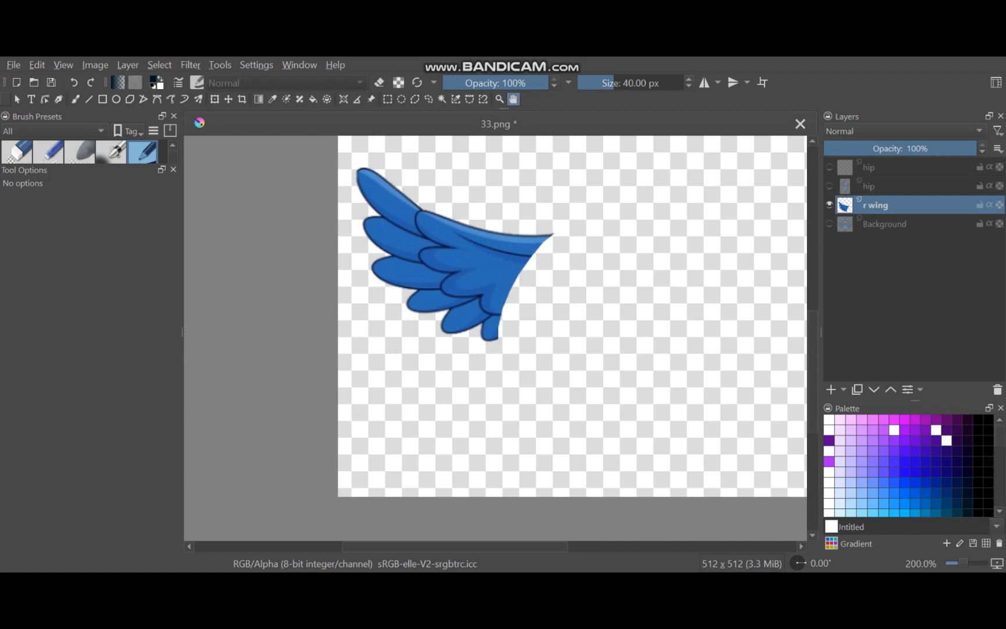
click(830, 187)
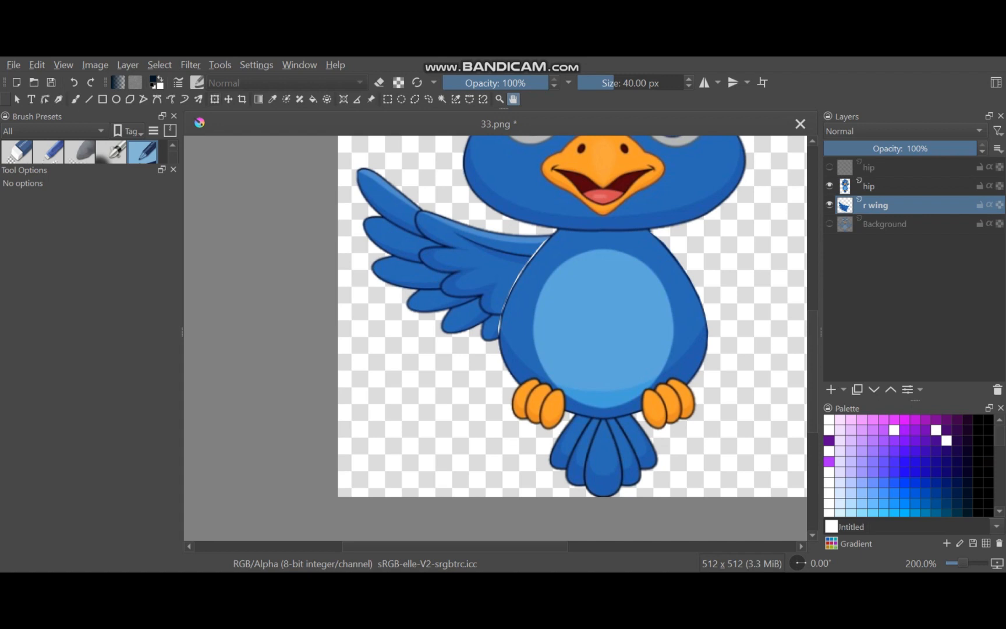
- Transform the r wing layer, moving its pivot to about x 180, y 280 px near the shoulder and rotating the wing slightly upward
key(ctrl+t)
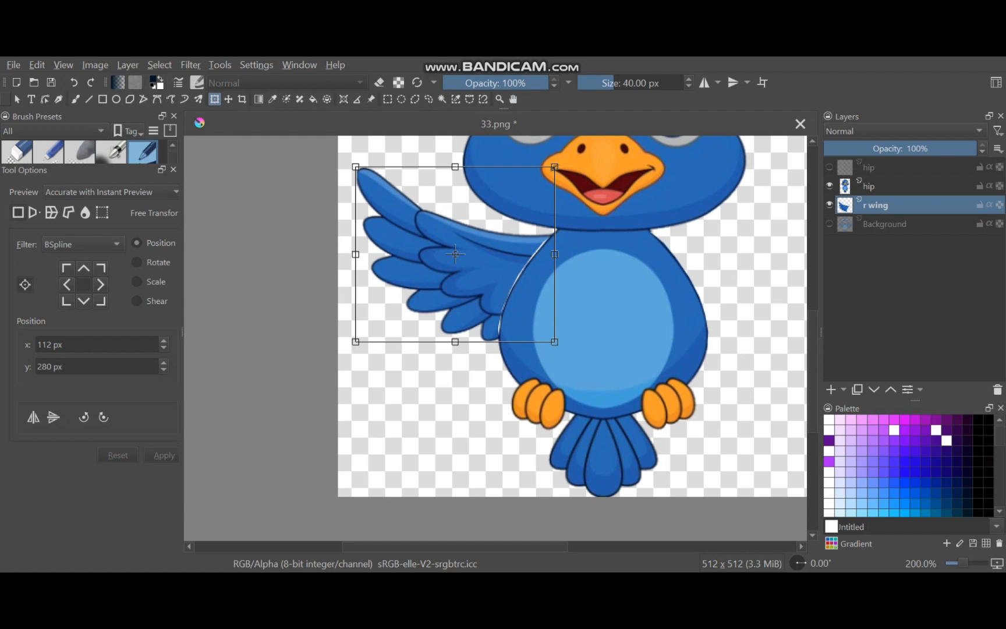
drag(455, 255, 527, 254)
key(Return)
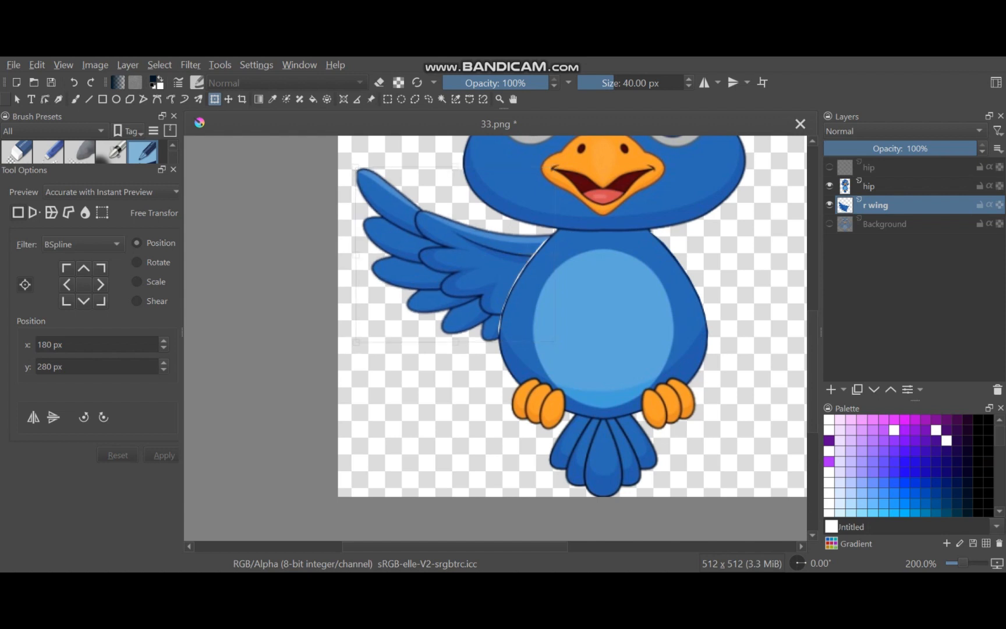
drag(344, 285, 364, 173)
mouse_move(349, 289)
mouse_down()
mouse_move(347, 226)
mouse_move(352, 298)
mouse_move(352, 208)
mouse_move(351, 273)
mouse_up()
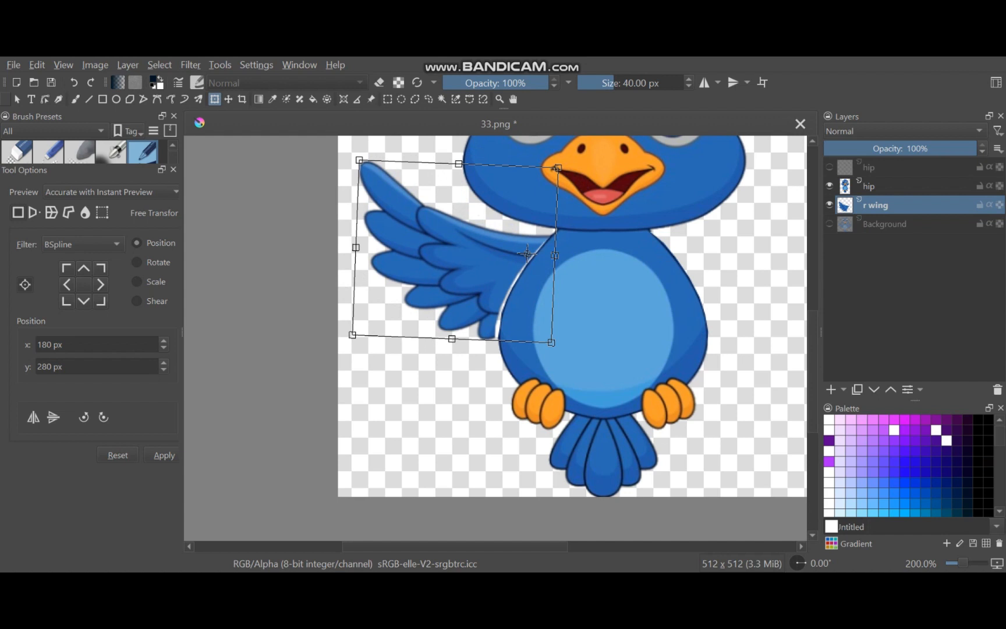
- Hide the hip layer and outline a bulging selection along the wing's cut body-side edge, from the lowest feather joint to the shoulder tip
click(829, 186)
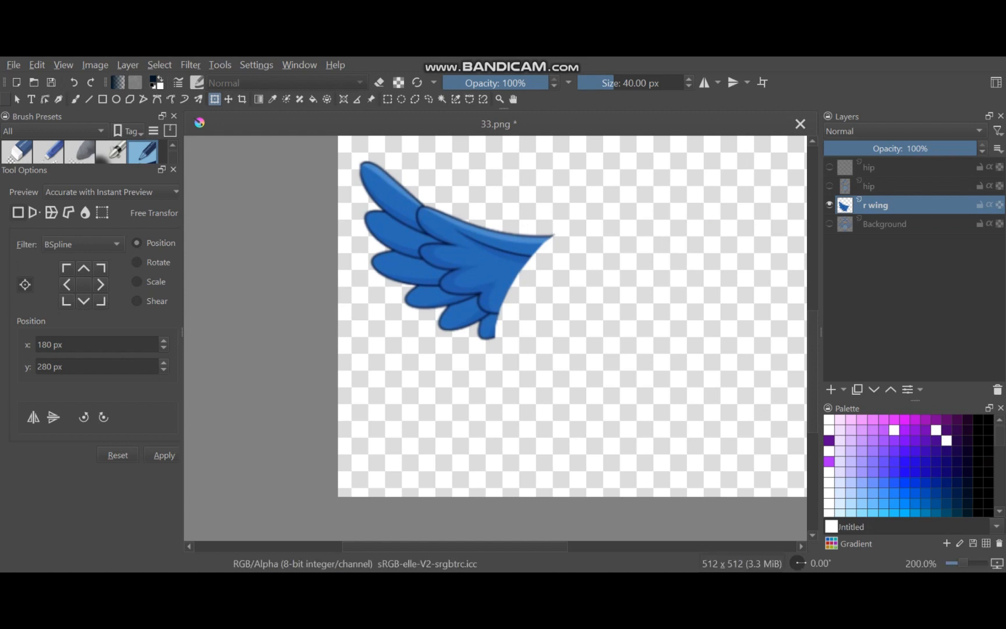
scroll(434, 277, up, 1)
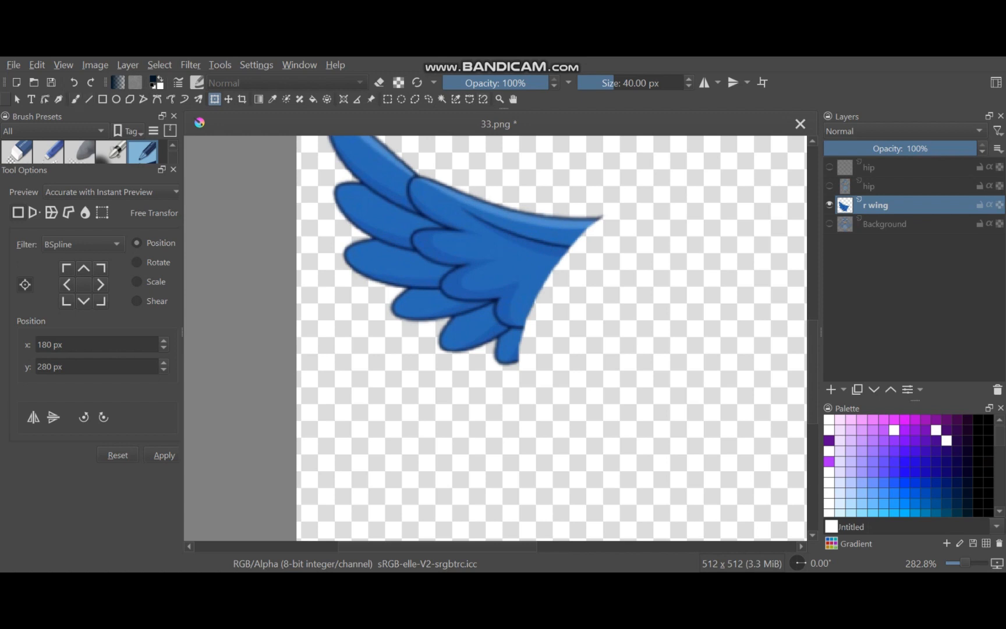
click(484, 99)
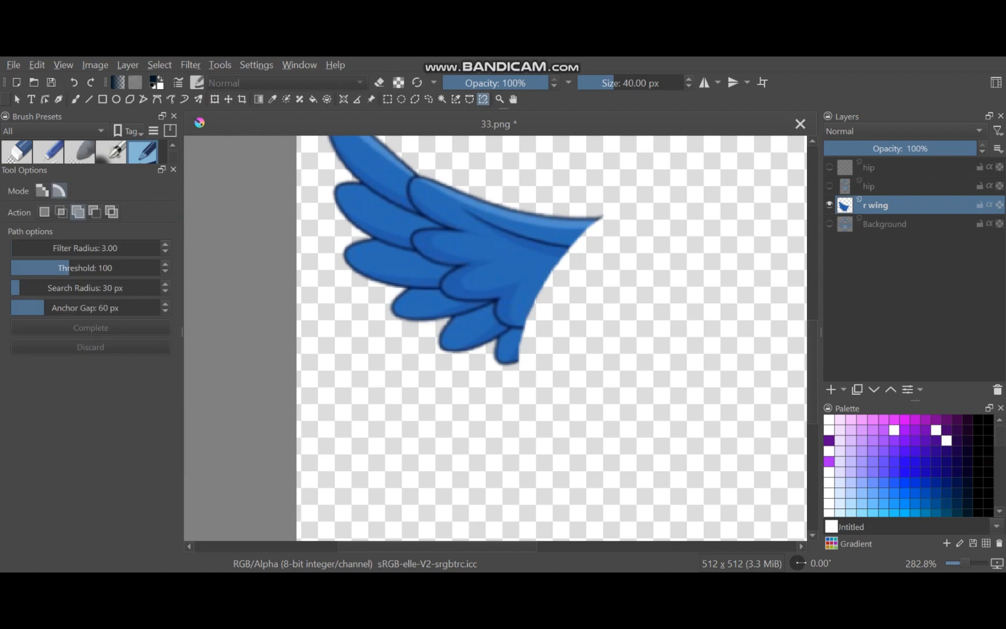
scroll(635, 285, up, 2)
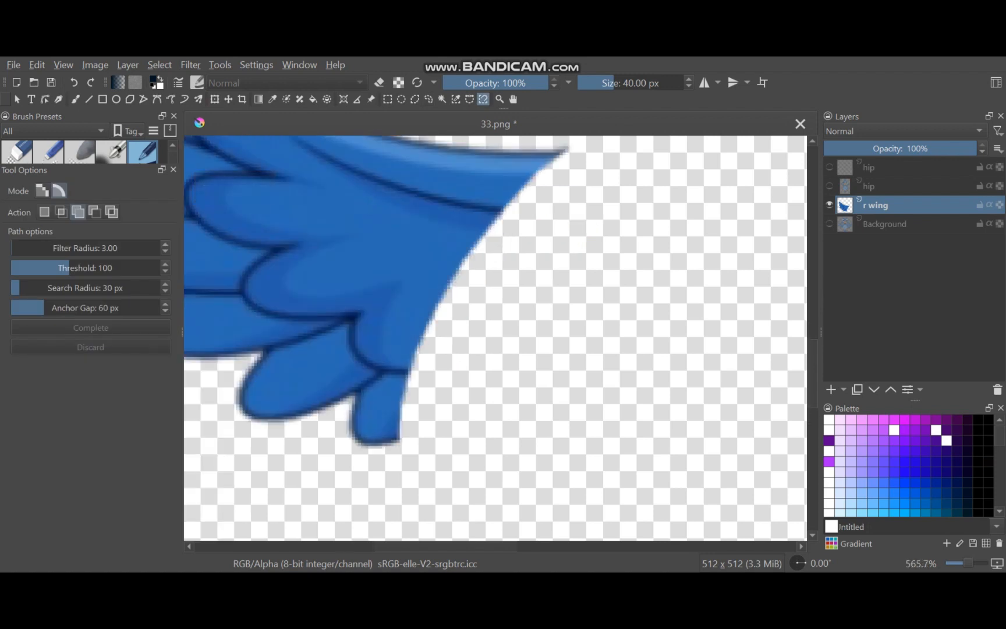
click(469, 99)
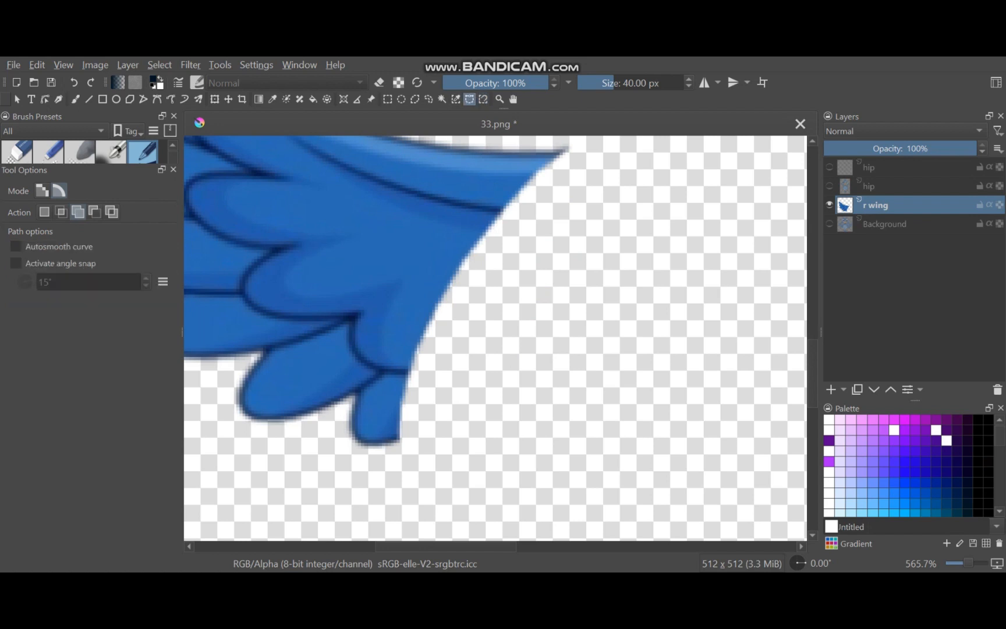
scroll(495, 338, up, 3)
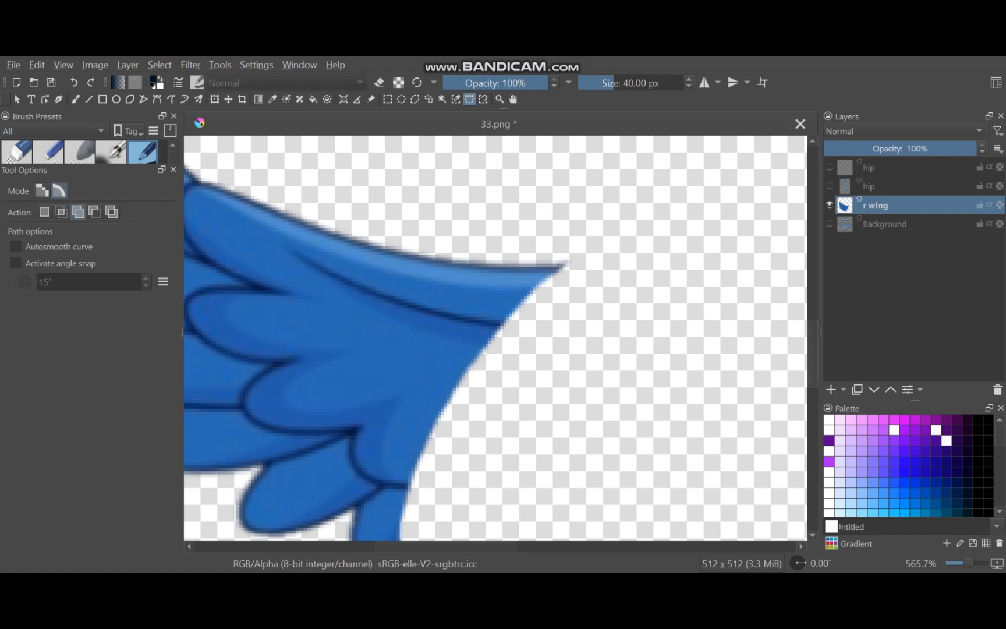
scroll(495, 338, down, 2)
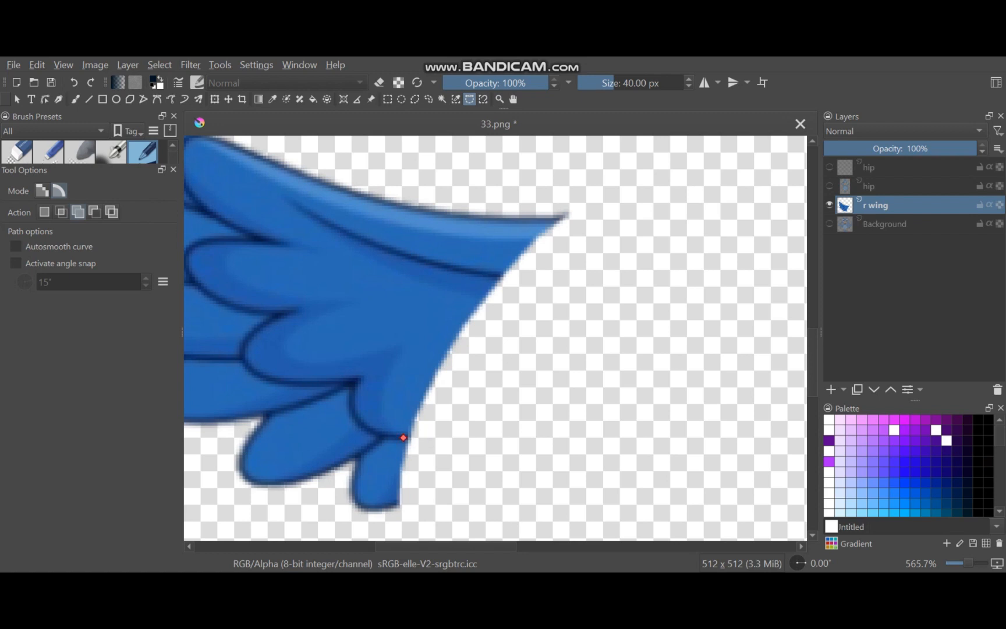
click(403, 437)
click(405, 438)
click(568, 318)
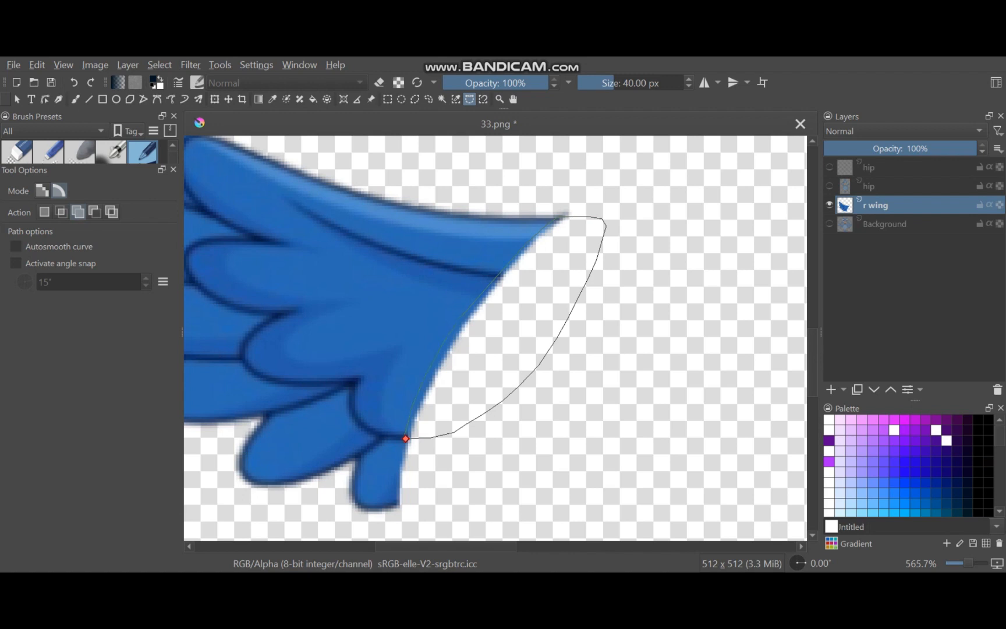
click(406, 438)
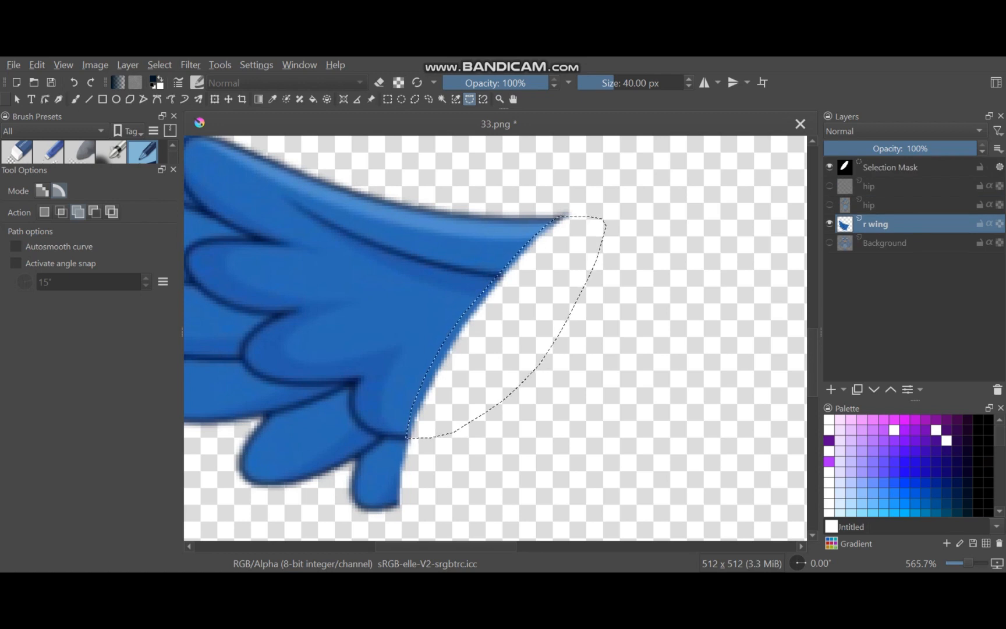
- Paint the selected area of r wing with the blue sampled from the wing and clear the selection
key(b)
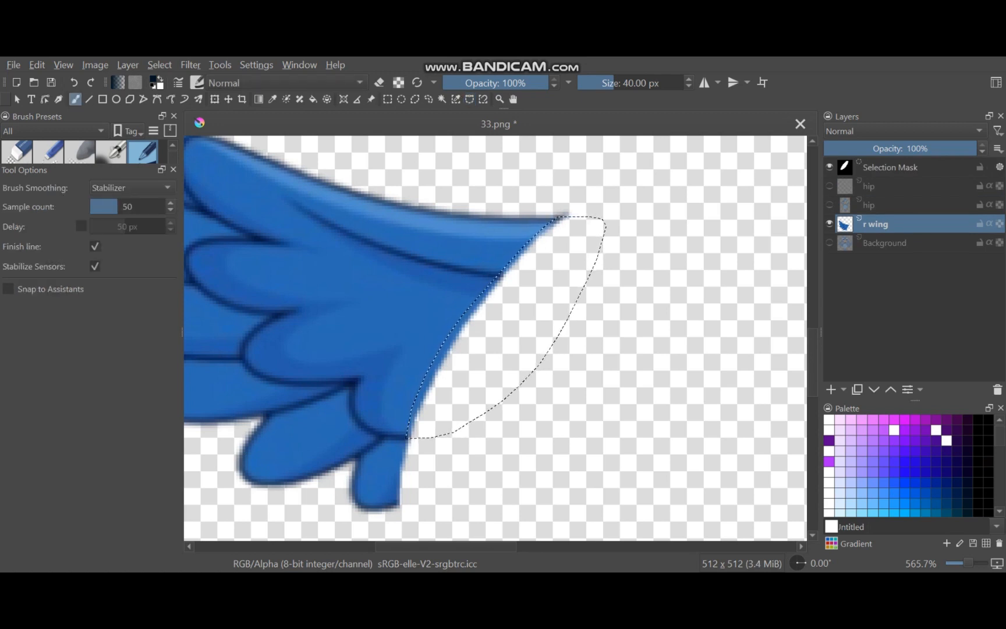
key(p)
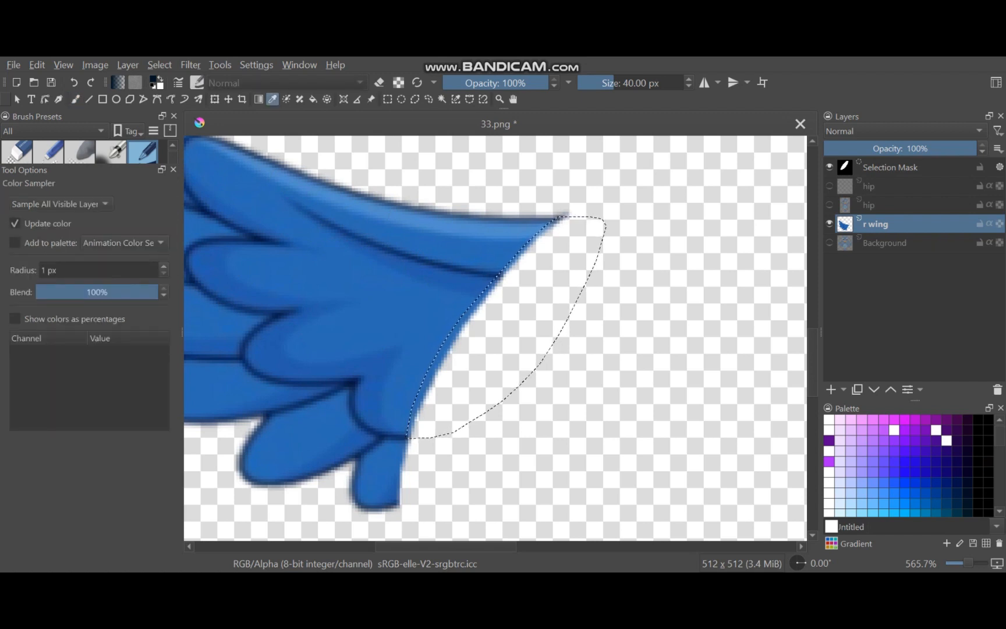
click(432, 329)
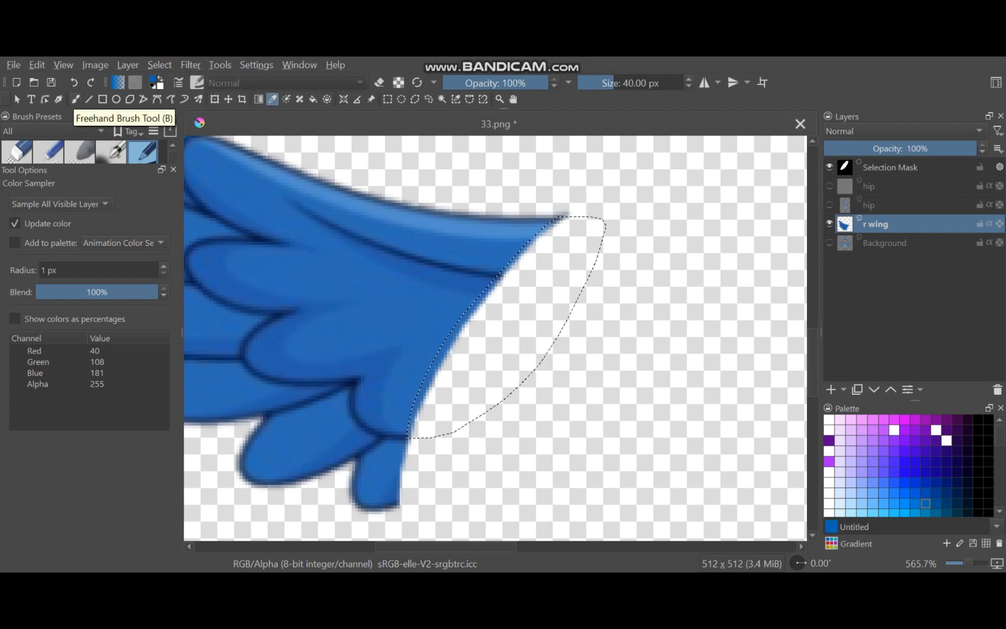
click(75, 99)
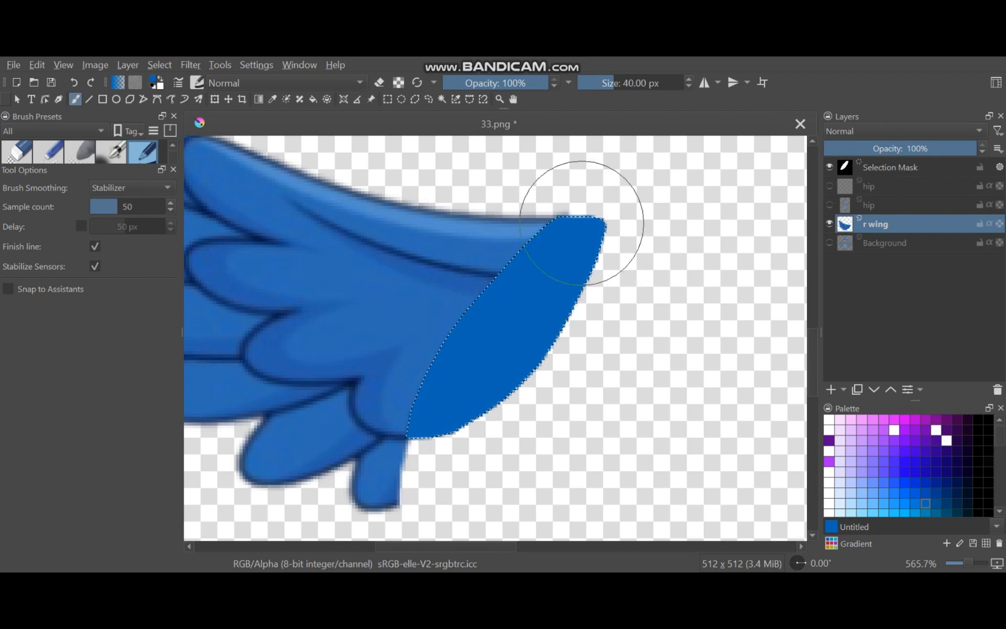
click(159, 65)
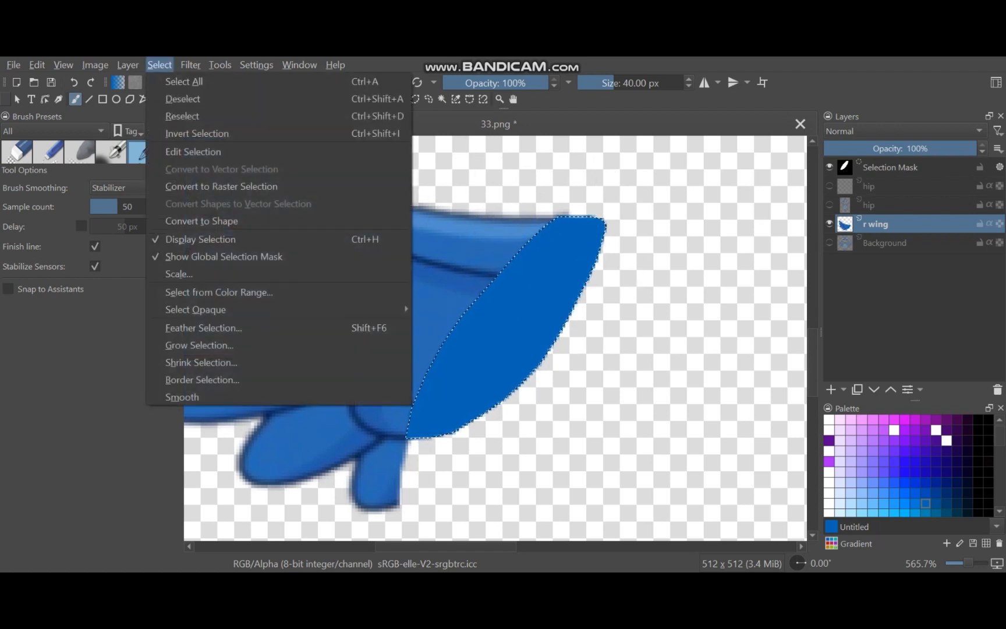
click(177, 96)
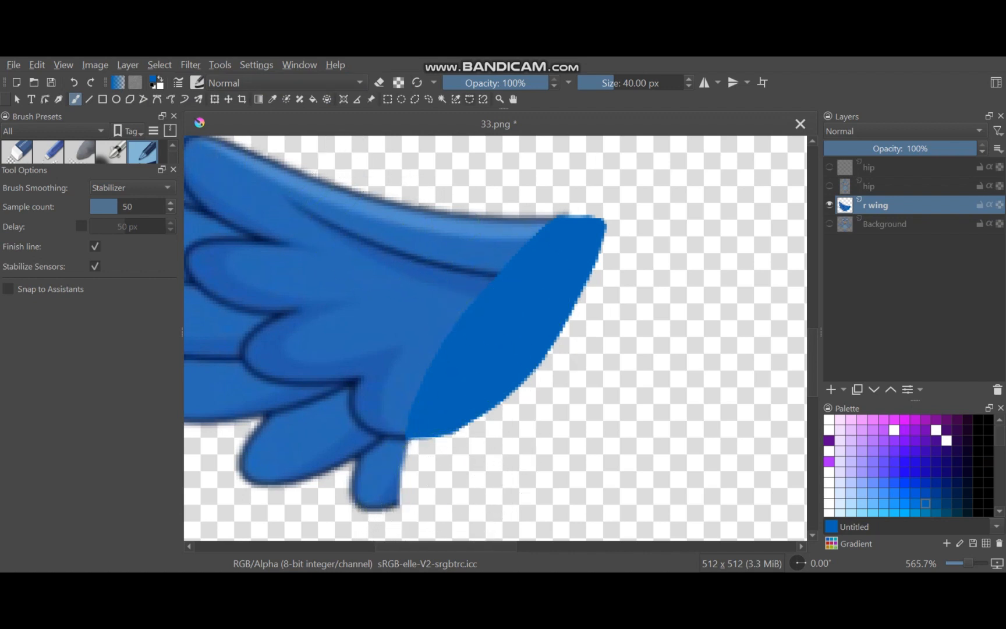
- Set the brush size to 1.69 px and sample the dark blue of the feather outline
click(469, 99)
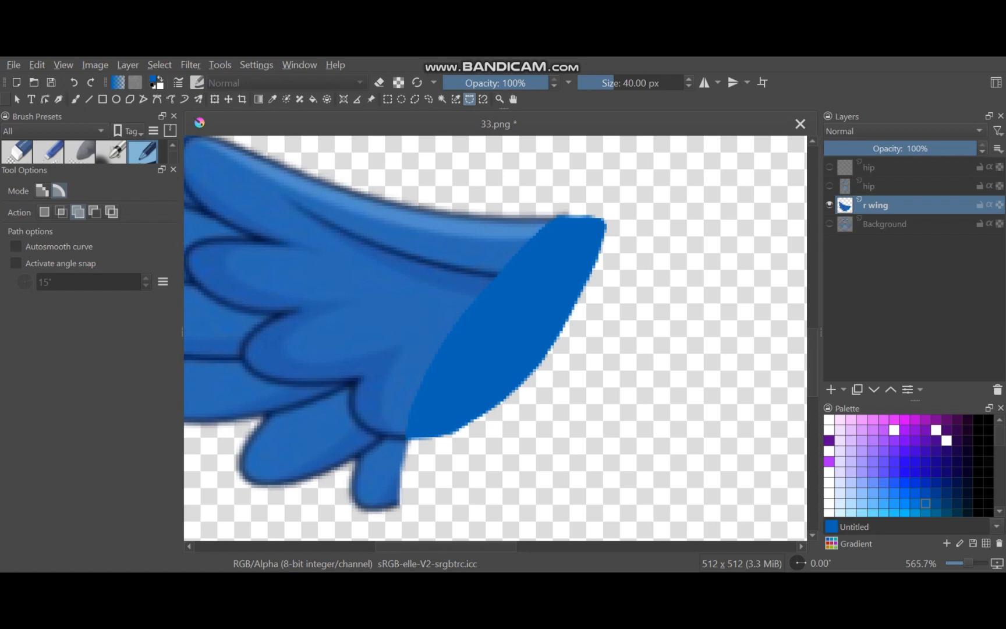
key(b)
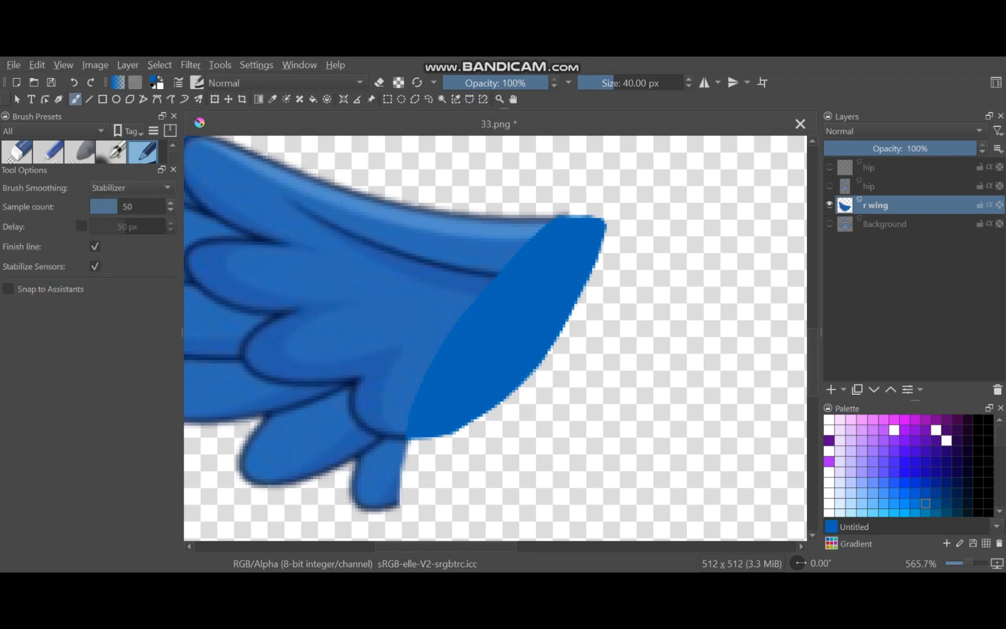
drag(612, 83, 590, 83)
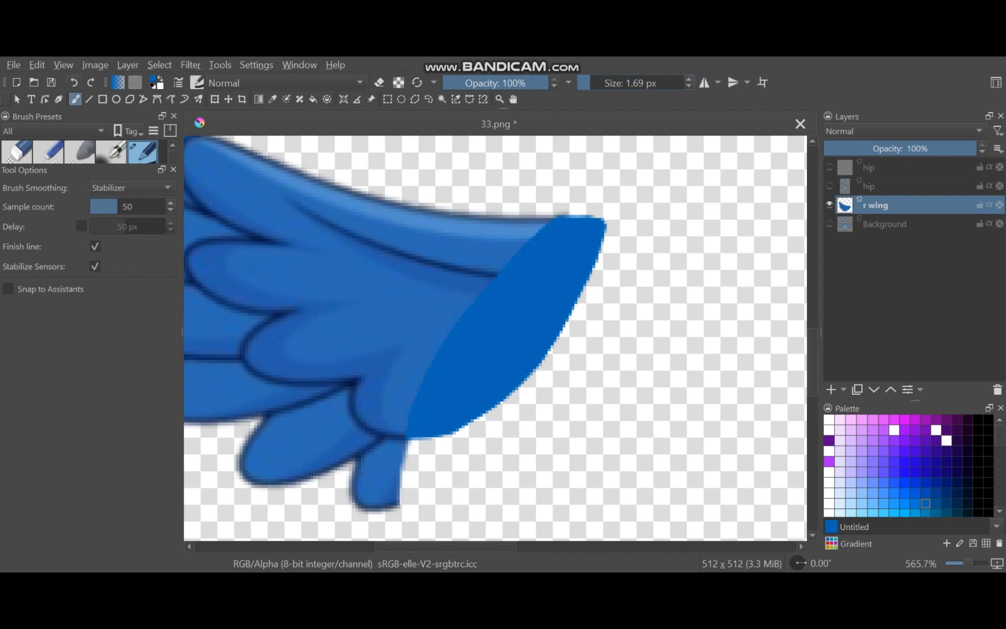
click(272, 99)
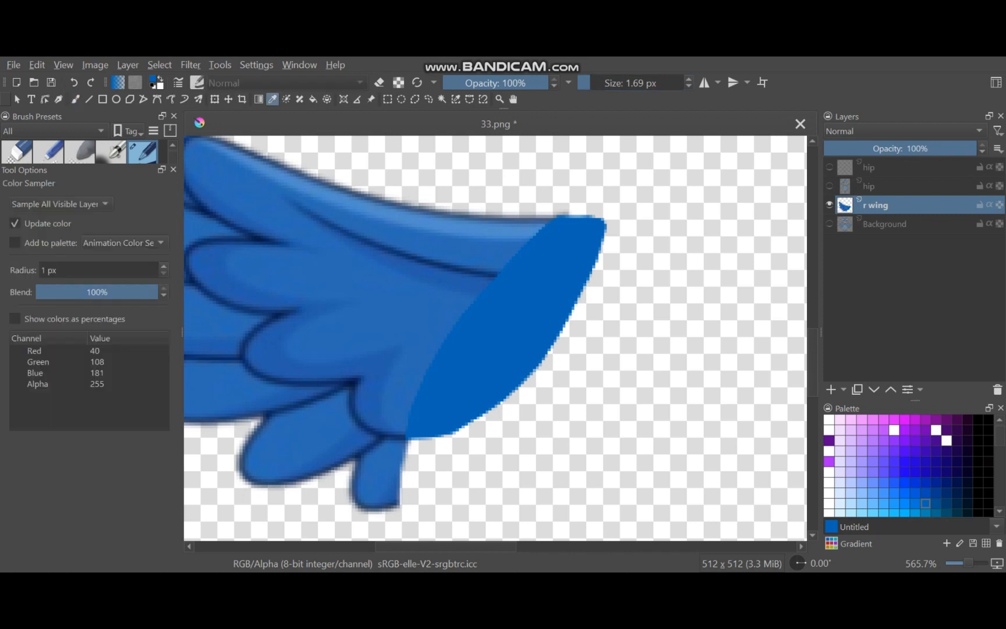
click(490, 273)
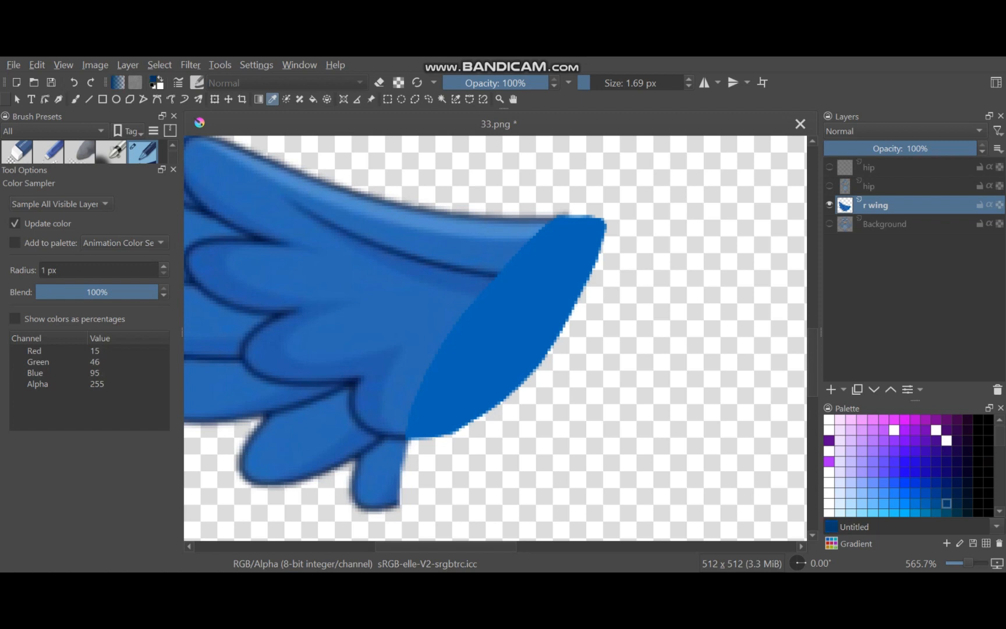
click(490, 273)
- Draw an unfilled Bezier curve outline from the tip of the lowest feather up to the painted patch's lower edge
key(b)
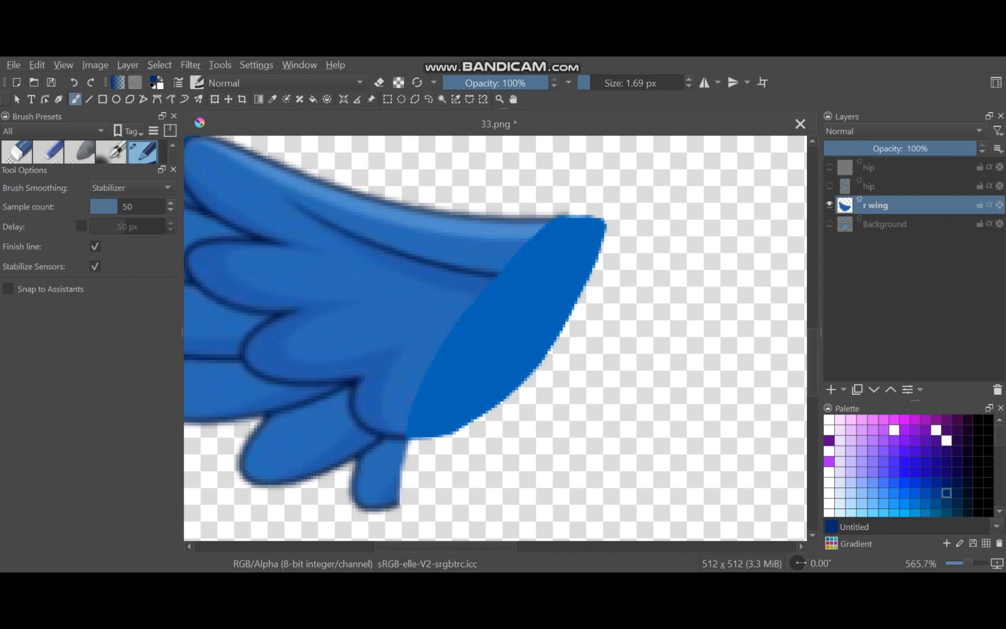
click(157, 99)
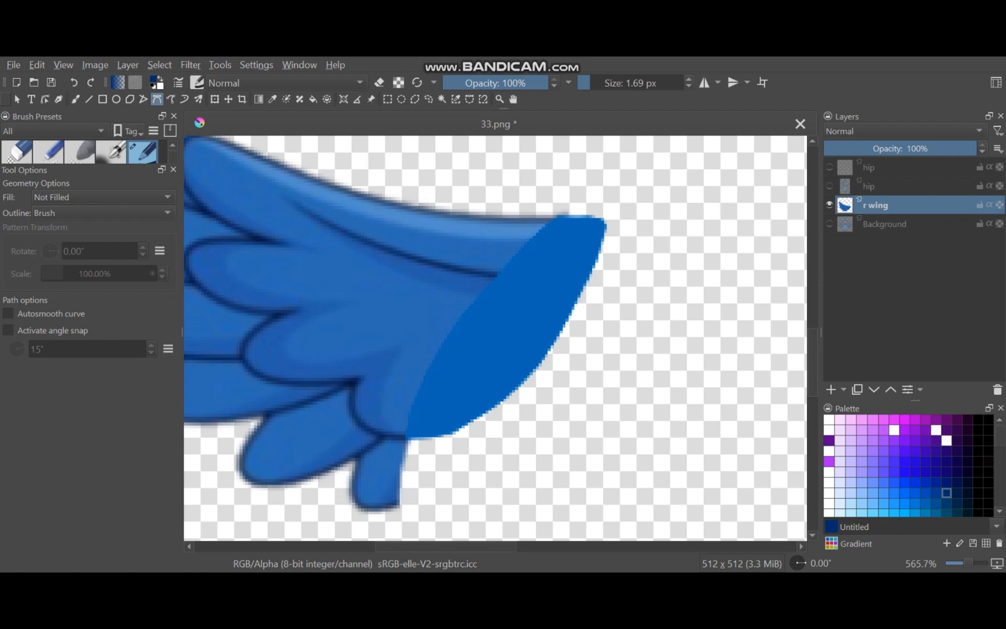
drag(396, 504, 418, 501)
double_click(439, 435)
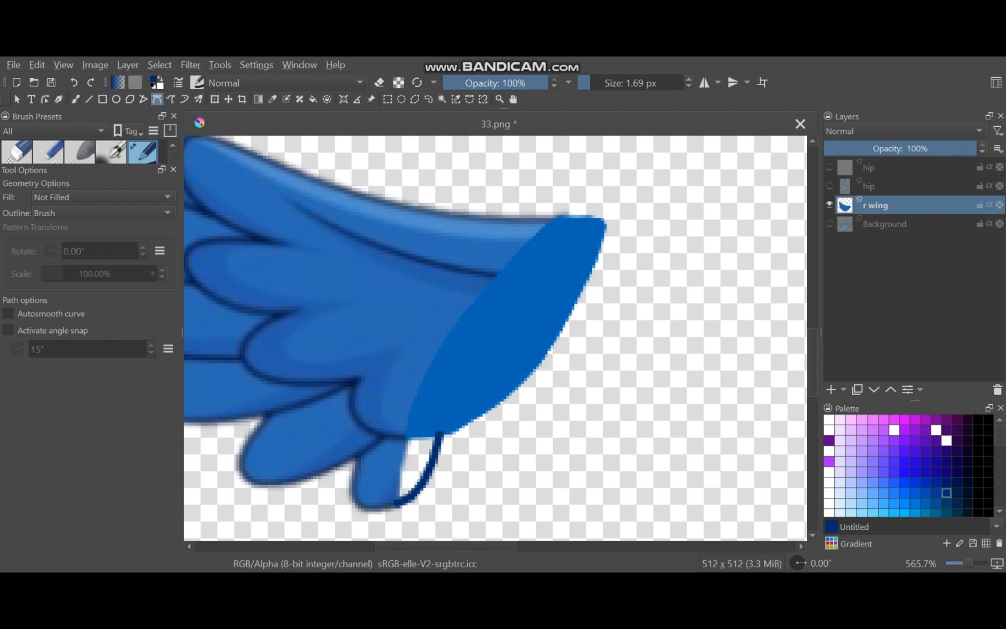
- Sample the blue of the lowest feather and paint the gap inside its new outline, enlarging the brush to 8.37 px
key(p)
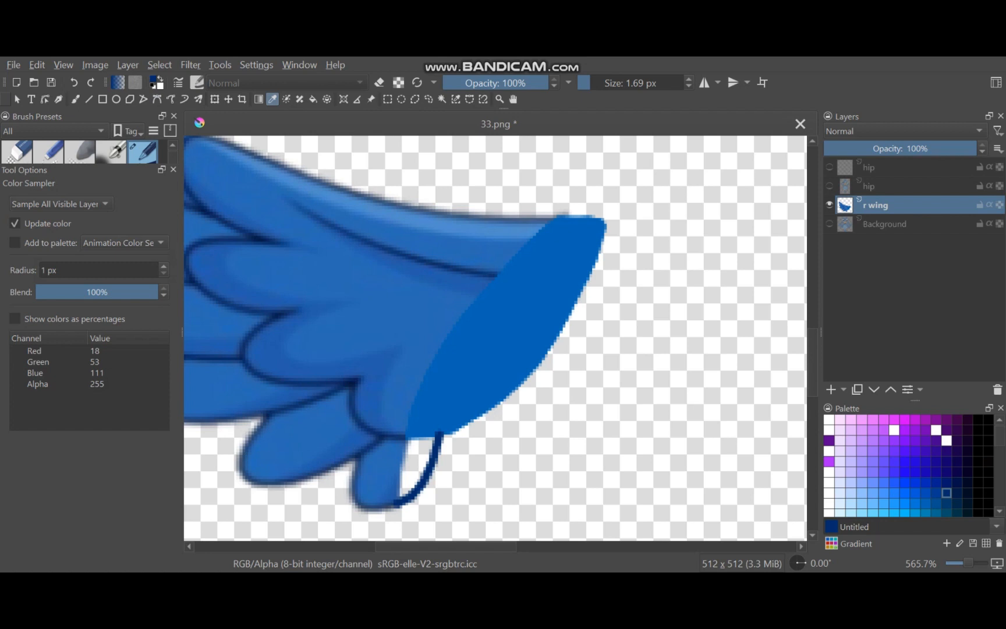
click(384, 470)
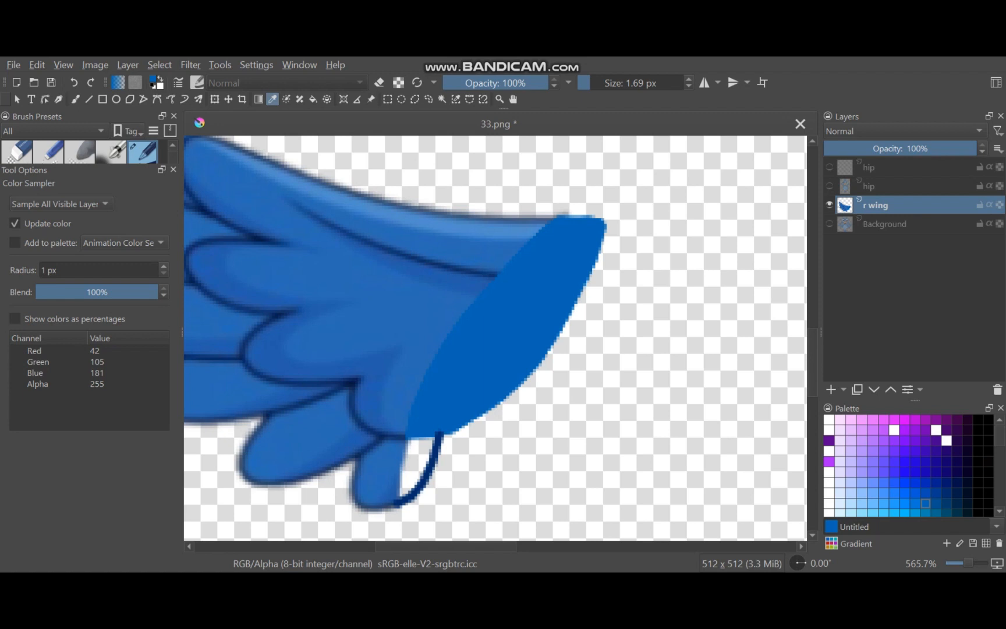
key(b)
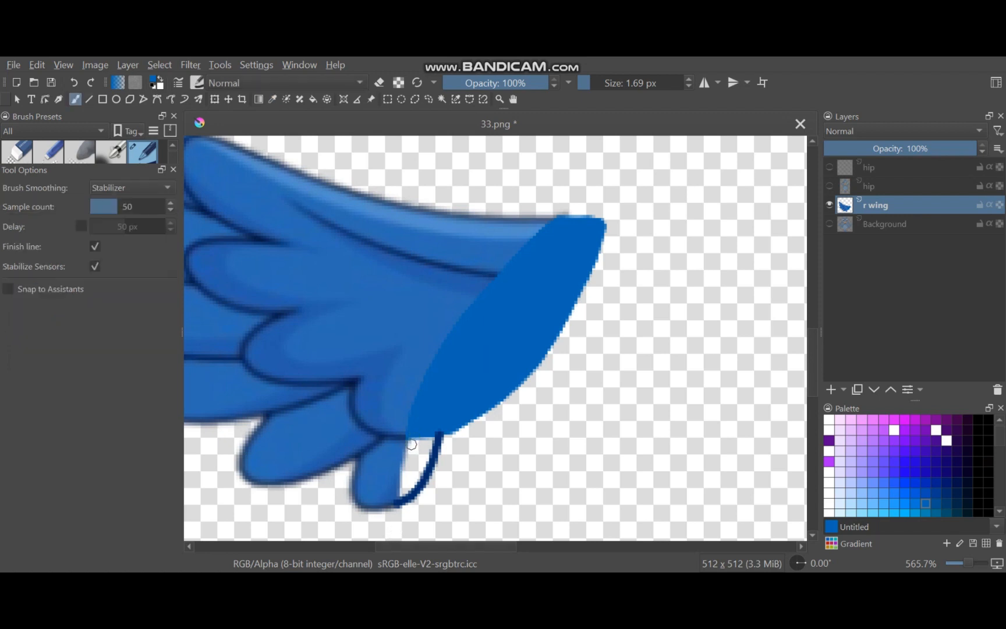
drag(411, 442, 398, 491)
drag(594, 83, 599, 83)
mouse_move(420, 441)
mouse_down()
mouse_move(390, 489)
mouse_move(416, 469)
mouse_move(410, 460)
mouse_move(378, 488)
mouse_move(377, 468)
mouse_move(395, 457)
mouse_up()
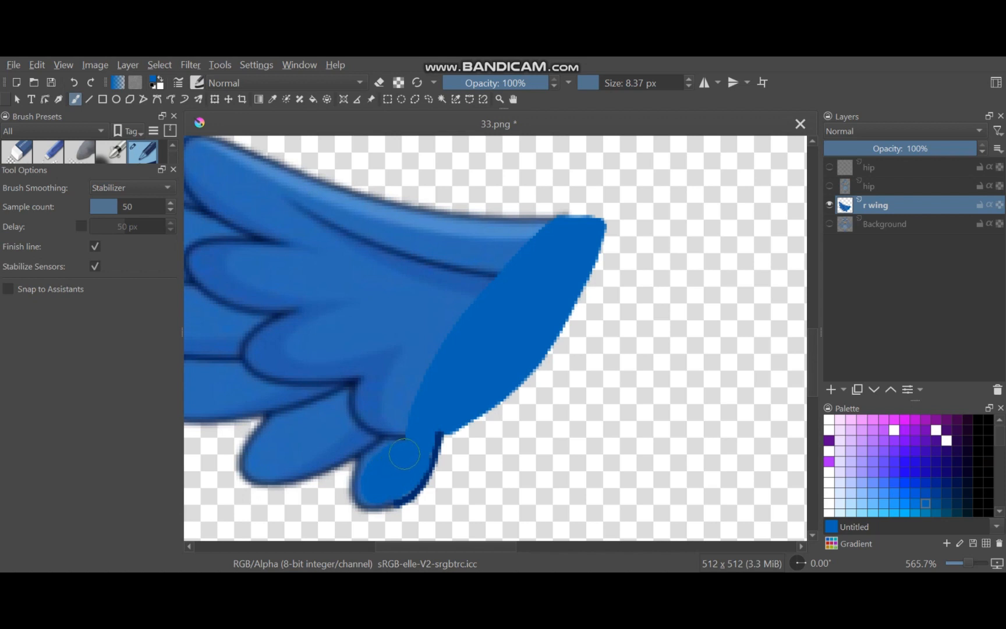
drag(405, 454, 402, 441)
- Switch to the Bezier curve tool and pick the dark outline blue from the palette
click(157, 99)
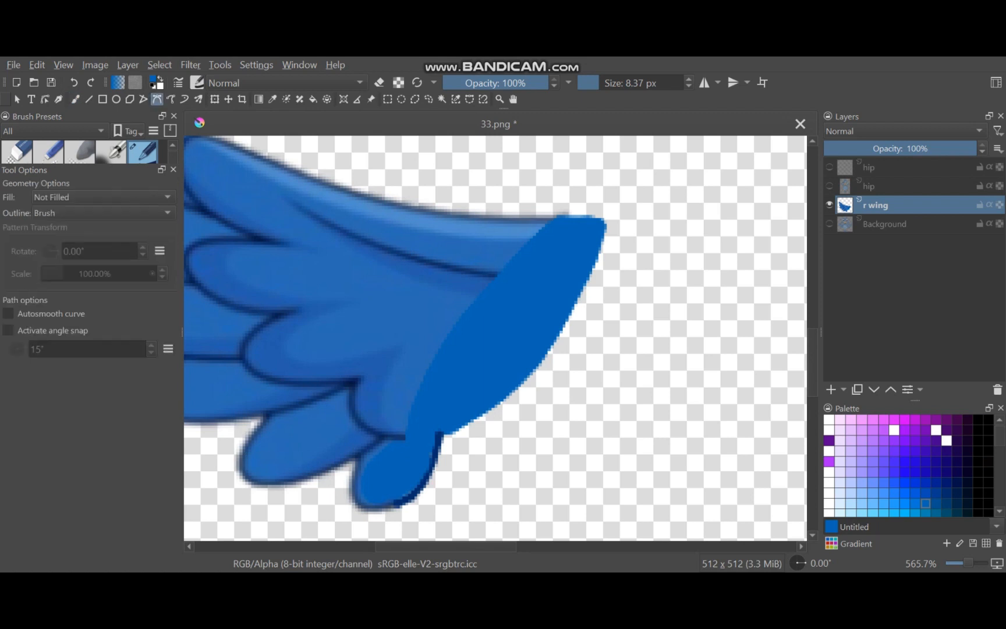
click(947, 493)
click(401, 439)
double_click(440, 434)
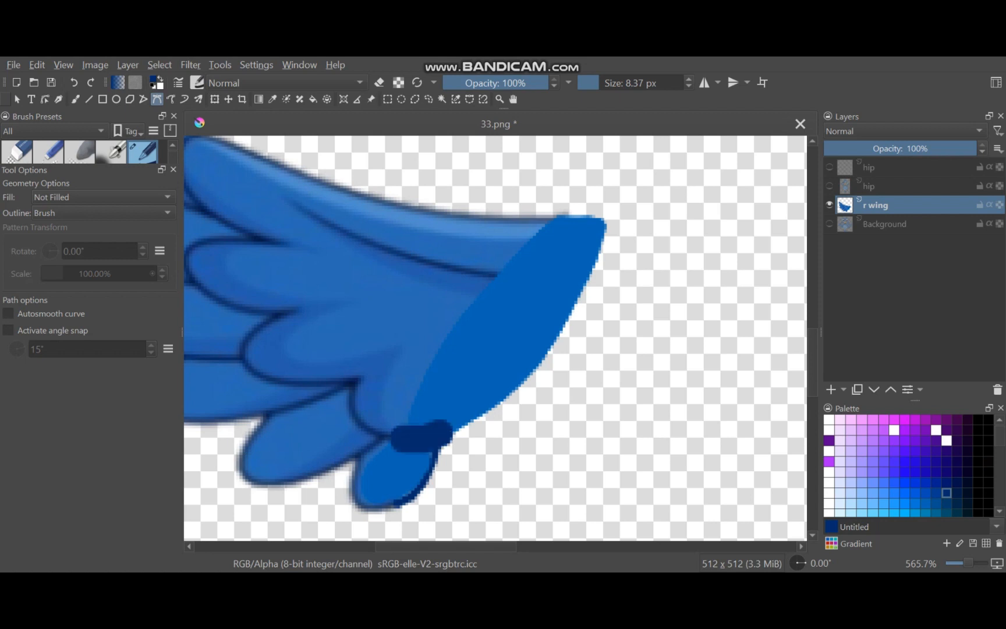
key(ctrl+z)
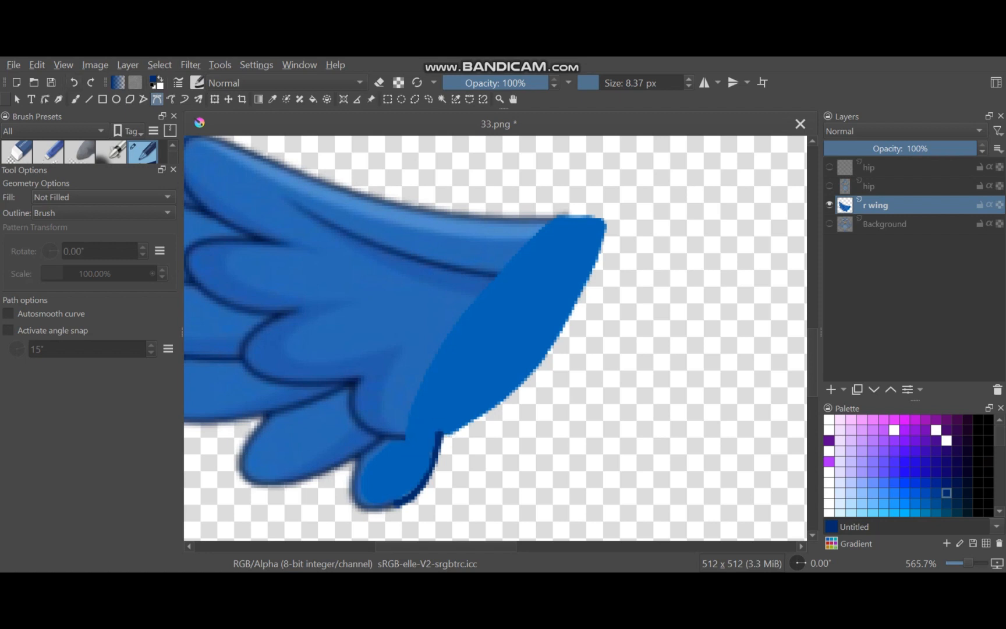
- Reduce the brush to 1.13 px and draw a dark blue line across the lowest feather's upper end, from its joint to the outer outline
key(bracketleft)
key(bracketleft)
key(bracketleft)
key(bracketleft)
key(bracketleft)
key(bracketleft)
click(397, 435)
double_click(442, 434)
key(minus)
key(minus)
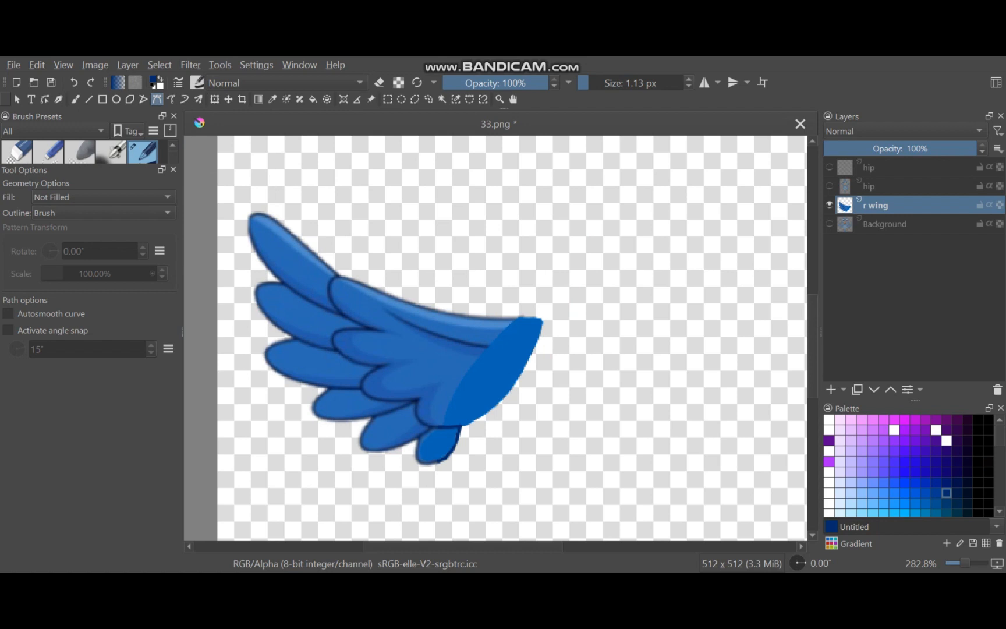
- Crop the image around the wing to 250 x 200 px
key(plus)
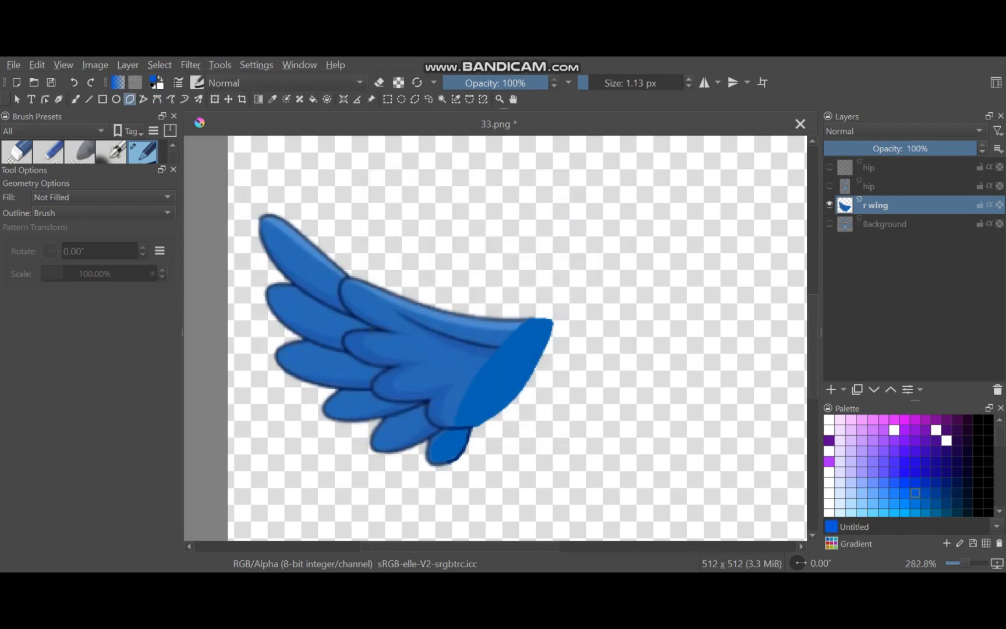
key(c)
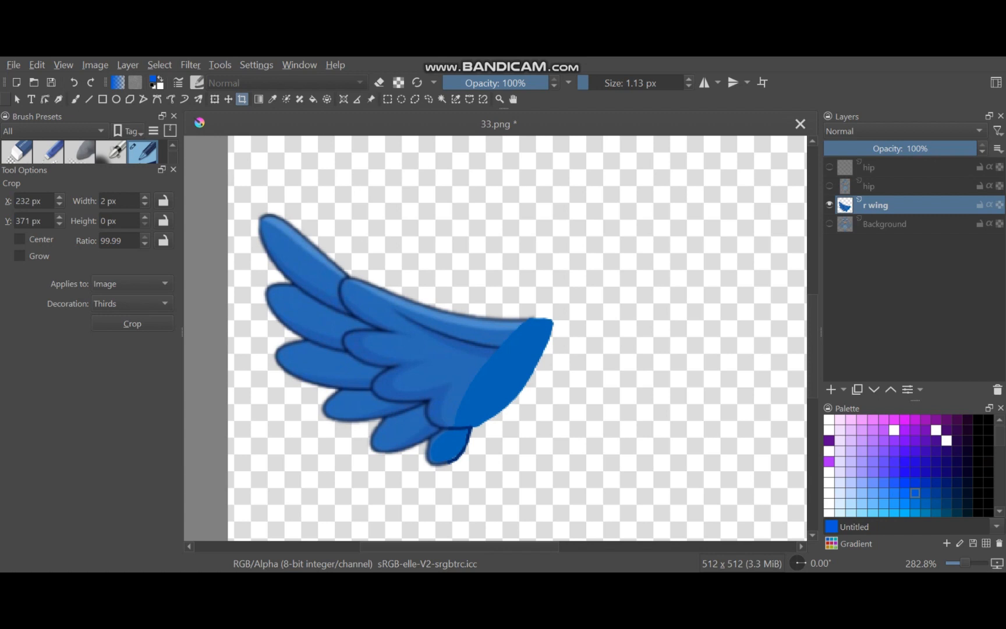
drag(236, 194, 607, 491)
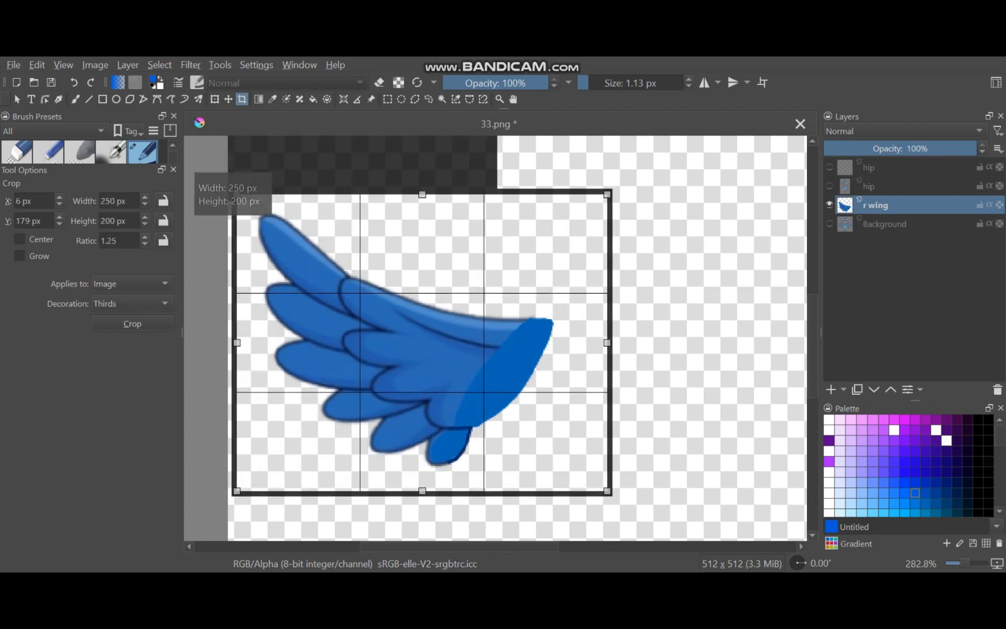
key(Return)
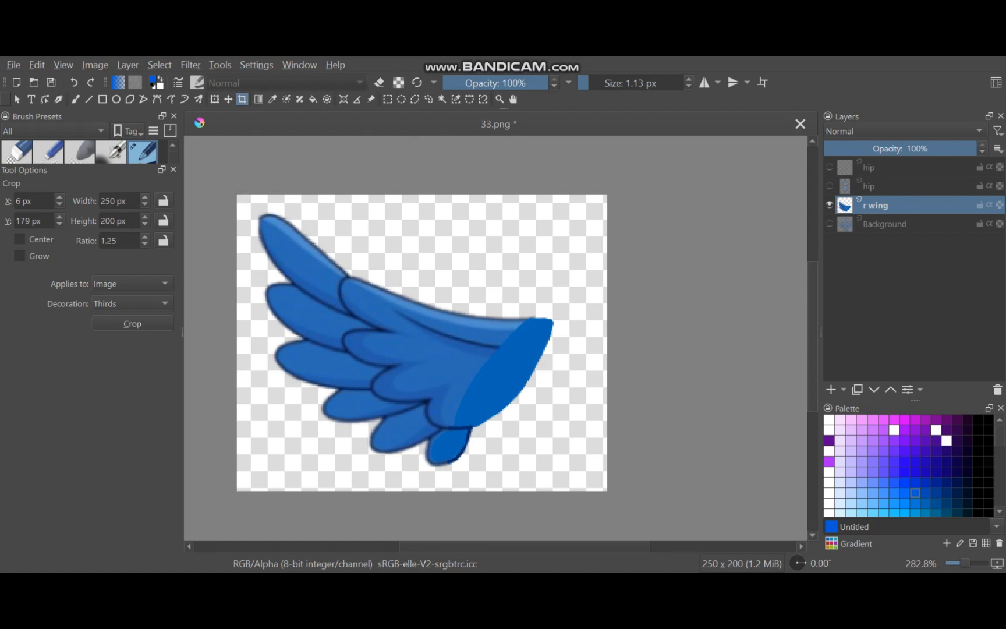
- Export the cropped wing to the props folder as a PNG named "r wing1"
key(alt+f)
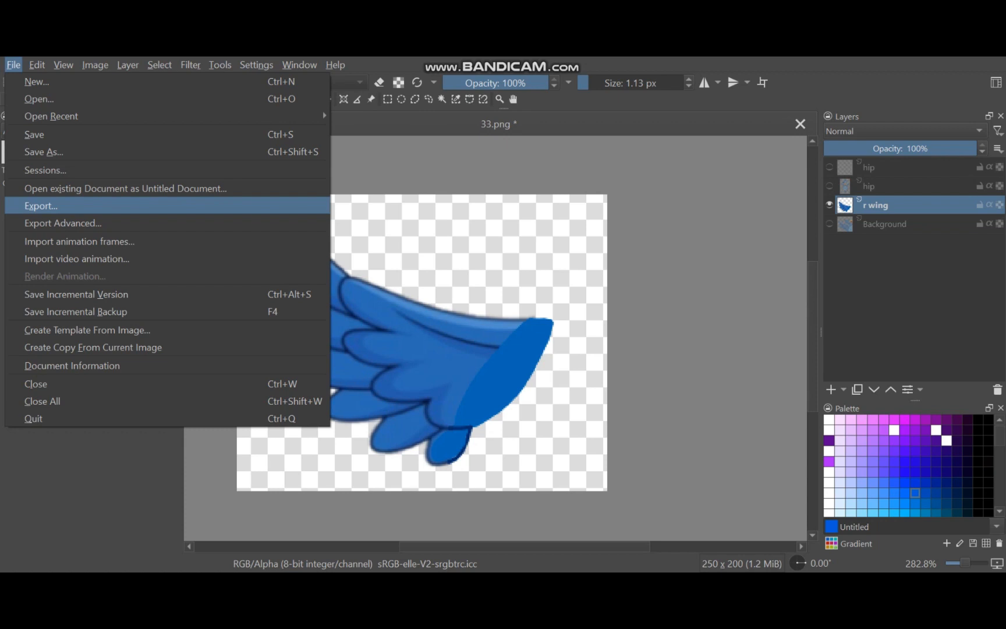
key(Return)
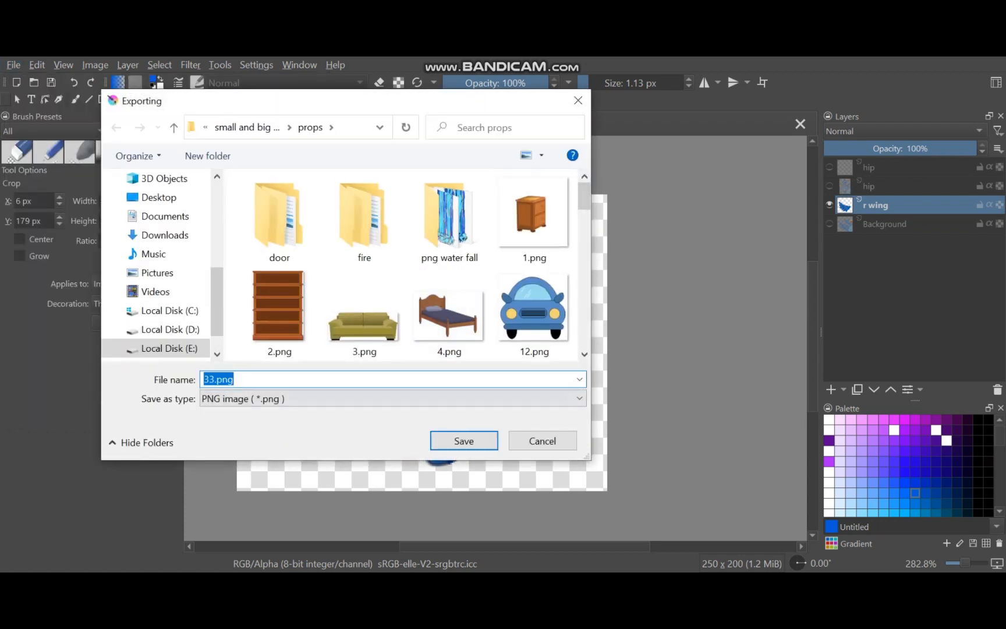
text(r)
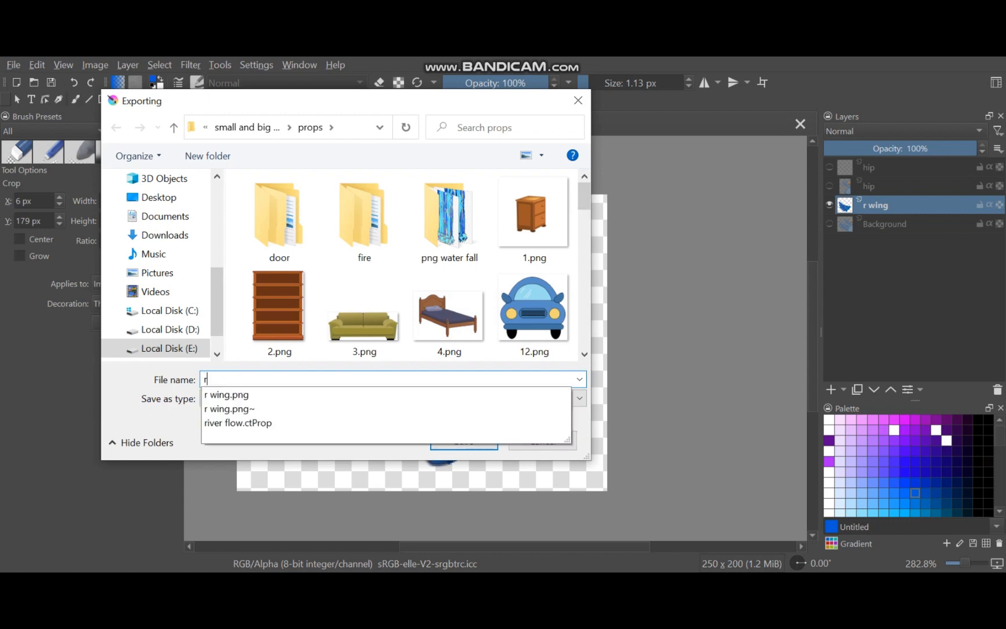
text( wing)
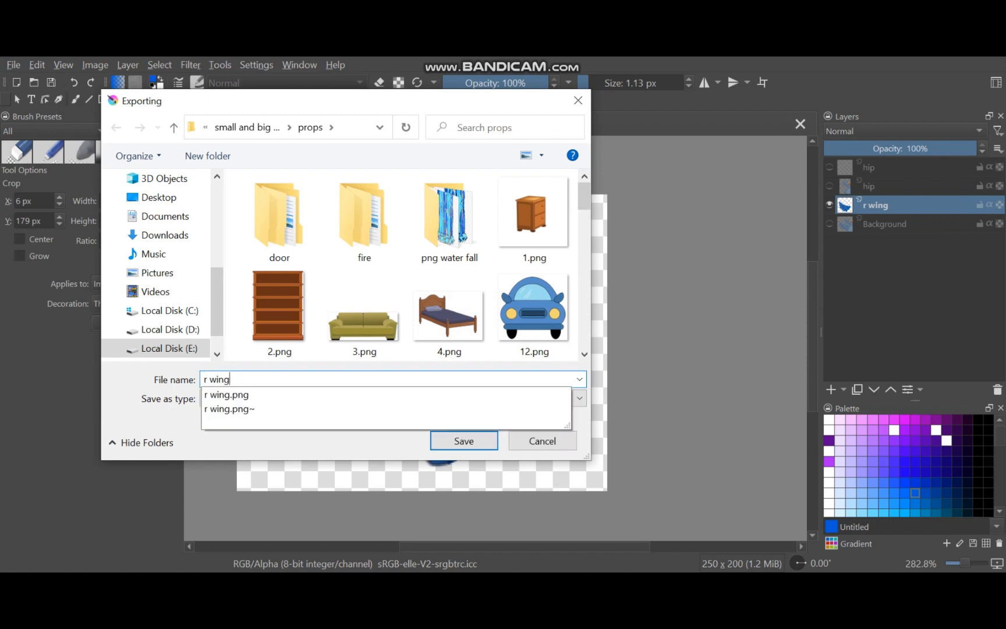
key(Escape)
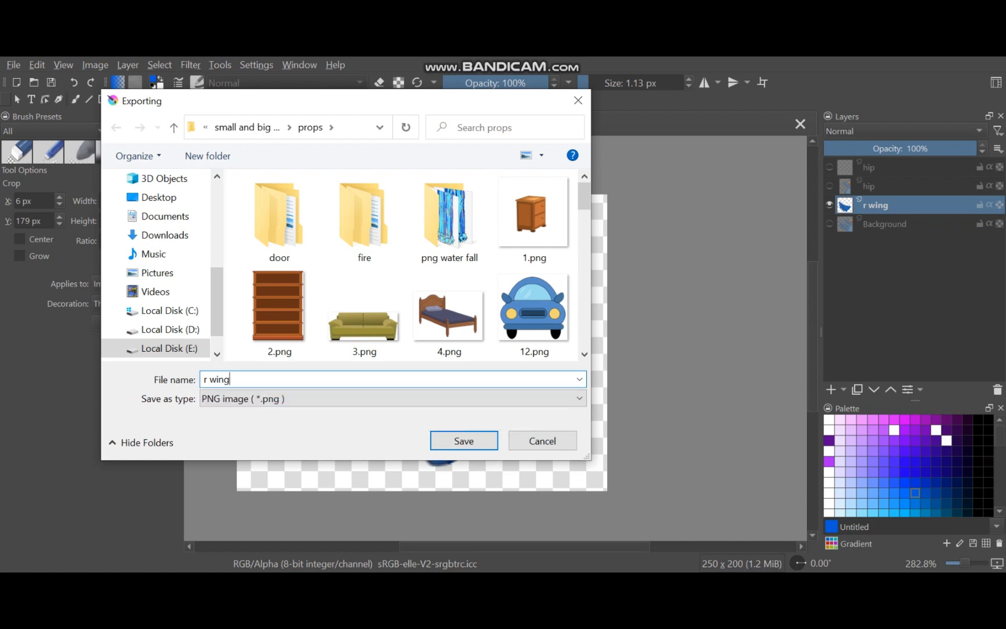
text(1)
key(Return)
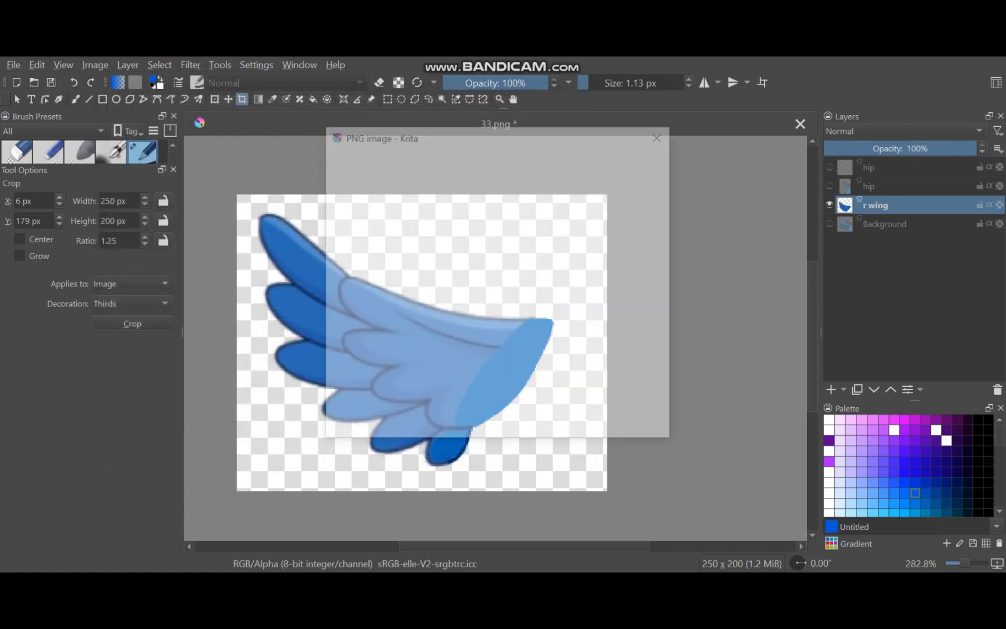
click(662, 134)
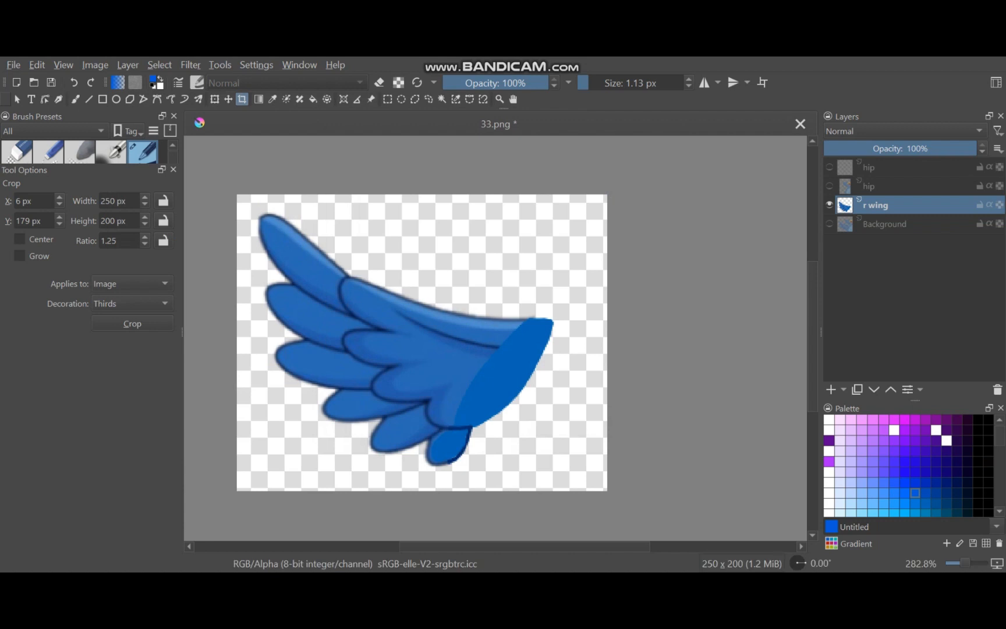
- Undo the crop and flip the r wing layer horizontally with the Transform tool
key(ctrl+z)
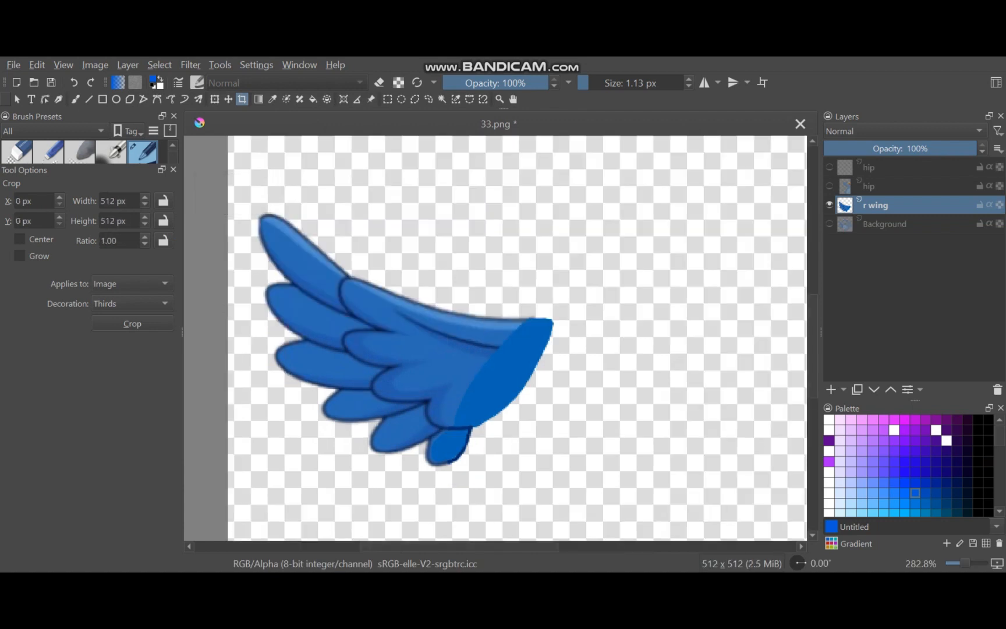
key(ctrl+t)
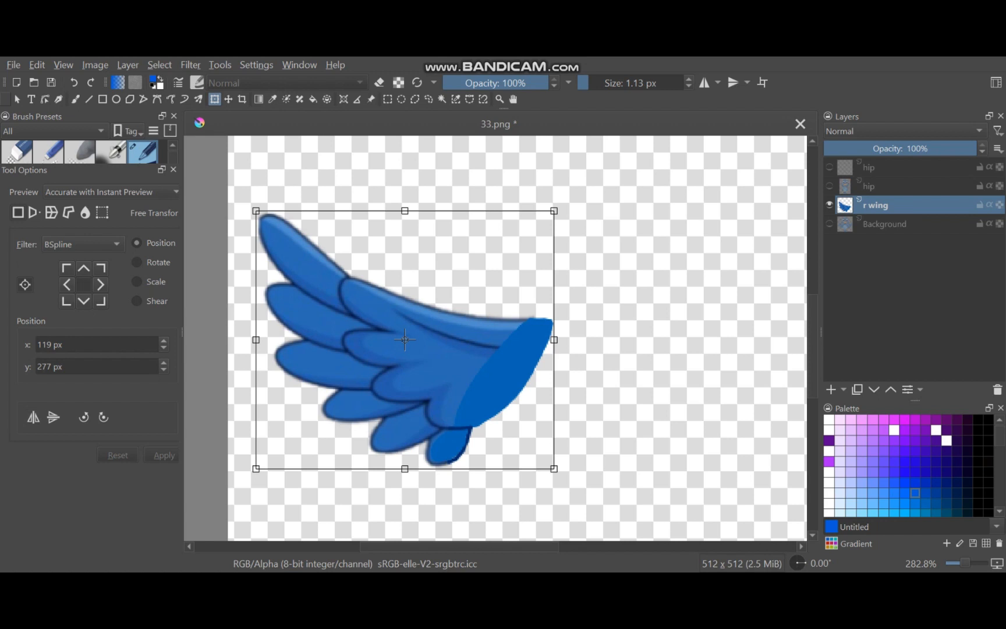
click(256, 66)
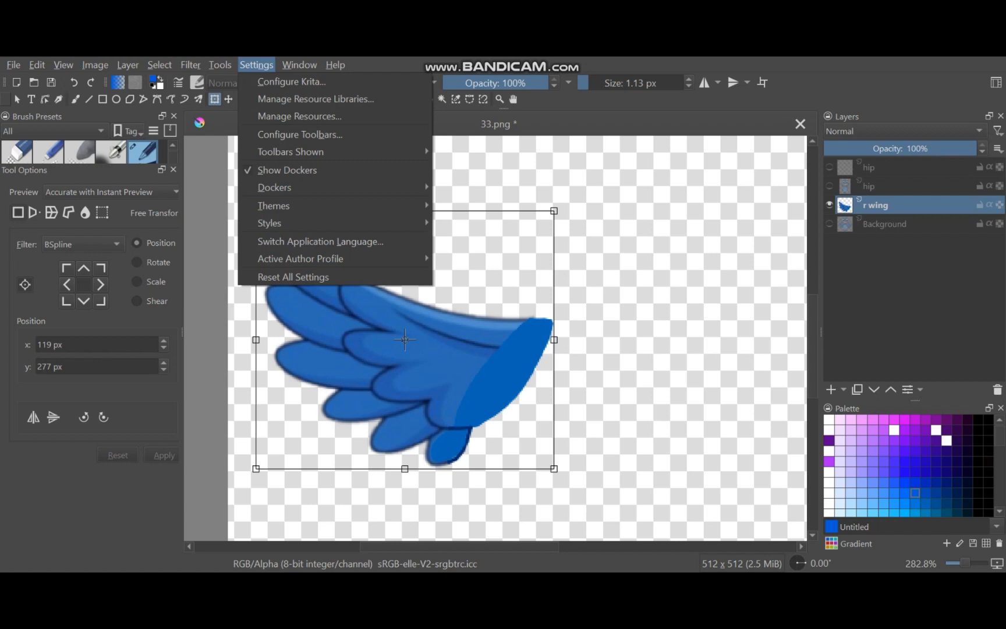
mouse_move(291, 187)
key(Escape)
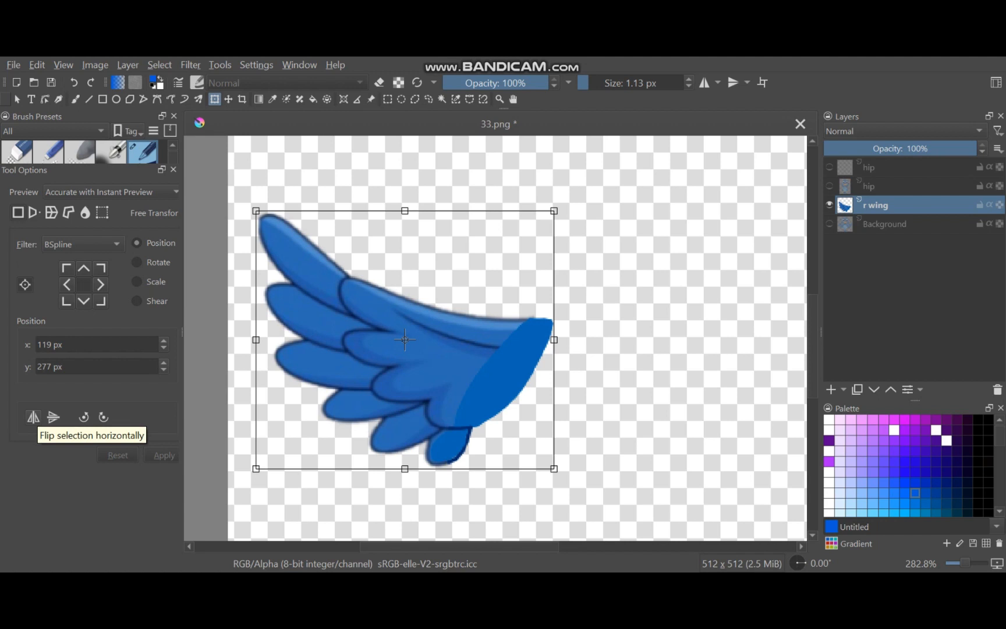
click(33, 417)
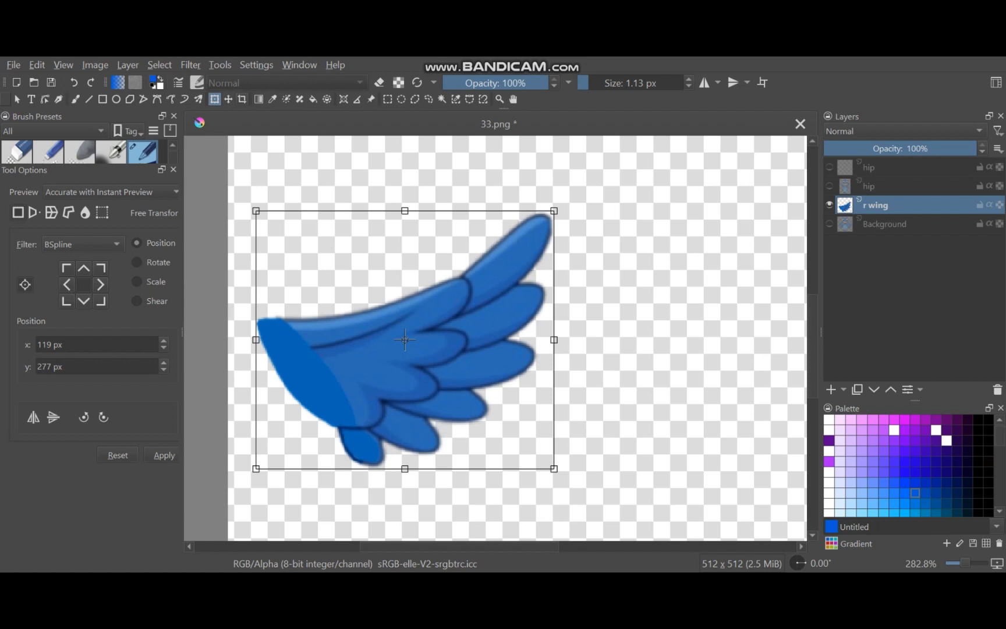
- Crop the image around the flipped wing to 245 x 188 px
key(c)
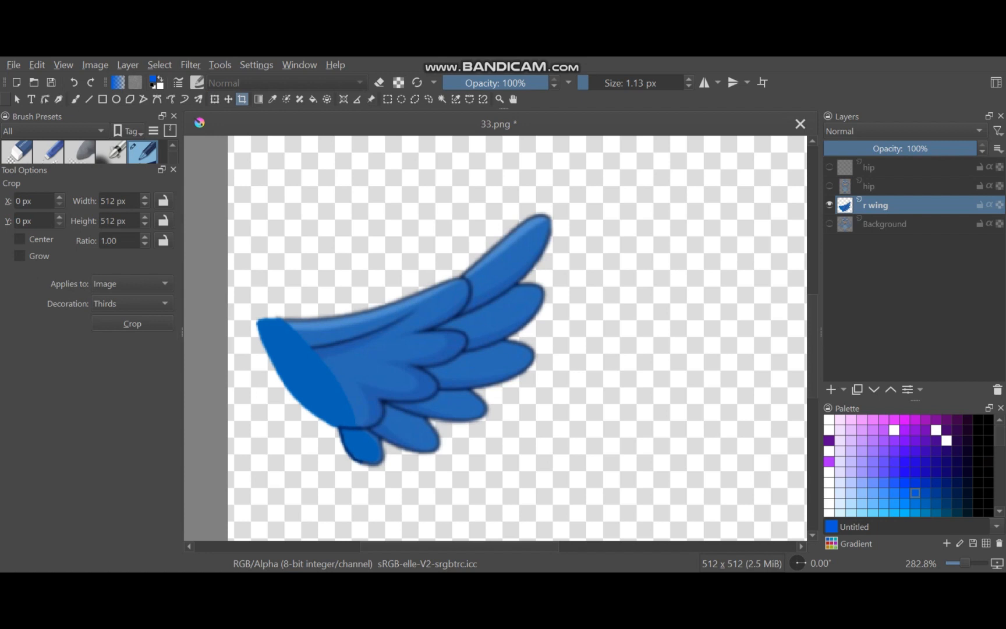
drag(244, 188, 607, 467)
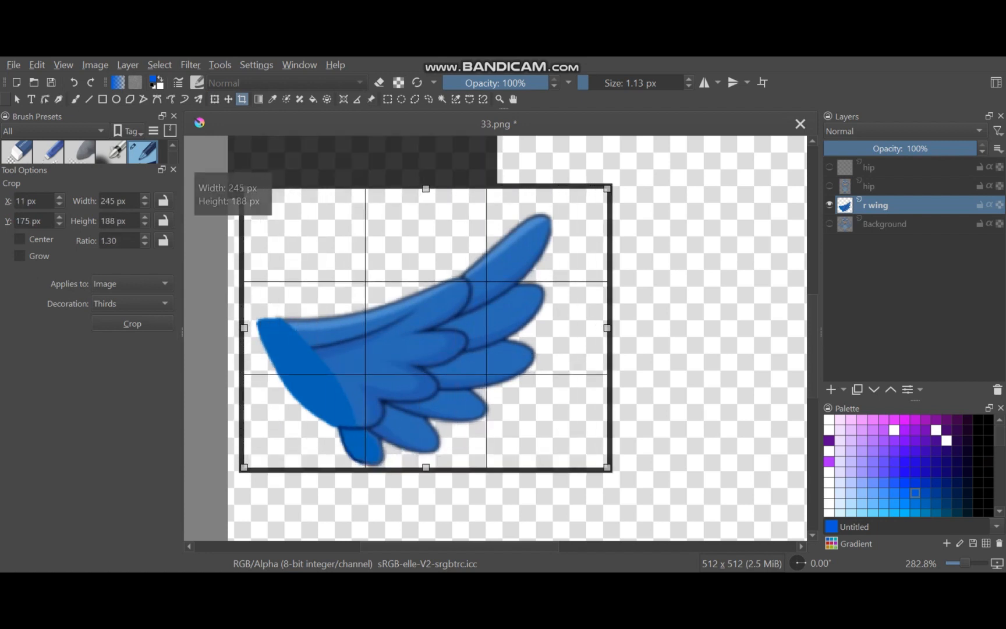
key(Return)
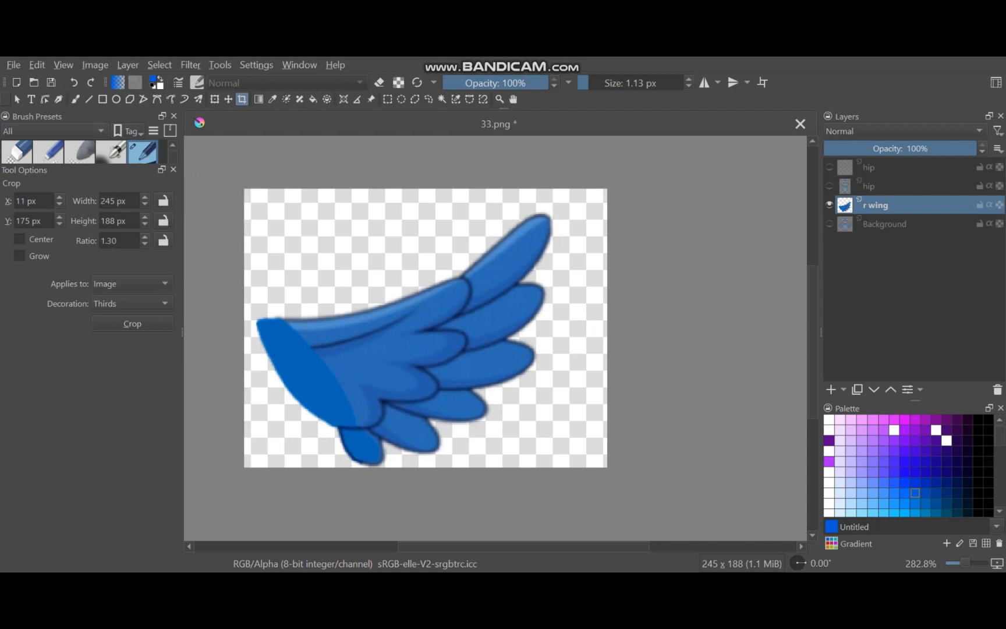
- Export the flipped wing to the props folder as a PNG named "l wing 2"
click(13, 65)
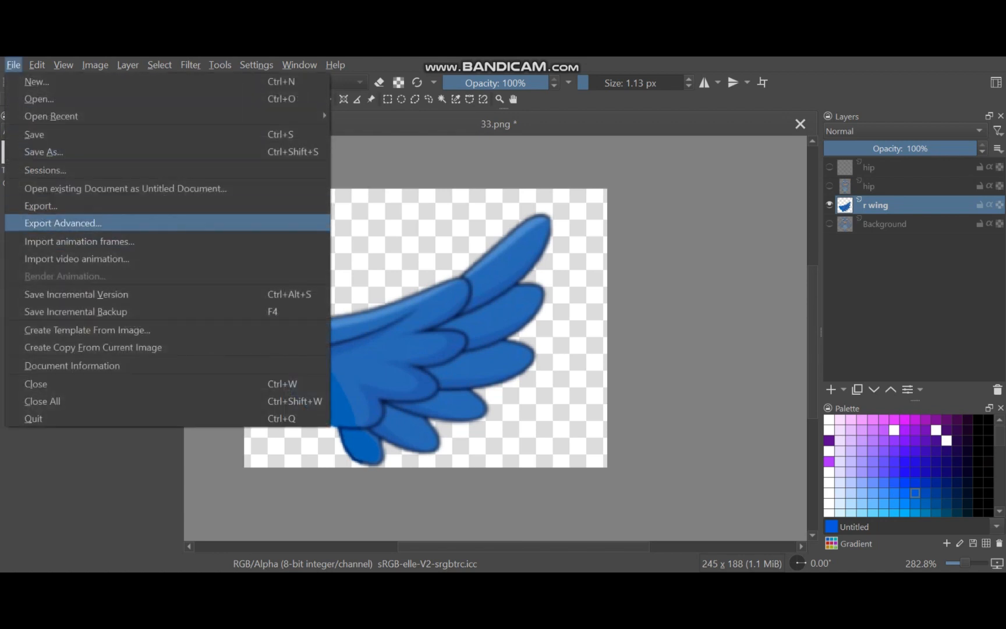
key(Return)
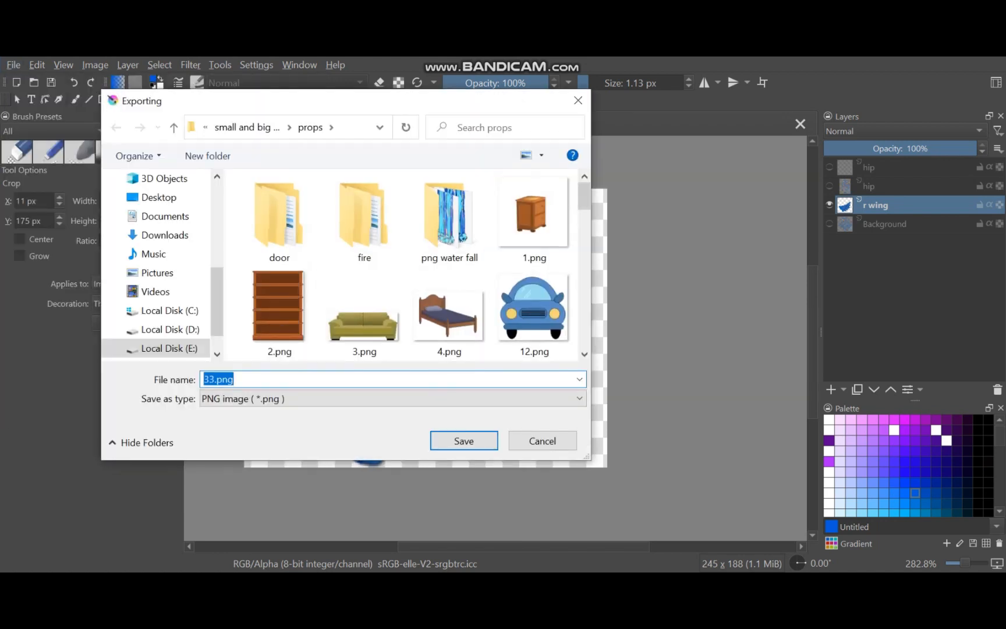
text(l w)
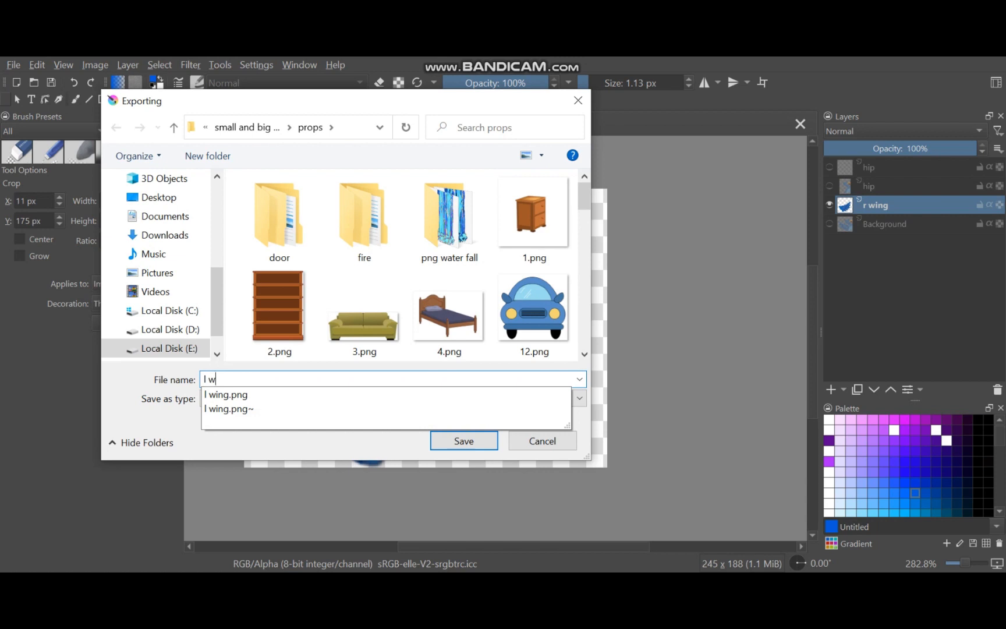
text(ing 2)
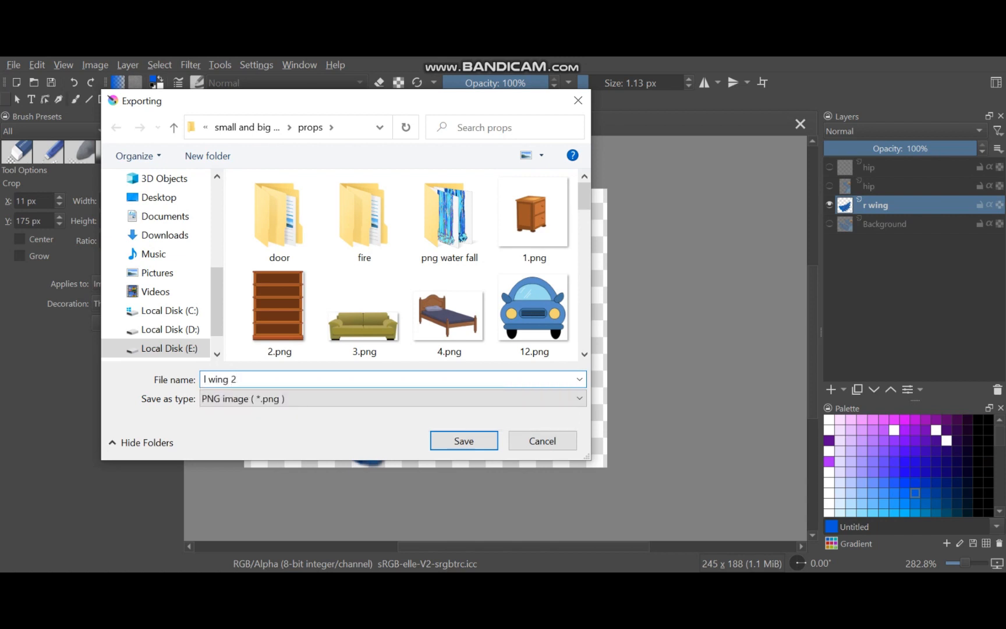
key(Return)
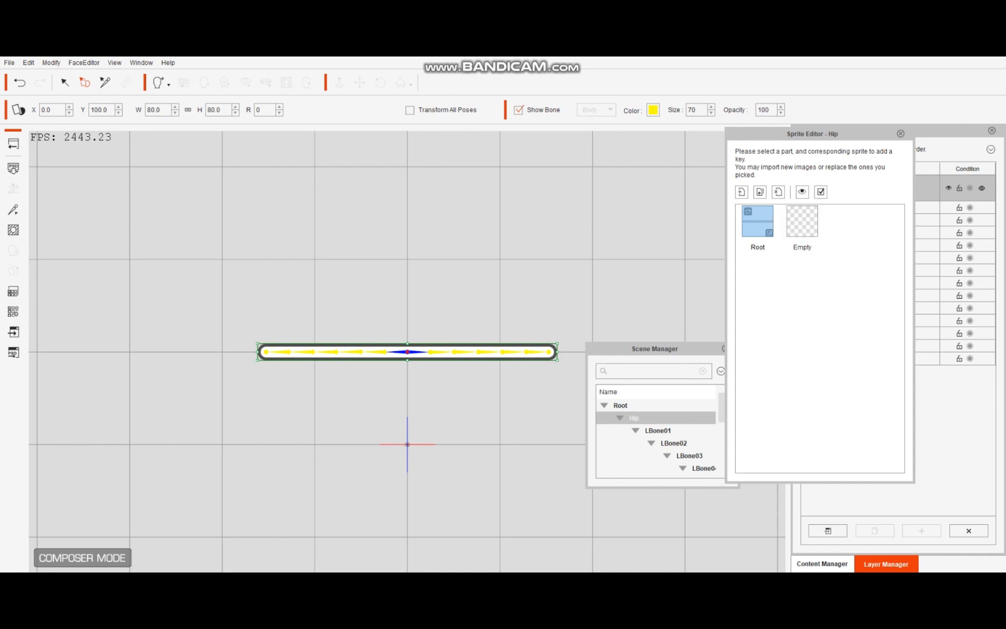
- Replace the current sprite of the Hip bone with hip.png from the props folder
click(901, 133)
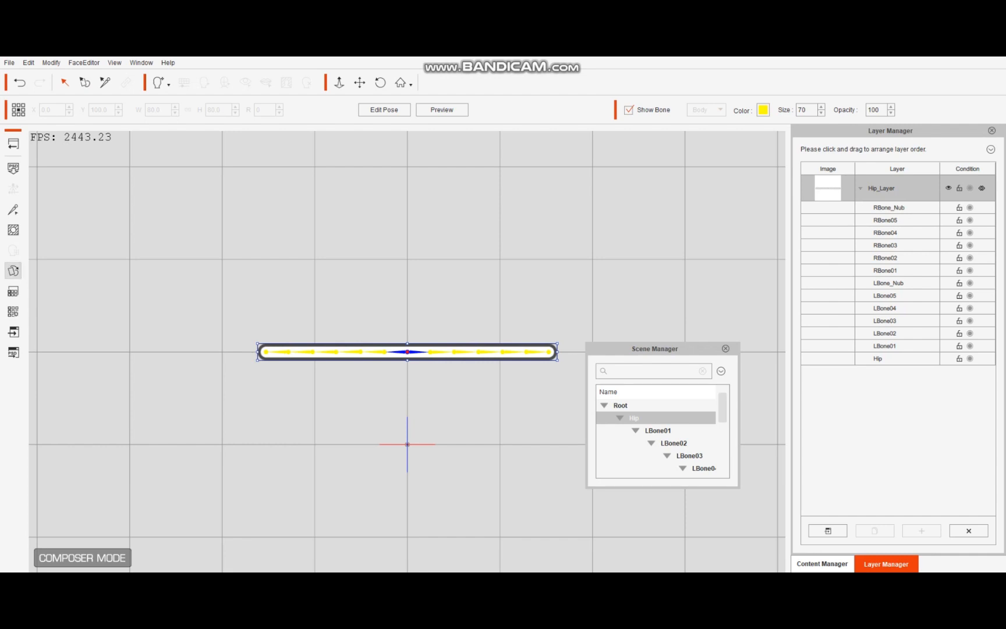
click(13, 270)
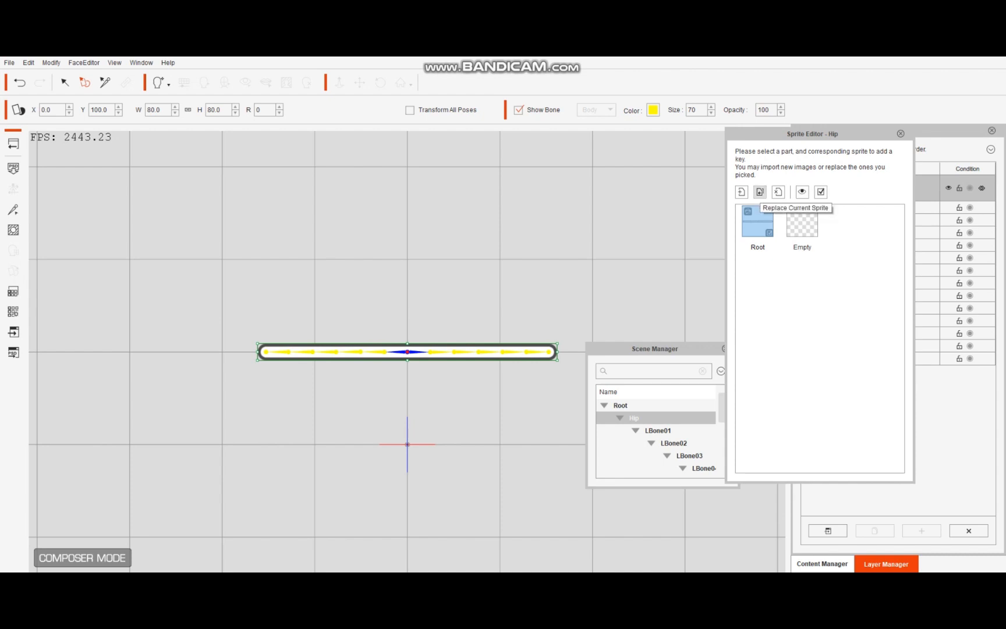
click(760, 192)
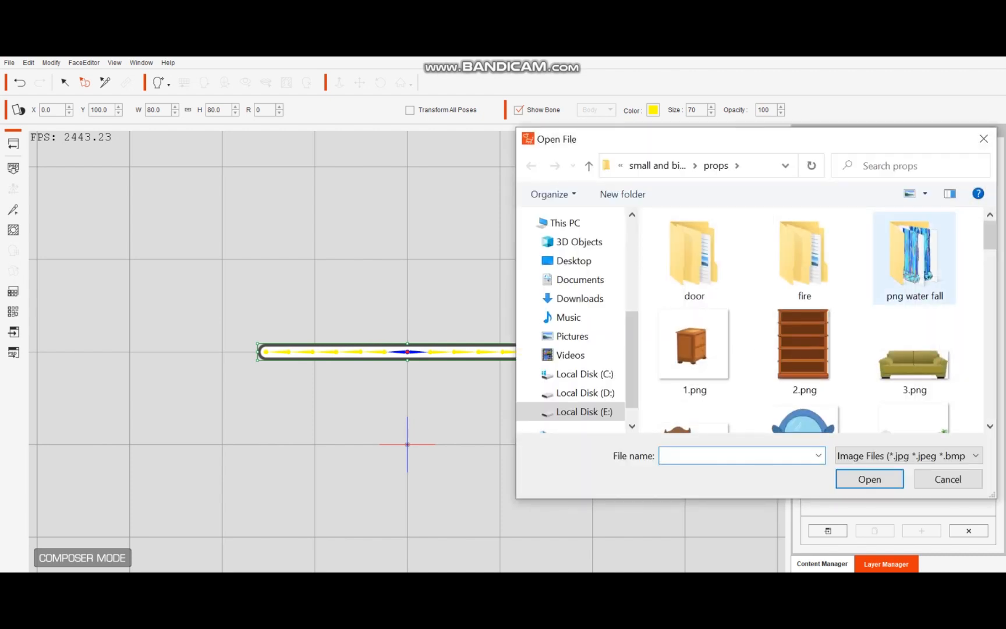
scroll(815, 320, down, 3)
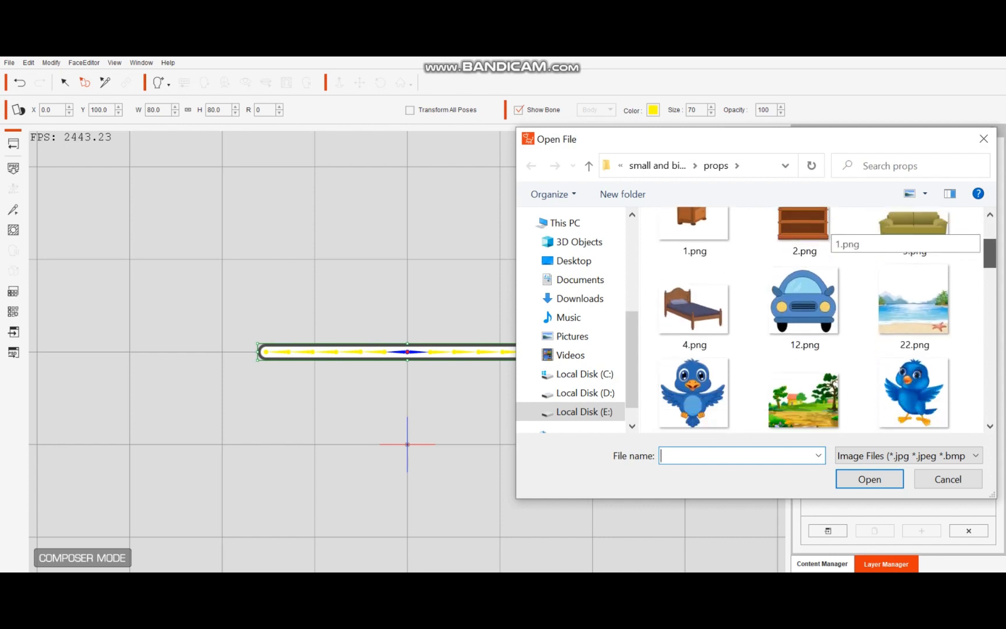
scroll(815, 320, down, 10)
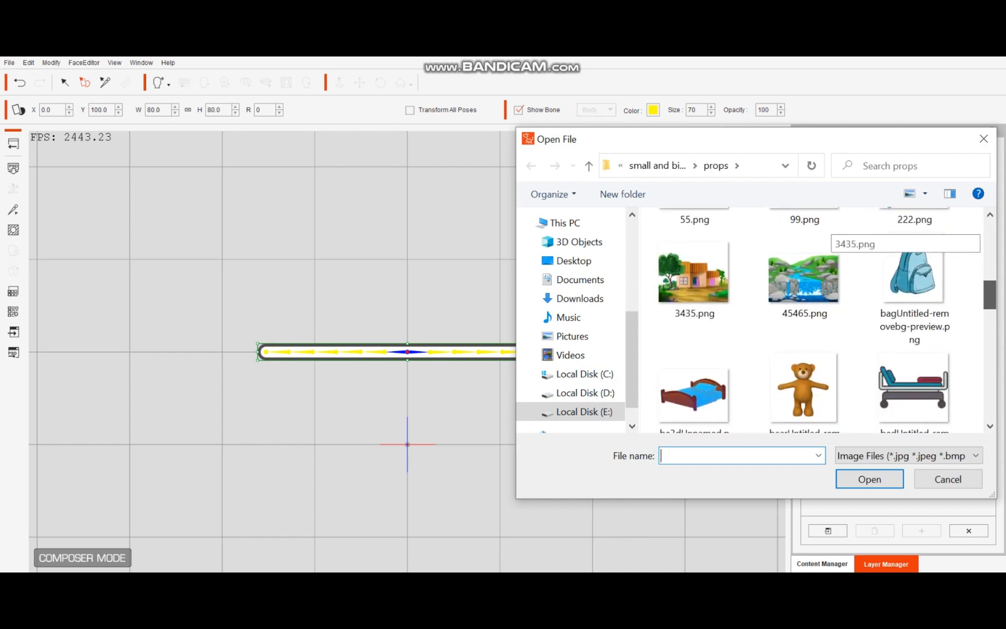
scroll(815, 320, down, 1)
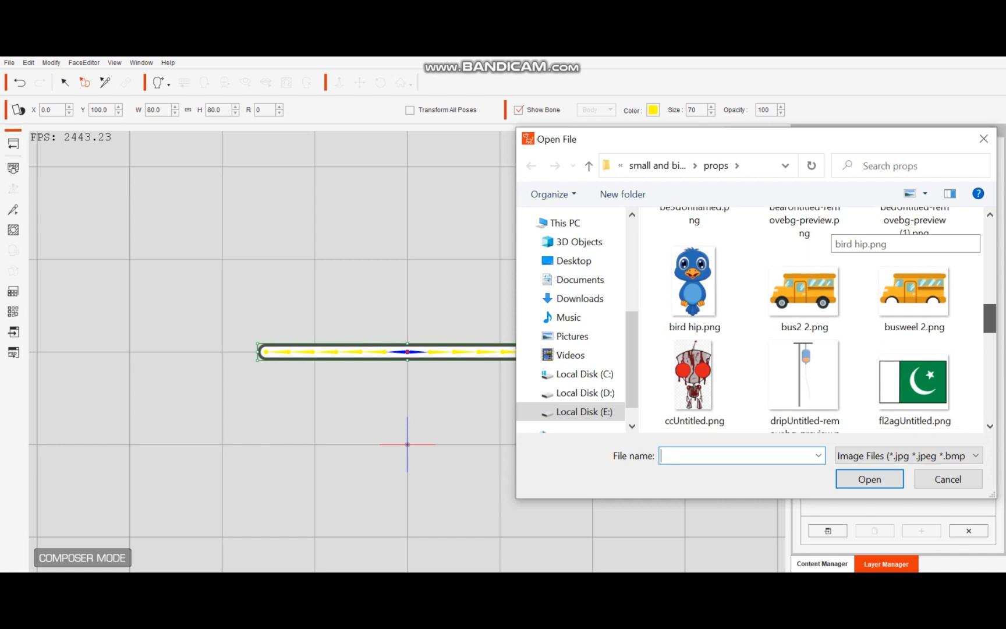
scroll(816, 321, down, 5)
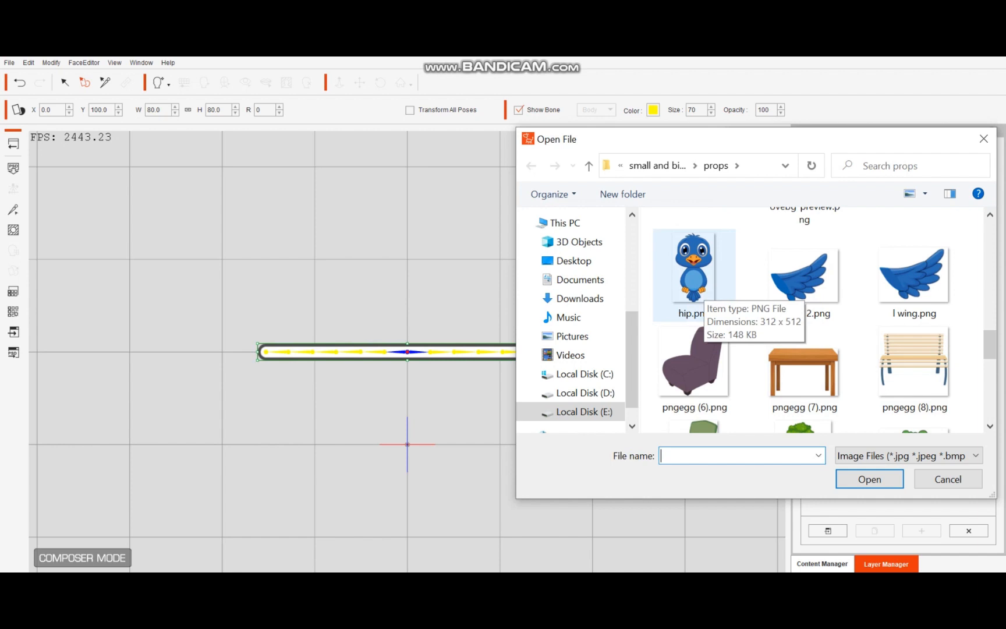
click(703, 287)
key(Return)
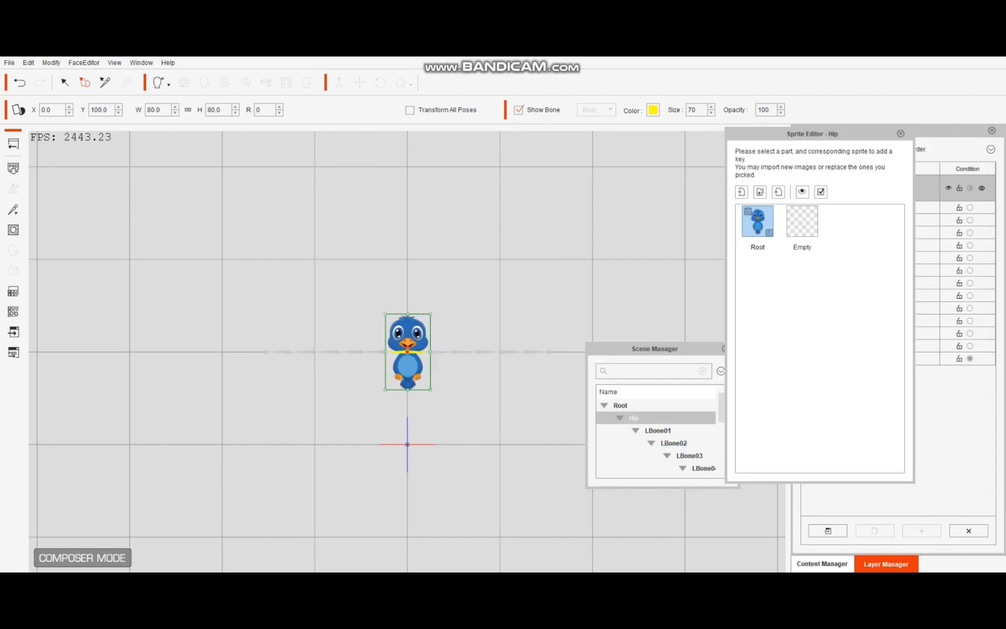
- Enlarge the hip sprite to about 256 in width and height and move it to about X 0.6, Y 114.7
drag(431, 314, 481, 230)
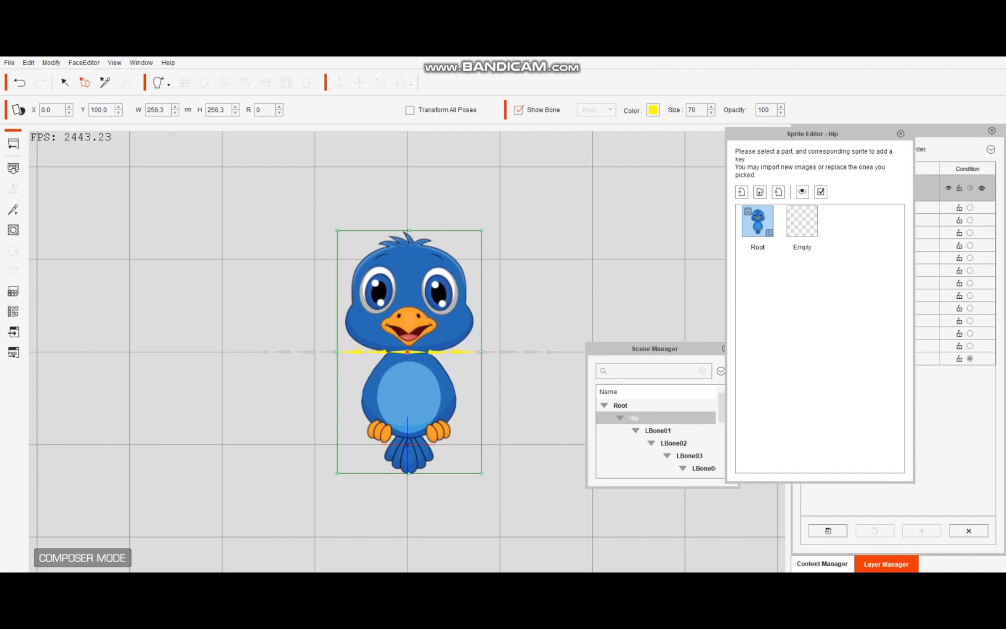
drag(408, 379, 409, 366)
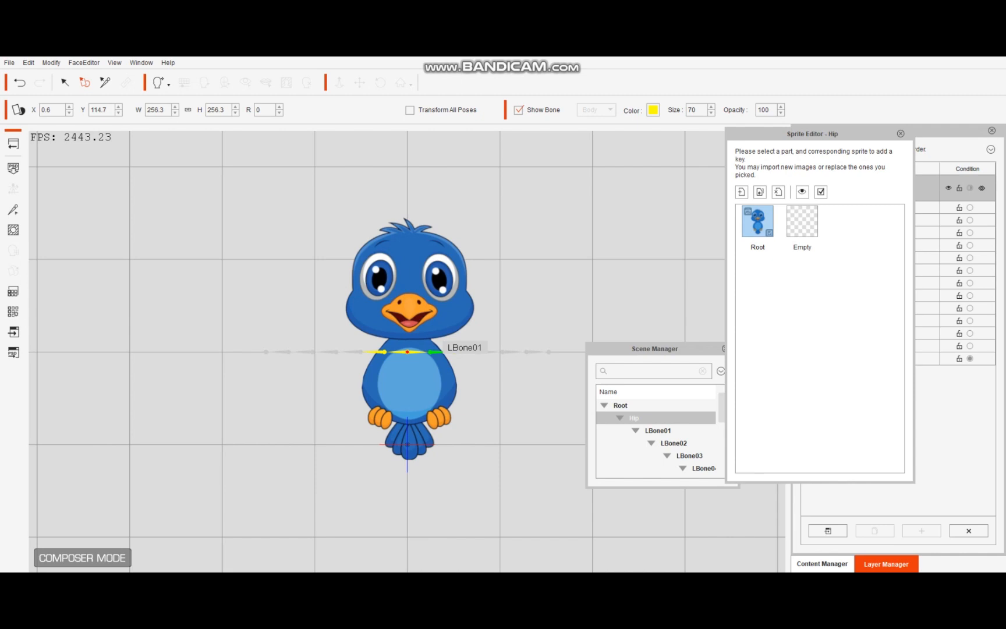
- Add "l wing.png" from the props folder as a new sprite on LBone01
click(435, 352)
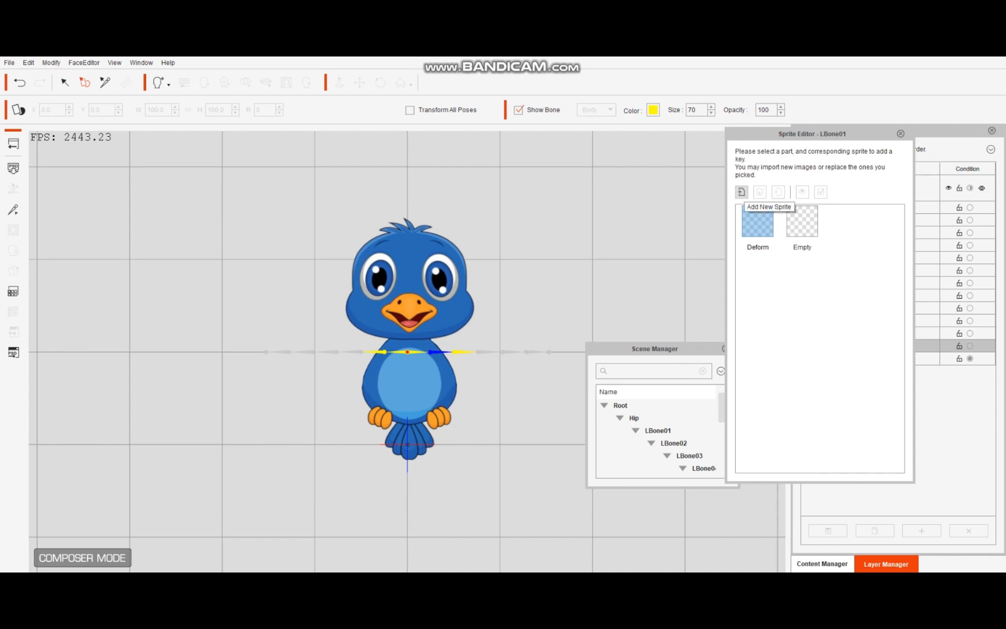
click(741, 191)
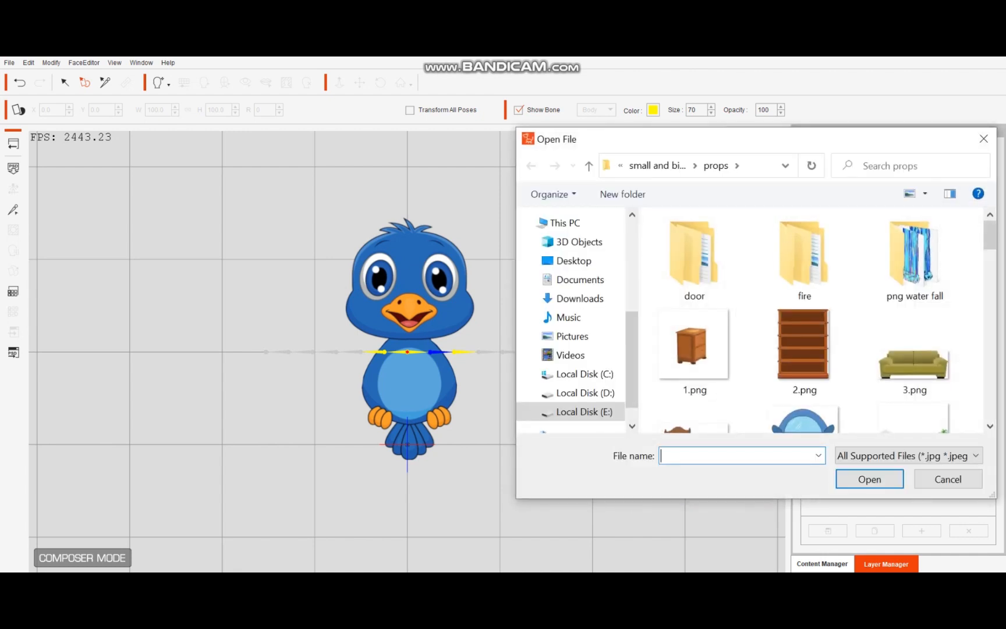
scroll(897, 232, down, 10)
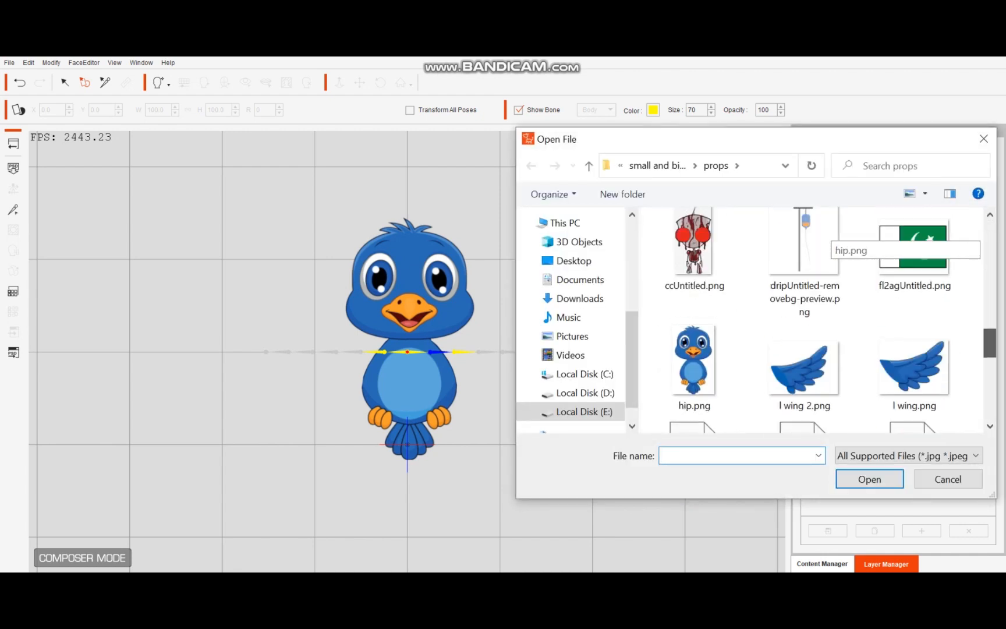
scroll(896, 244, down, 3)
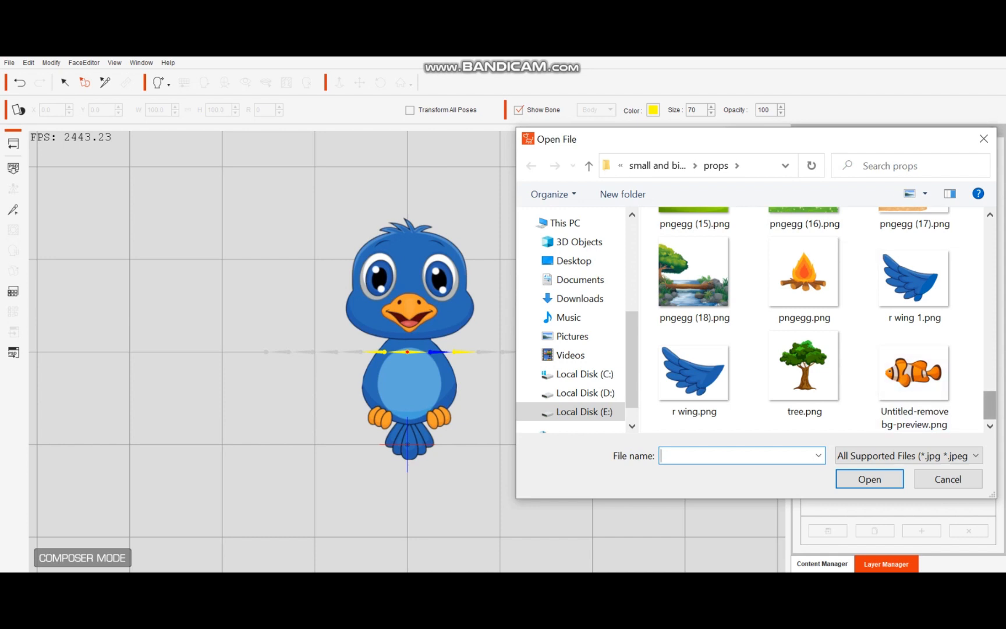
scroll(827, 320, up, 8)
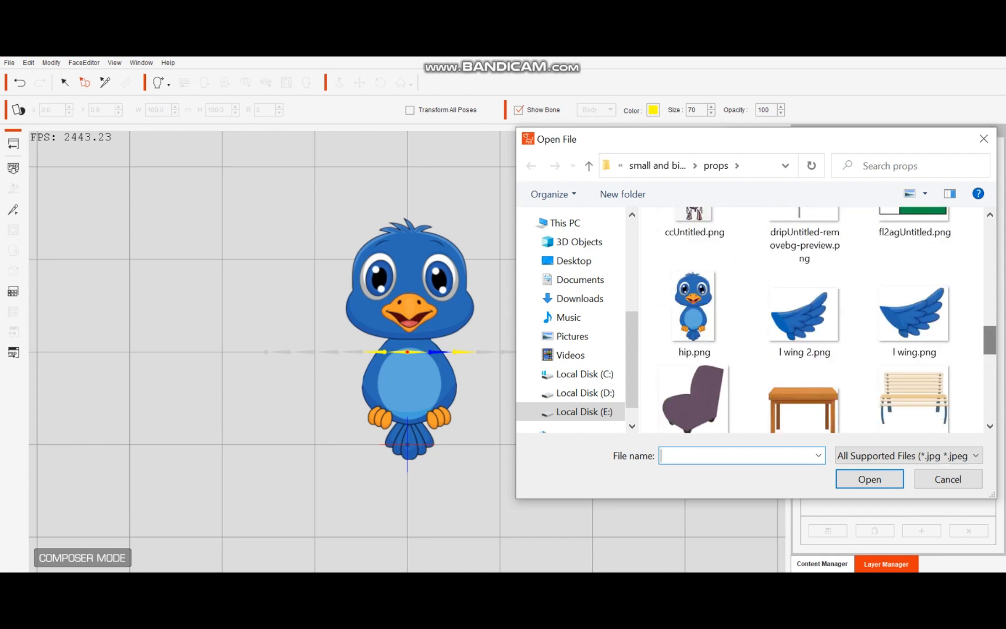
click(915, 315)
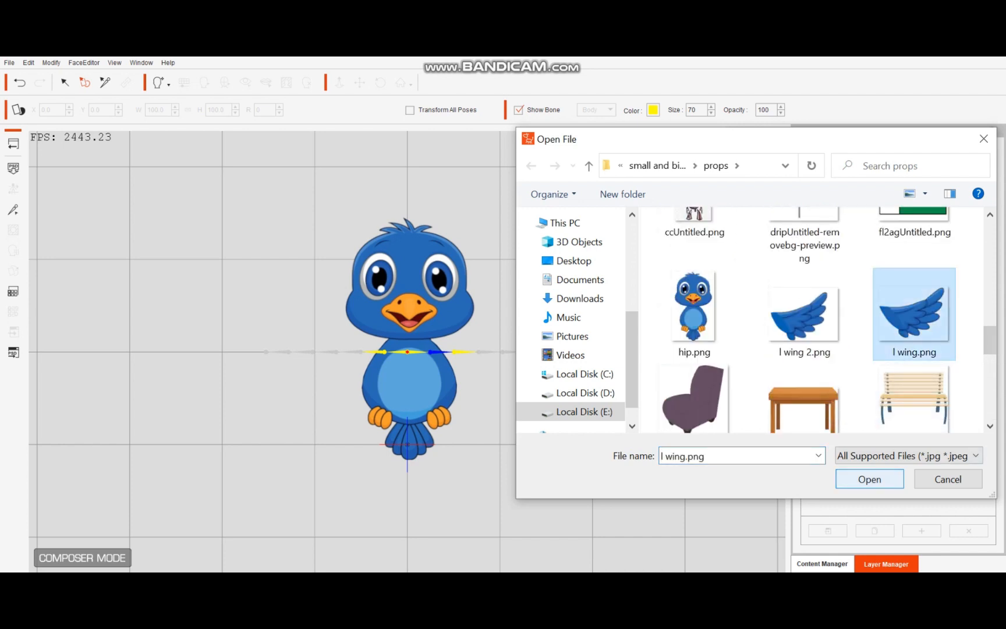
click(870, 479)
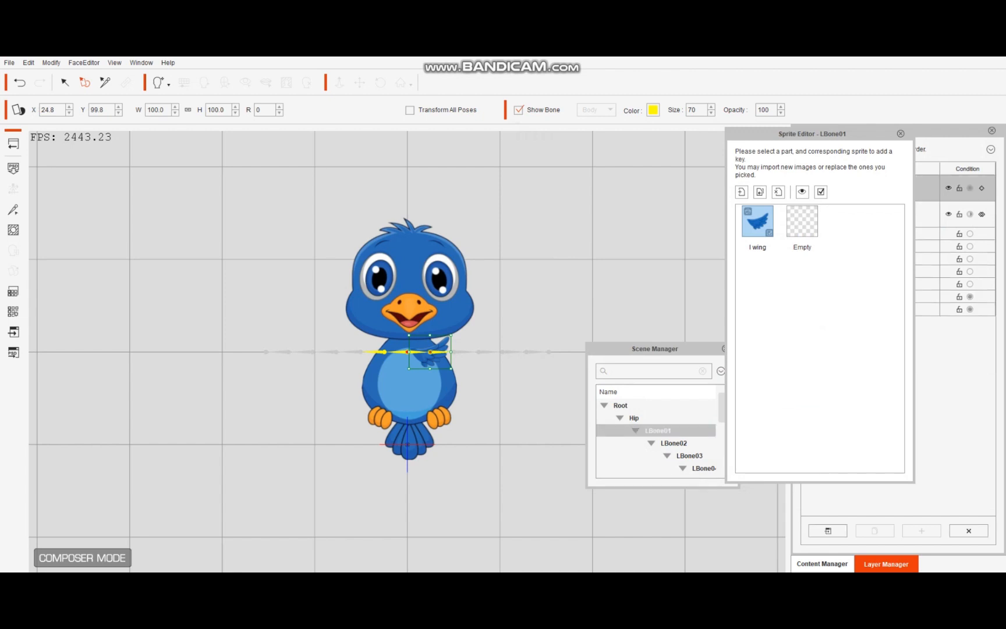
- Scale the left wing sprite to about 312 in width and height and place it beside the body at about X 76.3, Y 98.7
drag(430, 351, 470, 357)
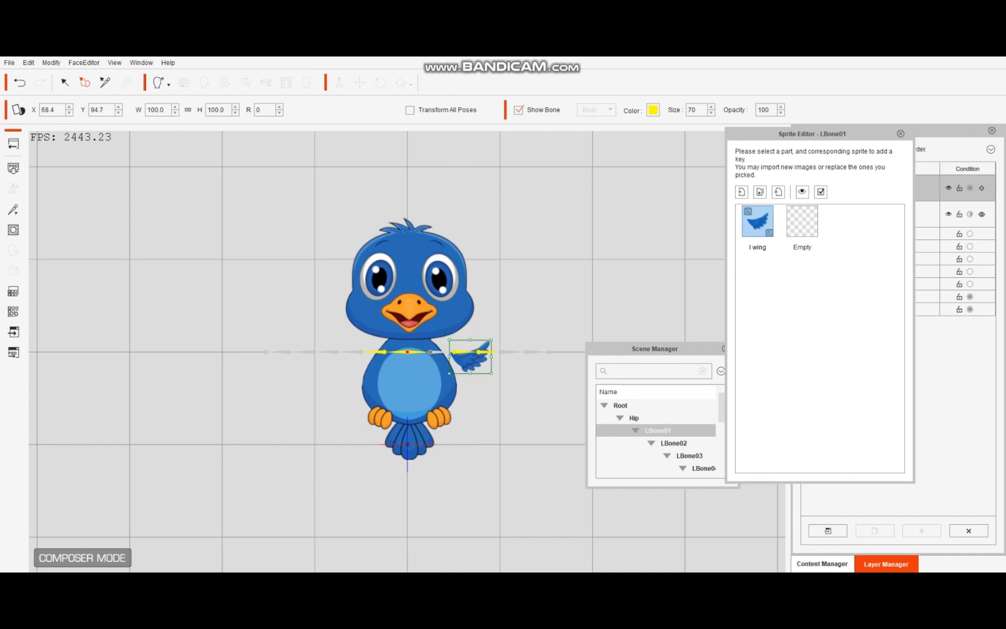
drag(491, 373, 541, 414)
mouse_move(470, 357)
mouse_down()
mouse_move(501, 354)
mouse_move(479, 352)
mouse_up()
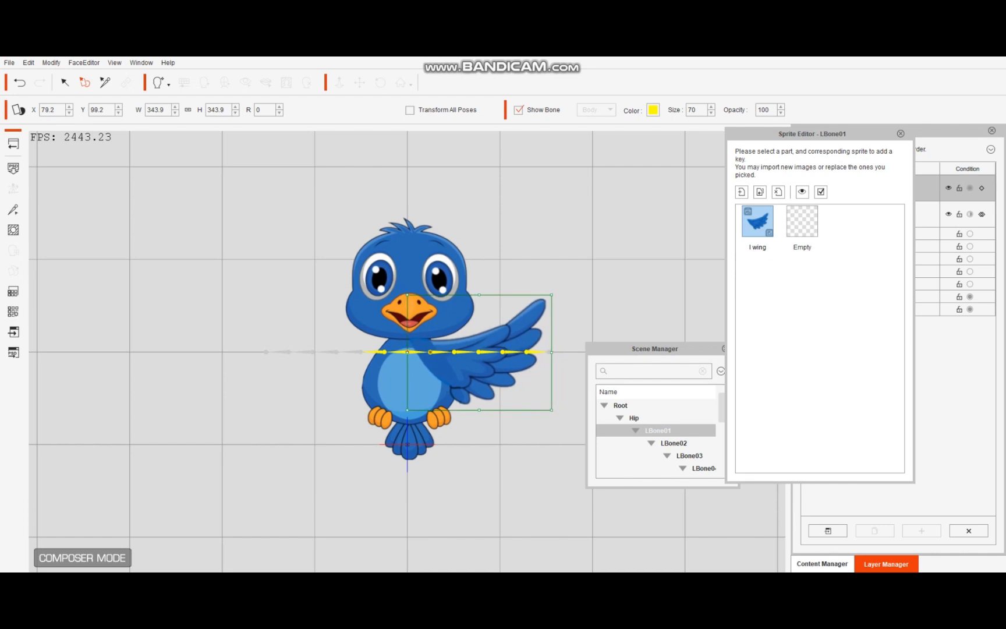
drag(552, 295, 546, 300)
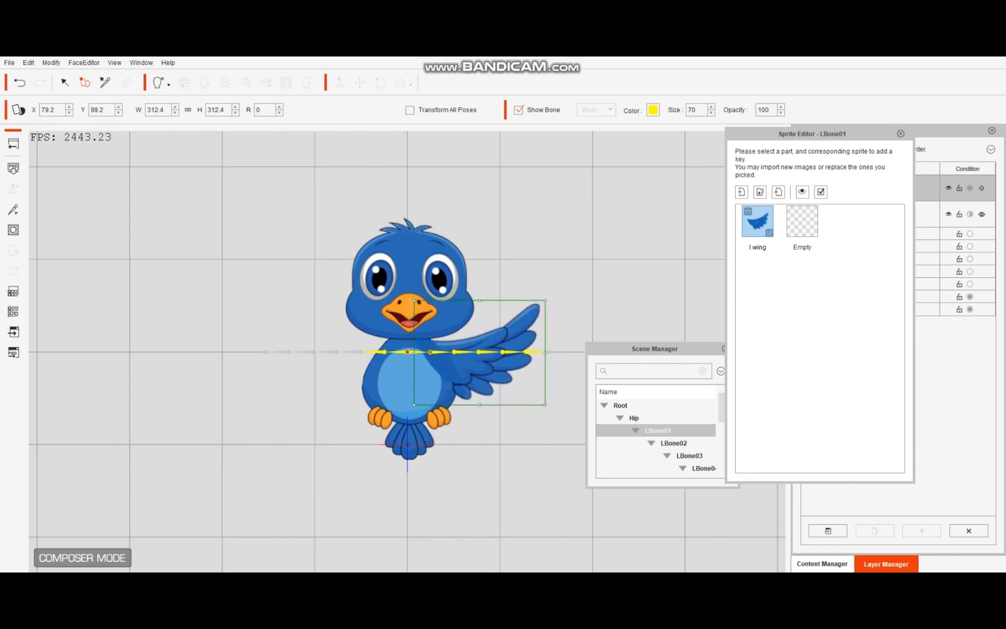
drag(480, 353, 478, 354)
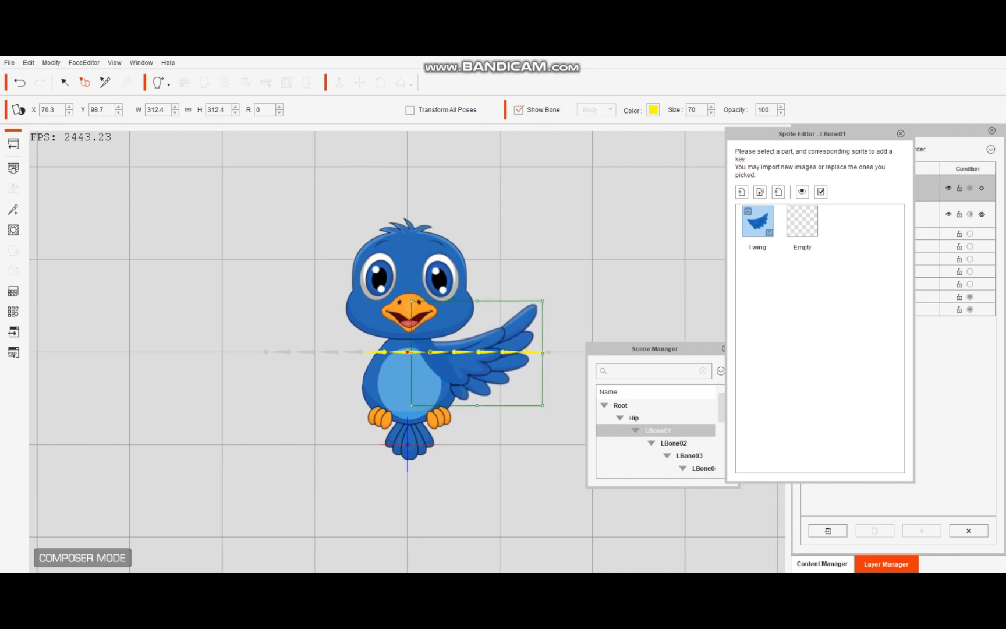
click(901, 134)
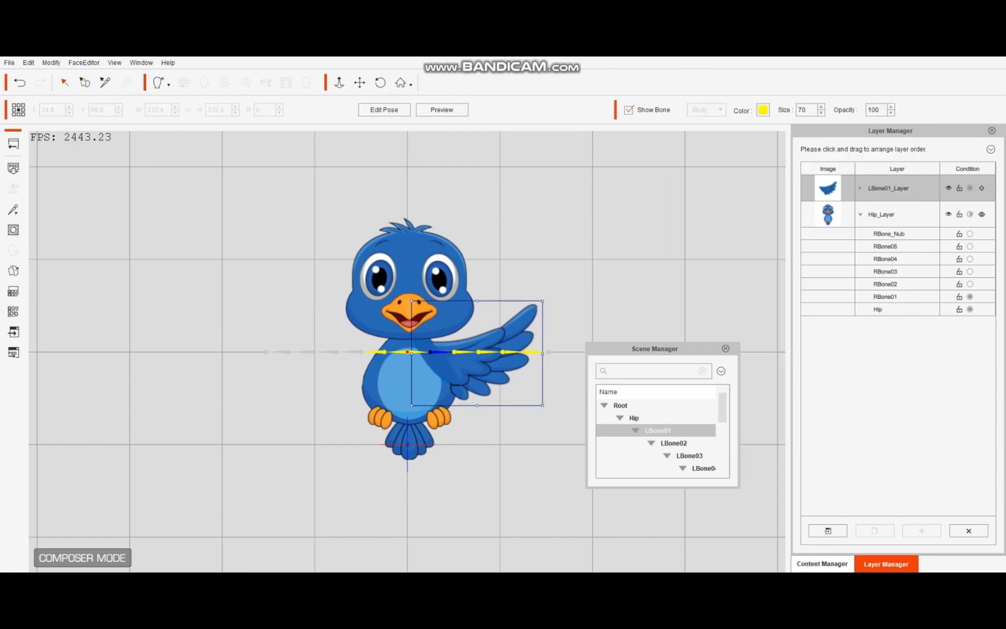
- Hide the Scene Manager and nudge the LBone01 wing sprite to about X 76.1, Y 99.5 against the body
click(360, 83)
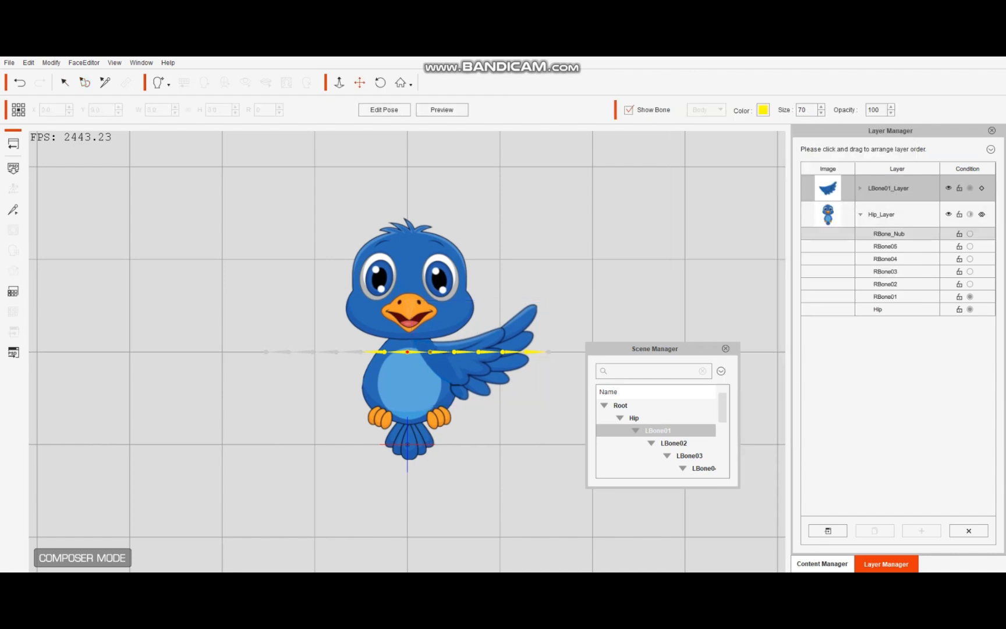
scroll(408, 352, up, 3)
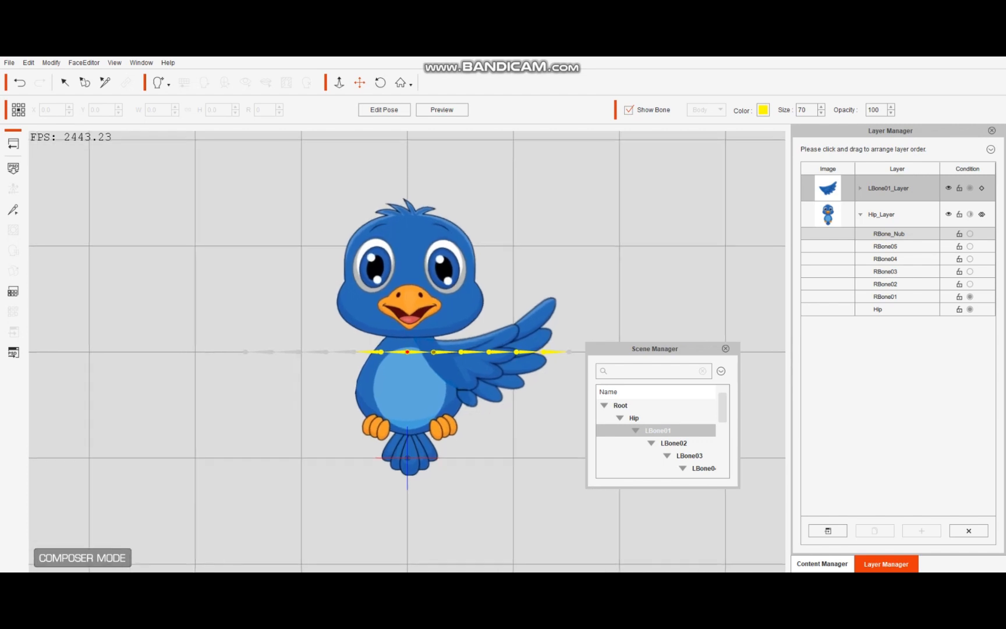
scroll(408, 351, up, 3)
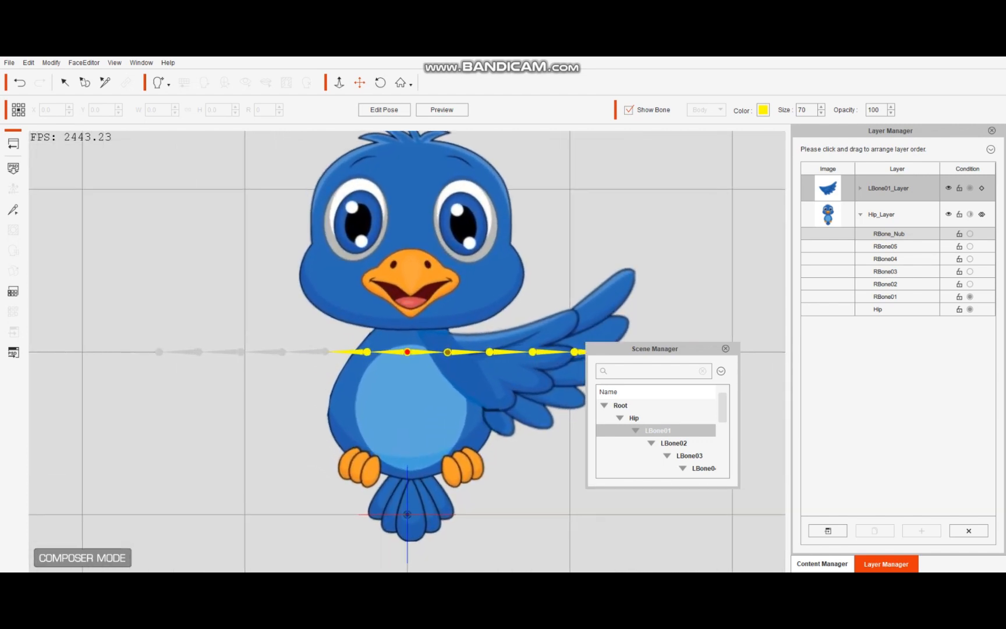
scroll(407, 352, up, 2)
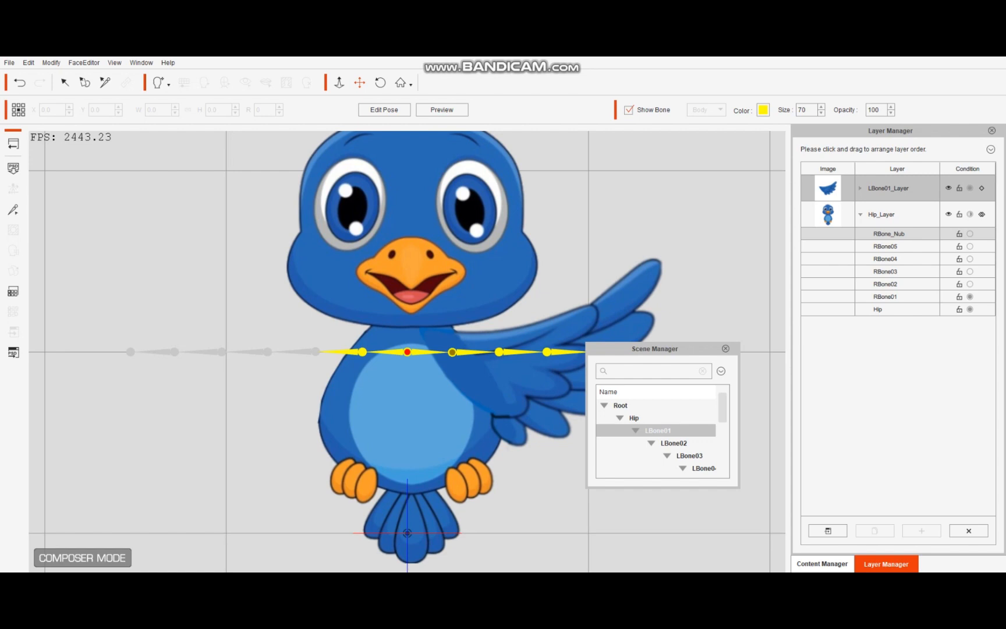
key(F5)
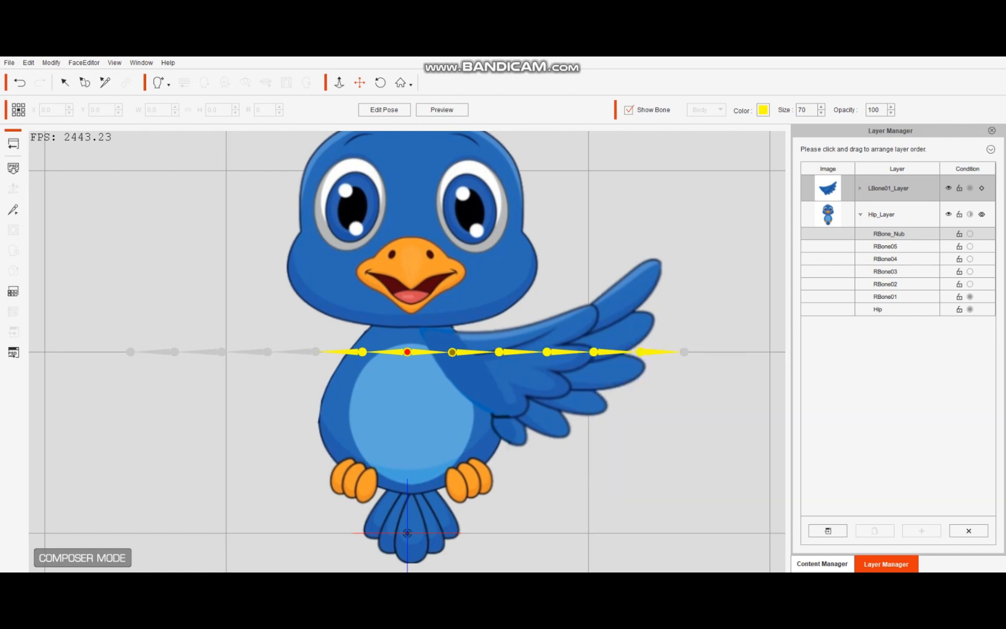
drag(407, 352, 409, 352)
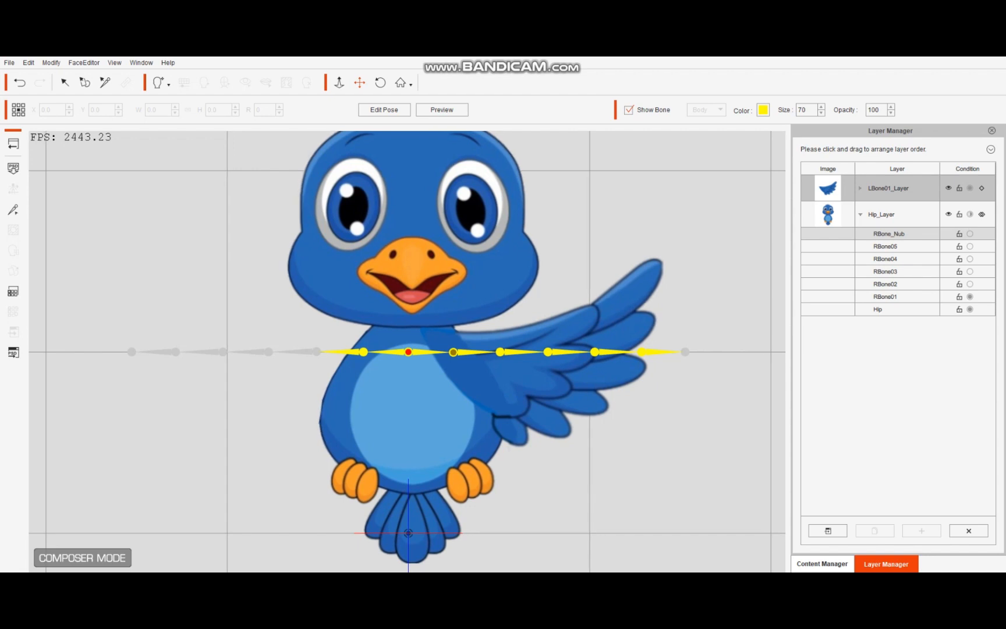
click(888, 189)
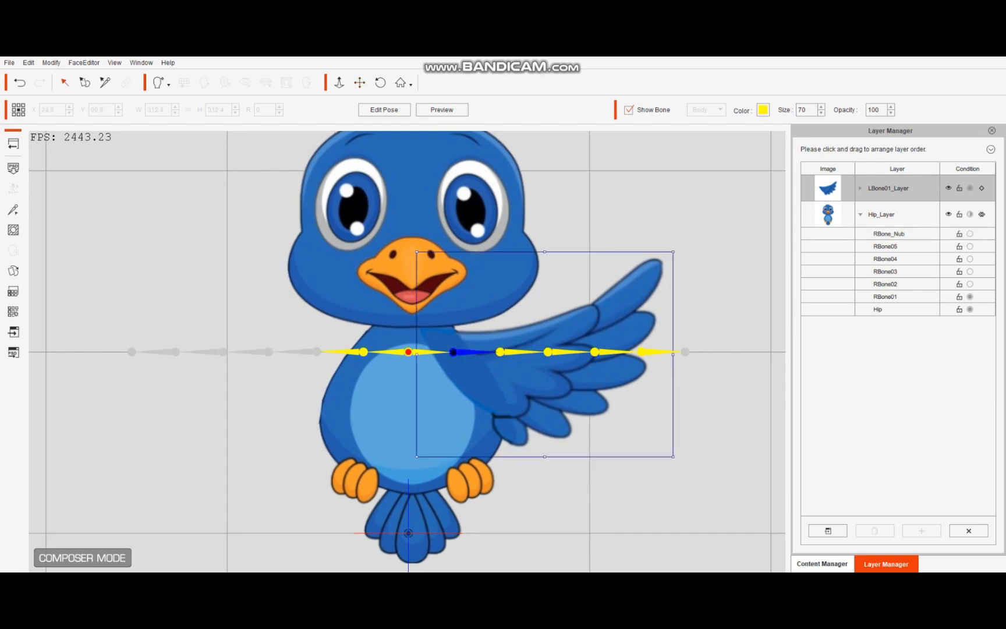
click(13, 270)
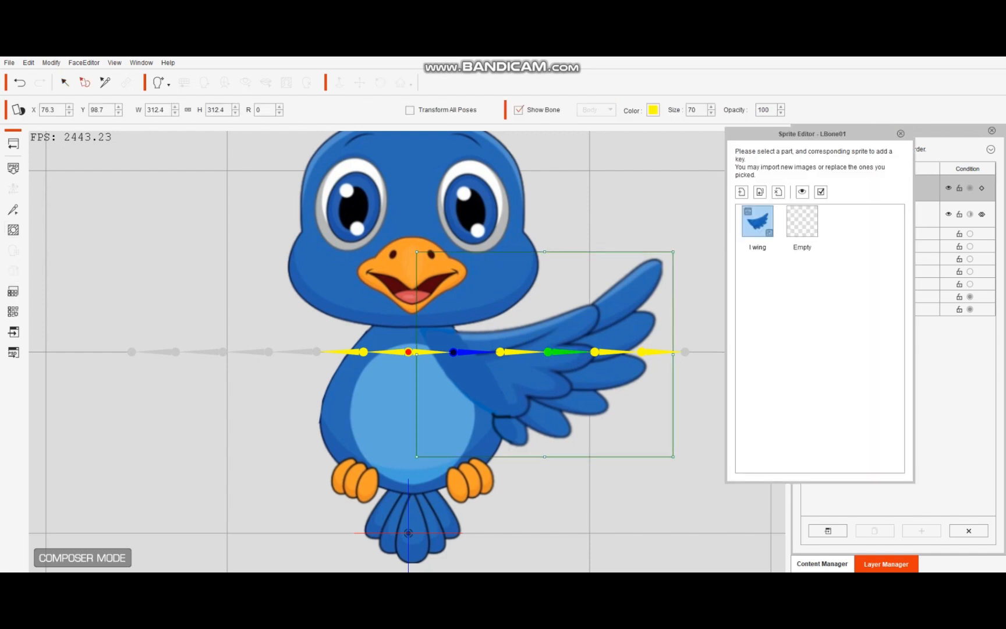
drag(524, 376, 526, 374)
drag(547, 354, 545, 353)
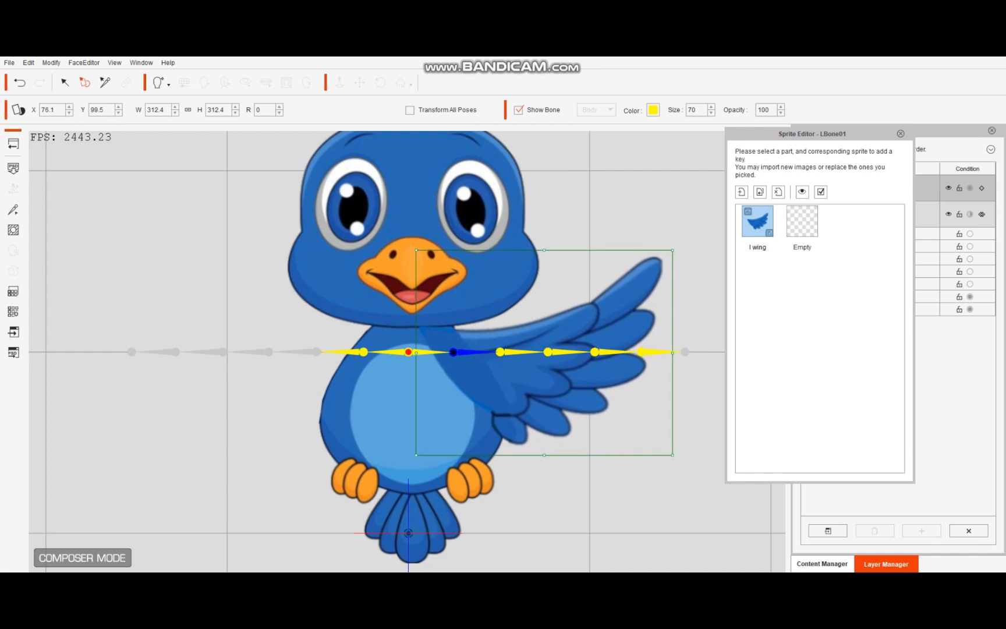
- Add "r wing.png" from the props folder as a new sprite on RBone01
click(343, 351)
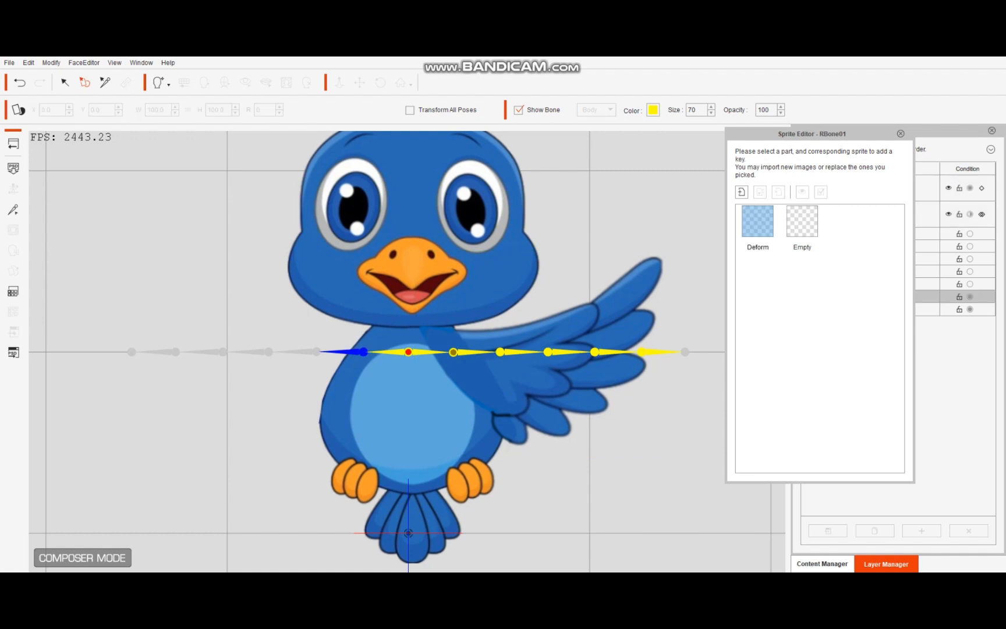
click(742, 191)
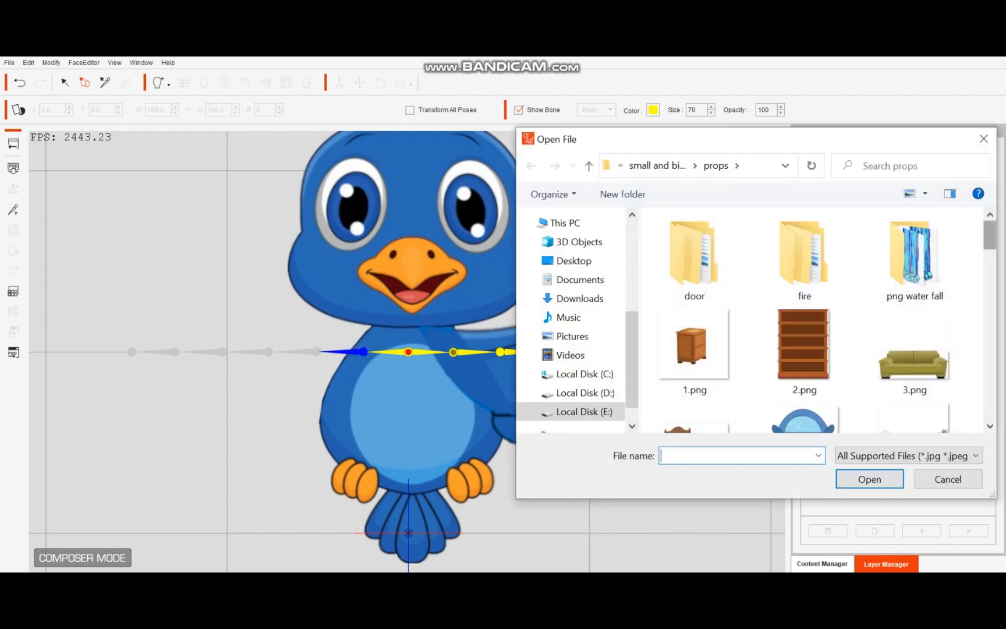
scroll(816, 320, down, 10)
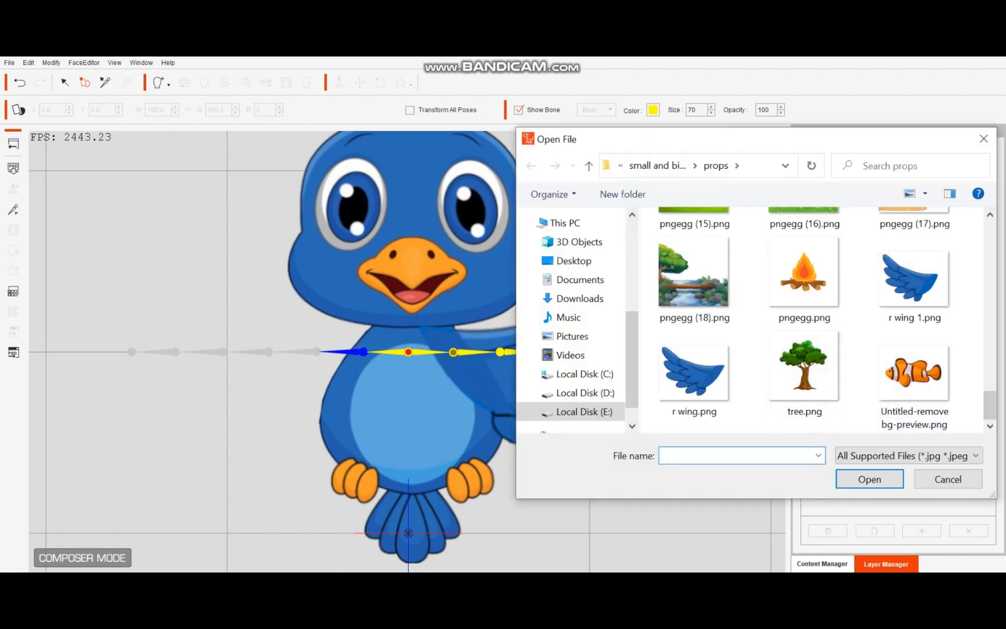
click(694, 373)
click(870, 479)
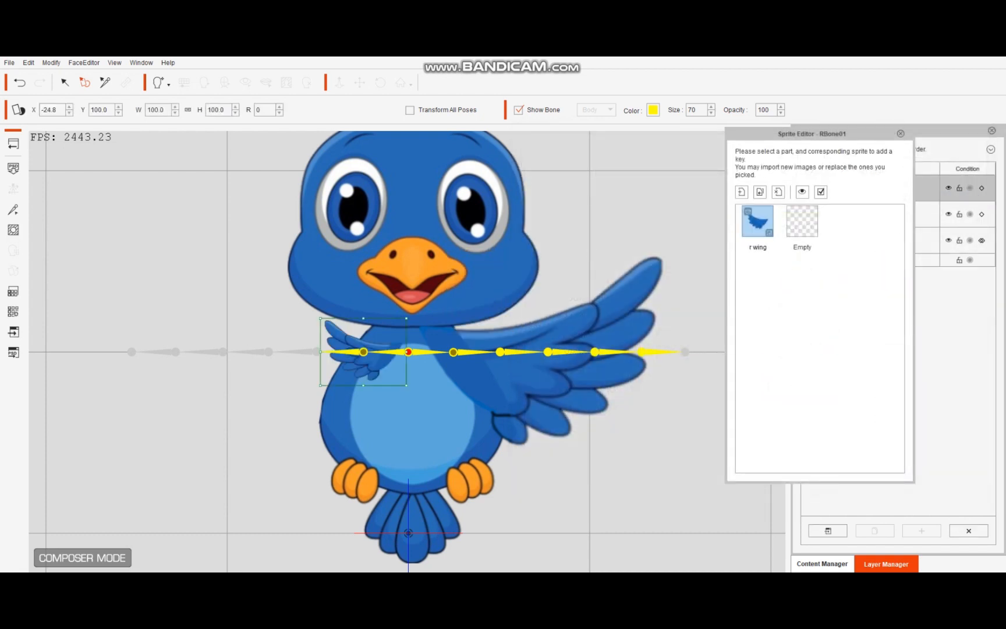
- Scale the RBone01 wing sprite to about 288.8 in width and height and place it against the body at about X -66.2, Y 98.8
drag(320, 352, 246, 351)
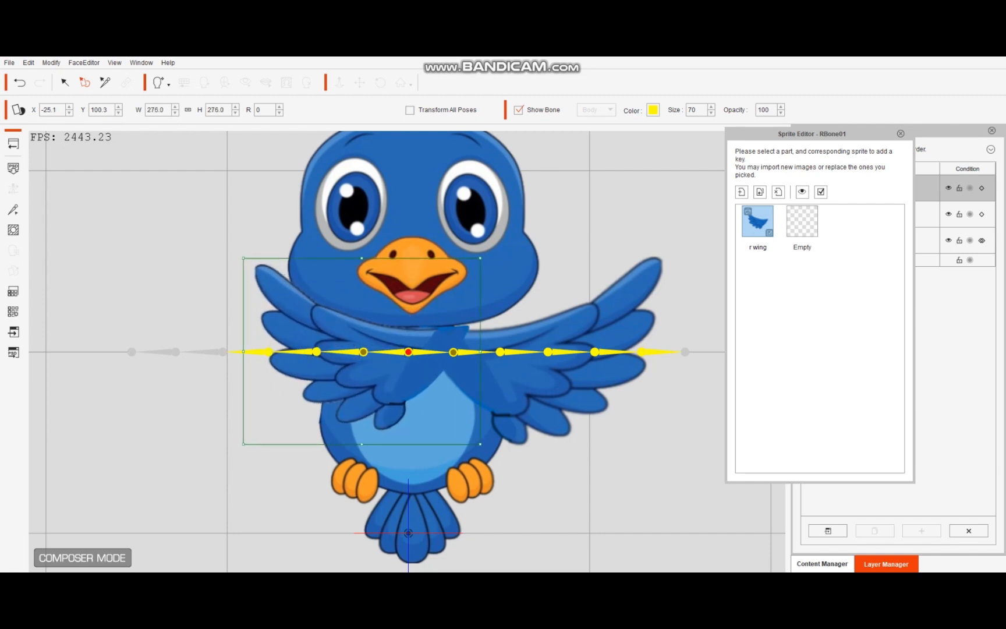
drag(315, 361, 241, 363)
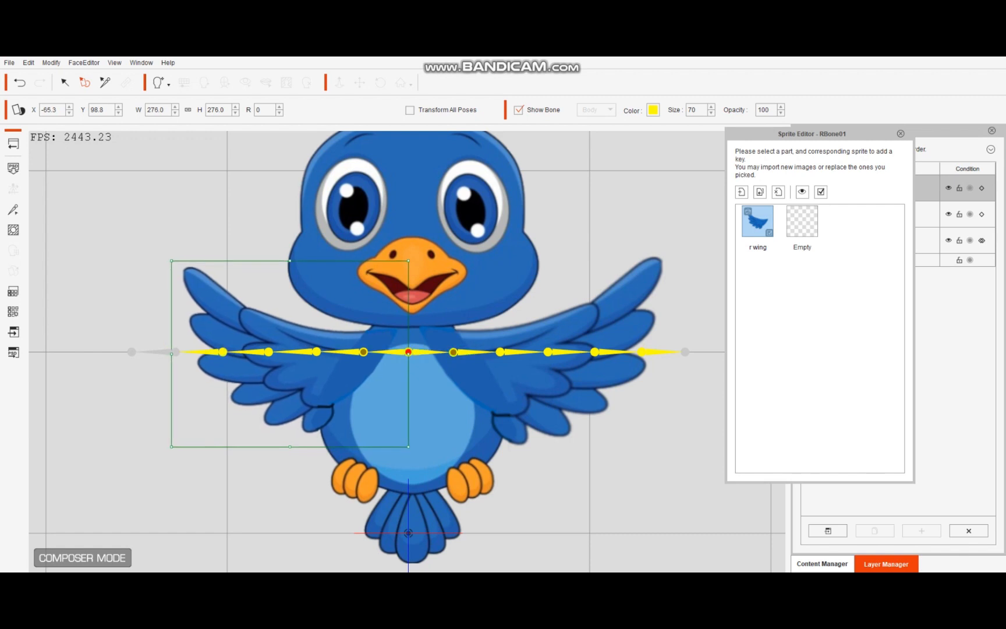
drag(171, 260, 165, 256)
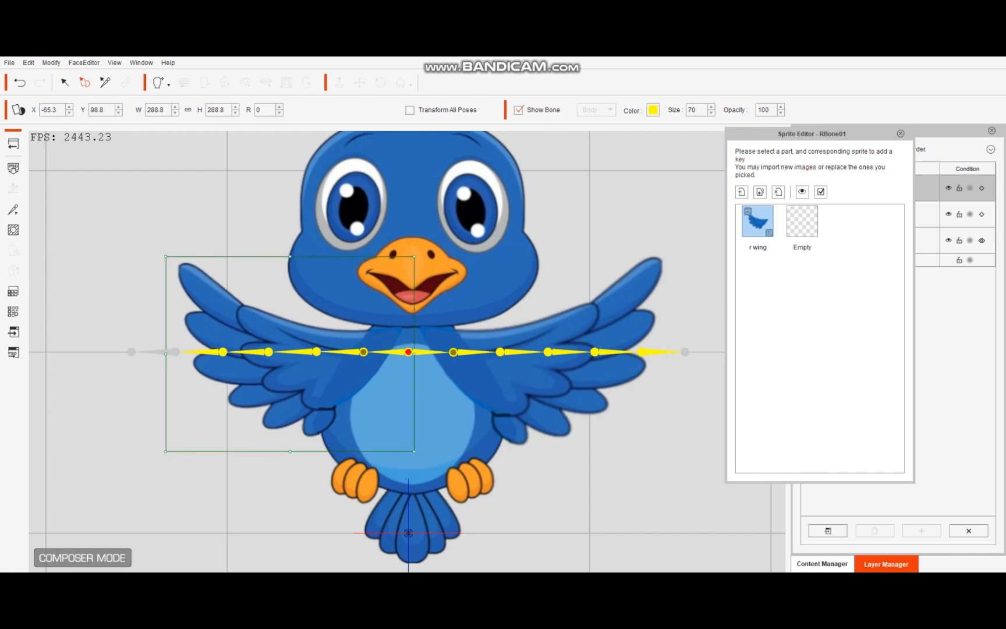
mouse_move(239, 365)
mouse_down()
mouse_move(225, 365)
mouse_move(237, 365)
mouse_up()
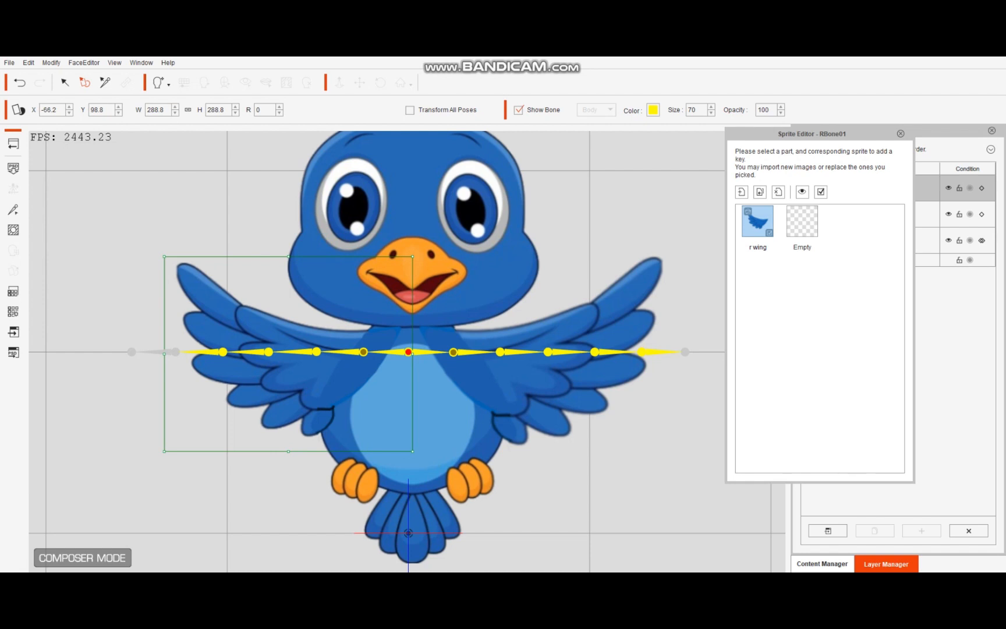
click(901, 134)
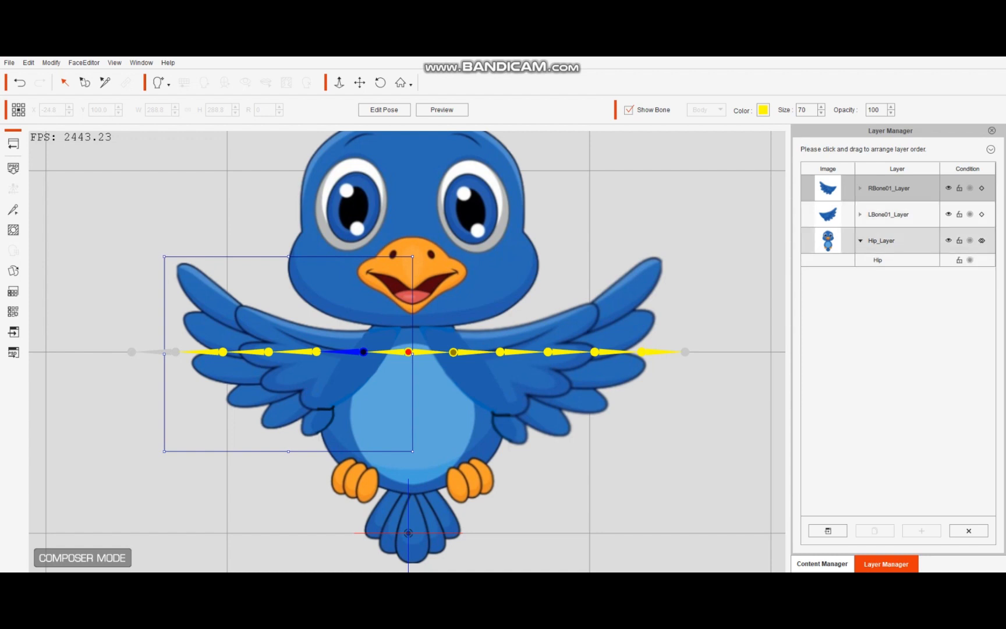
- Move Hip_Layer above both wing layers in the layer order so the body covers the wing roots
click(881, 241)
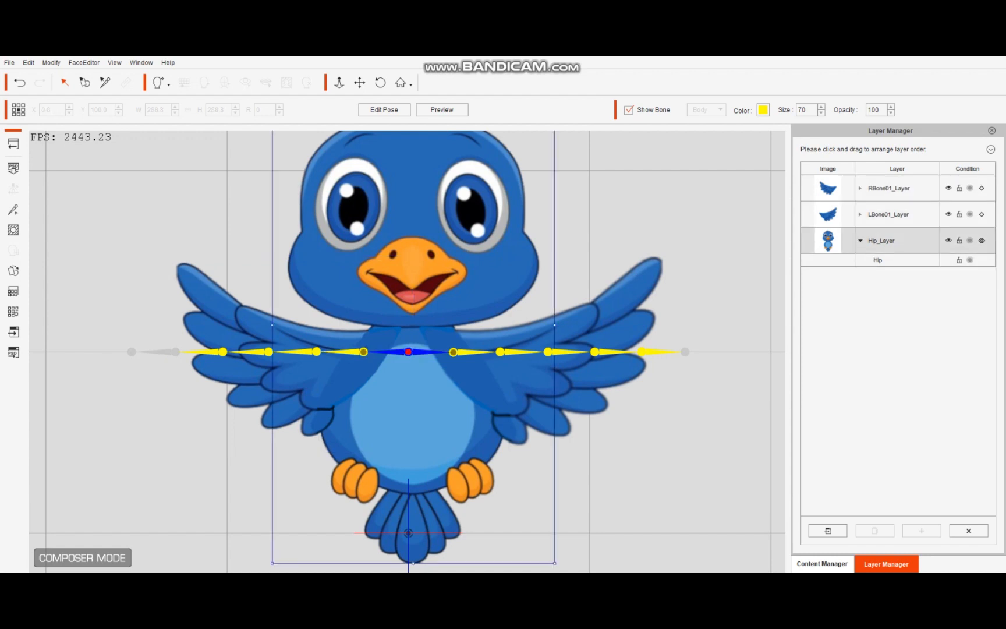
drag(881, 241, 881, 187)
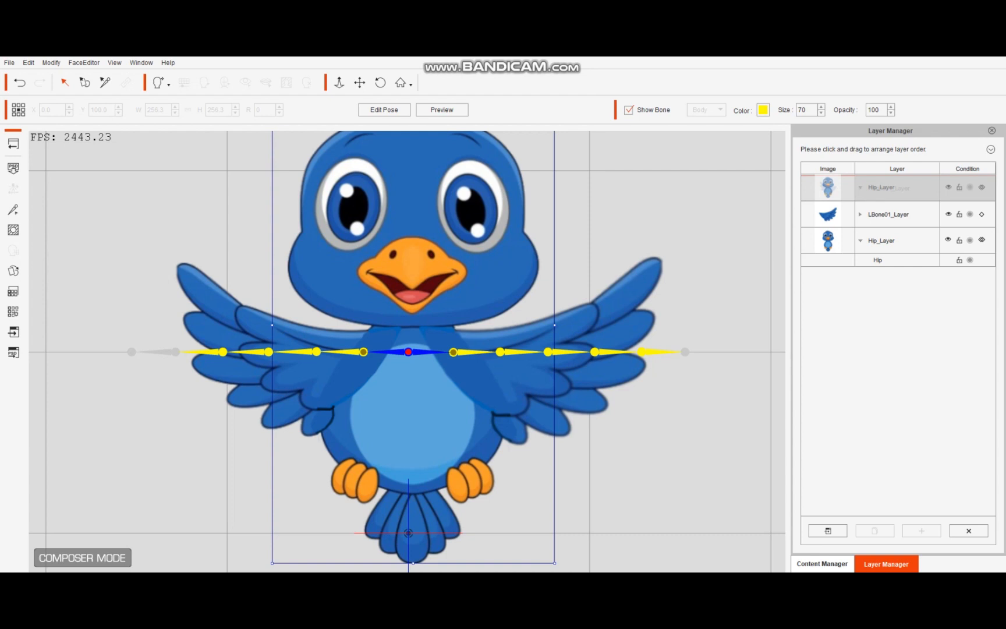
drag(881, 187, 881, 188)
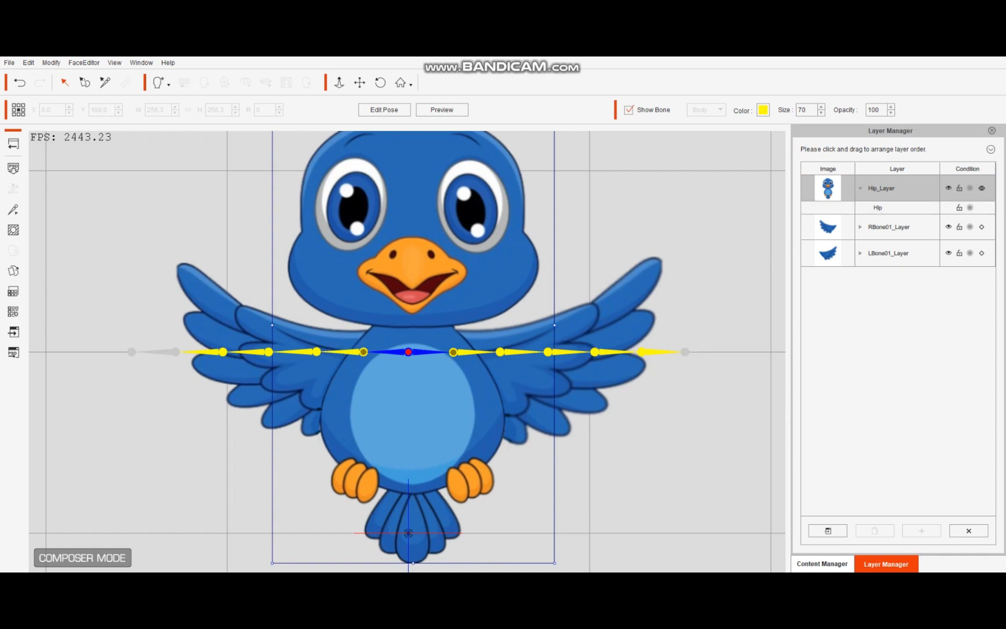
drag(881, 187, 881, 256)
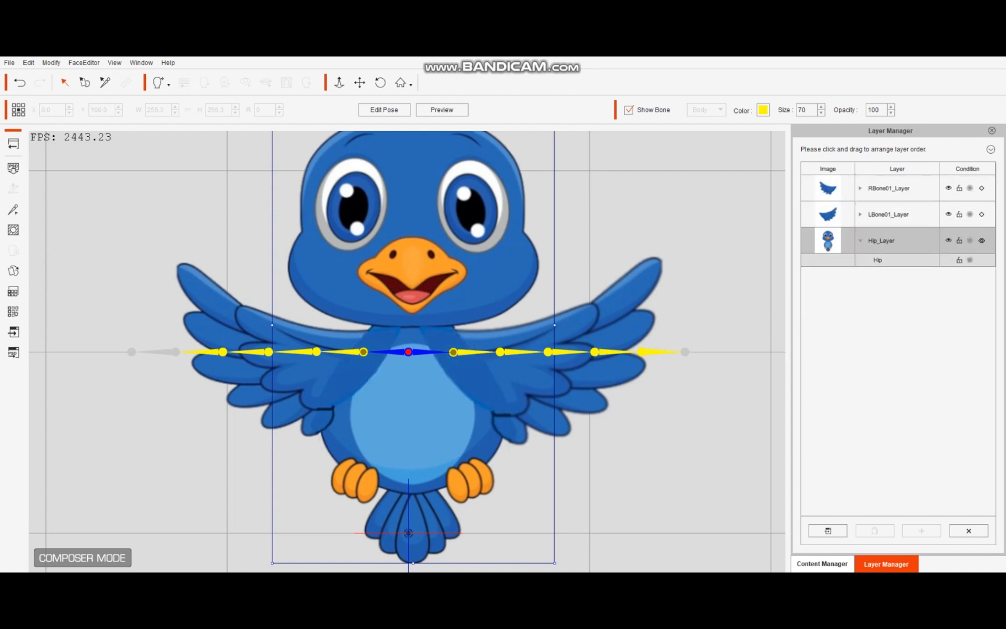
drag(881, 240, 881, 185)
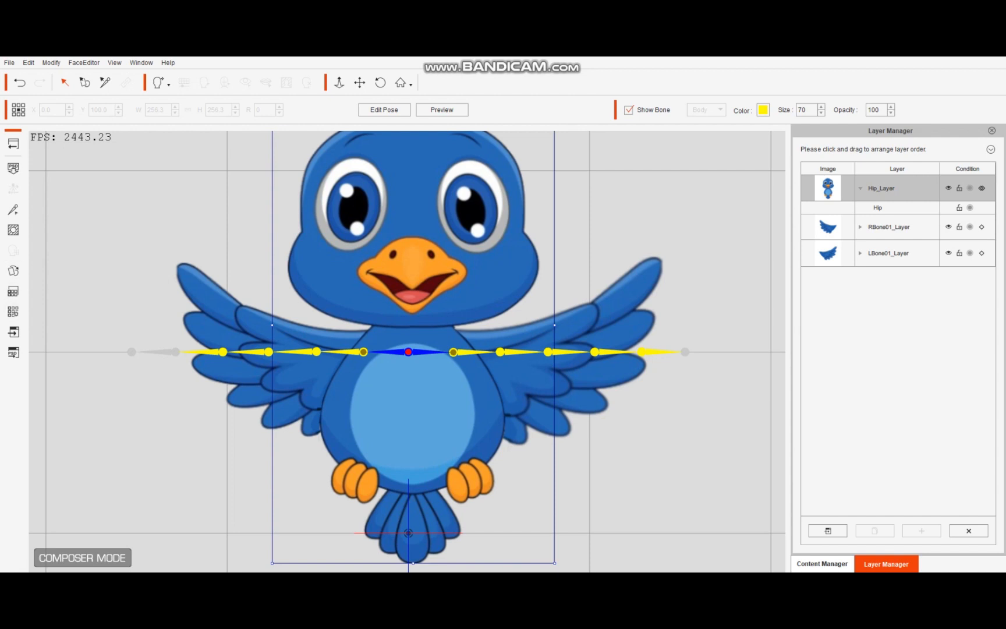
- Reposition the RBone chain along the right wing's upper edge, with RBone01 at about X -22.8, Y 106.9 and the end joint at the wingtip
click(13, 209)
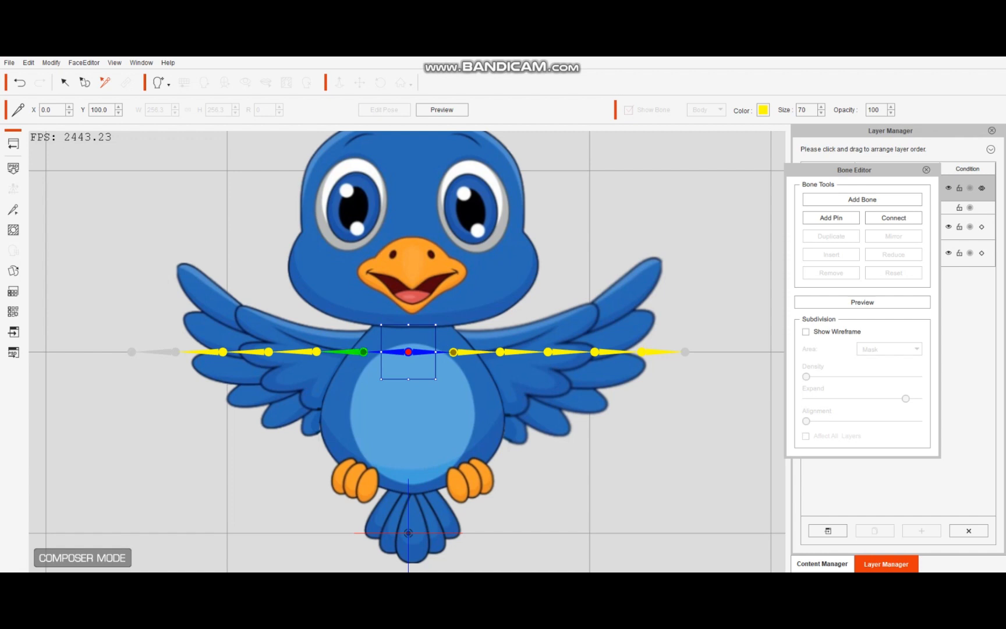
click(352, 352)
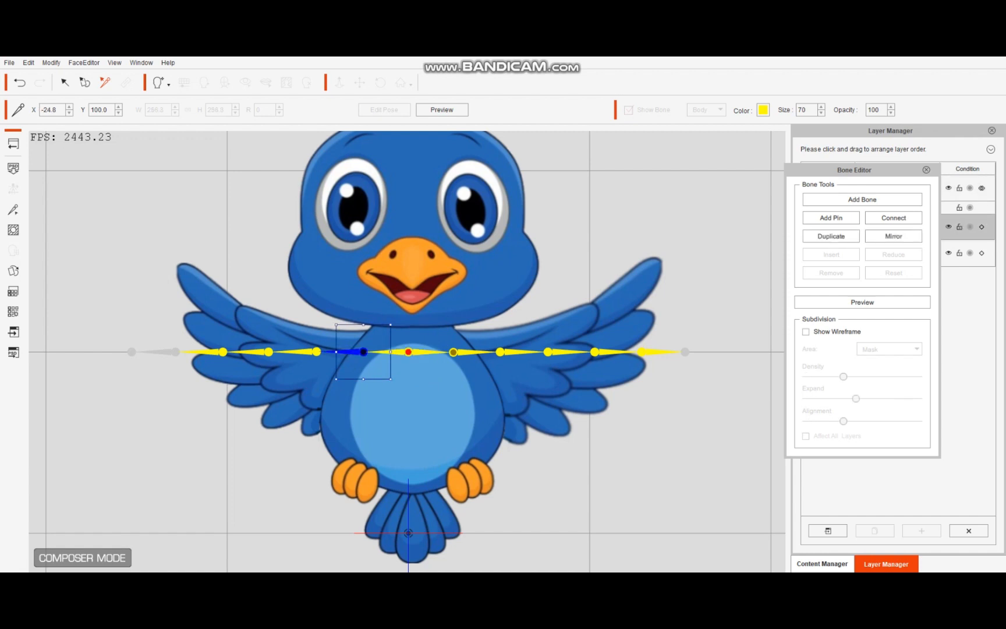
drag(364, 352, 367, 339)
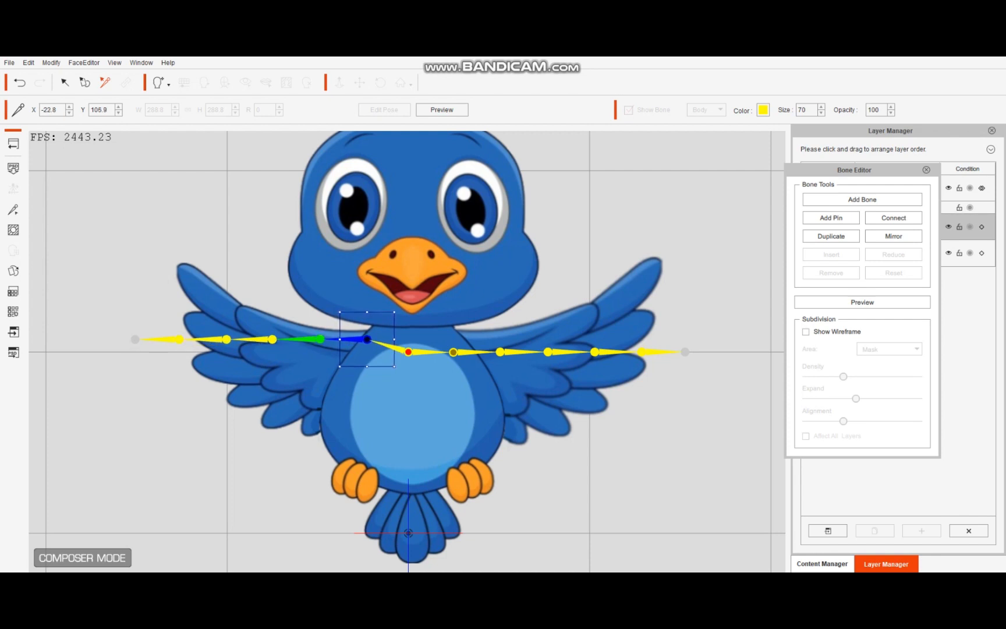
click(250, 339)
drag(272, 339, 280, 328)
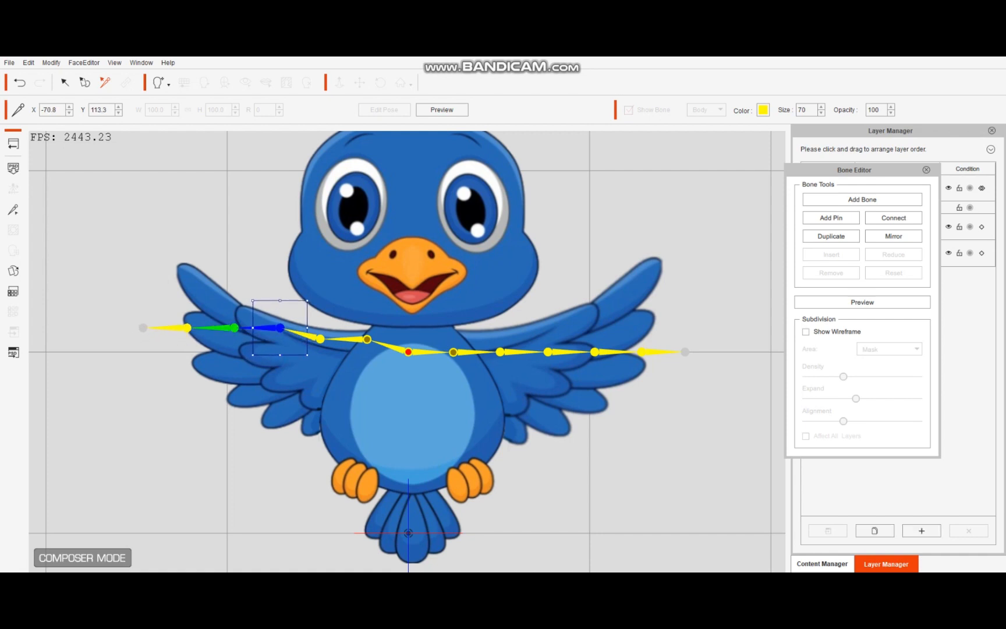
click(215, 328)
drag(234, 328, 249, 317)
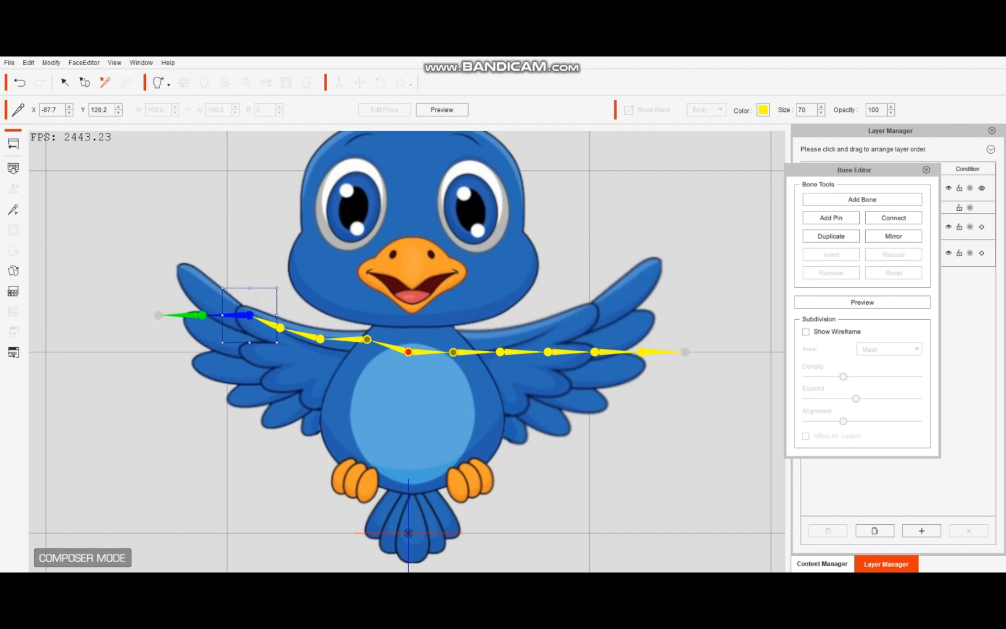
click(188, 315)
drag(201, 315, 185, 272)
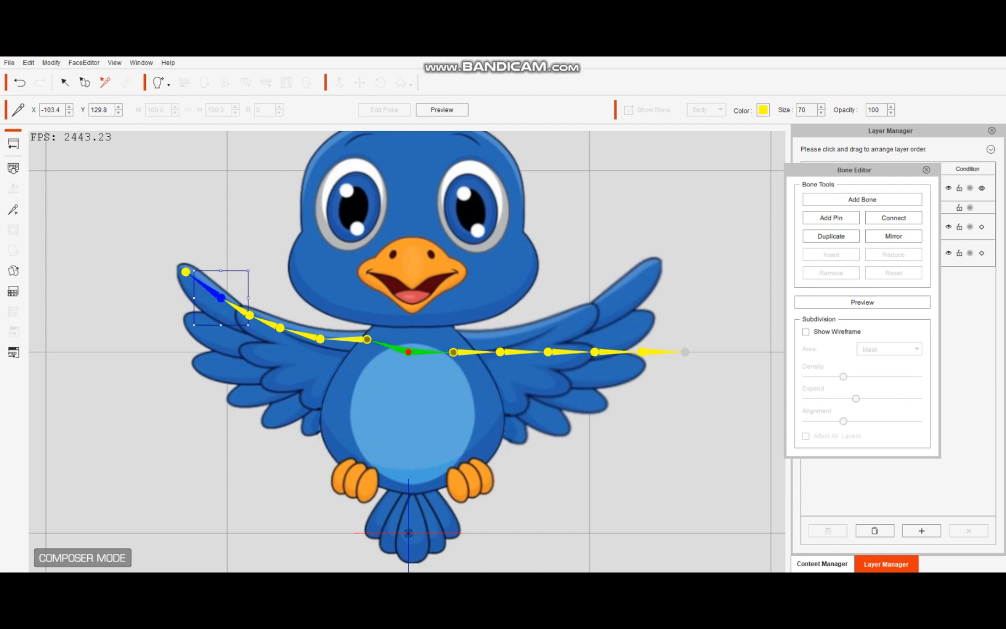
- Reposition the LBone chain along the left wing's upper edge from about X 22.2, Y 105.9 to the wingtip, and finish bone editing
click(453, 351)
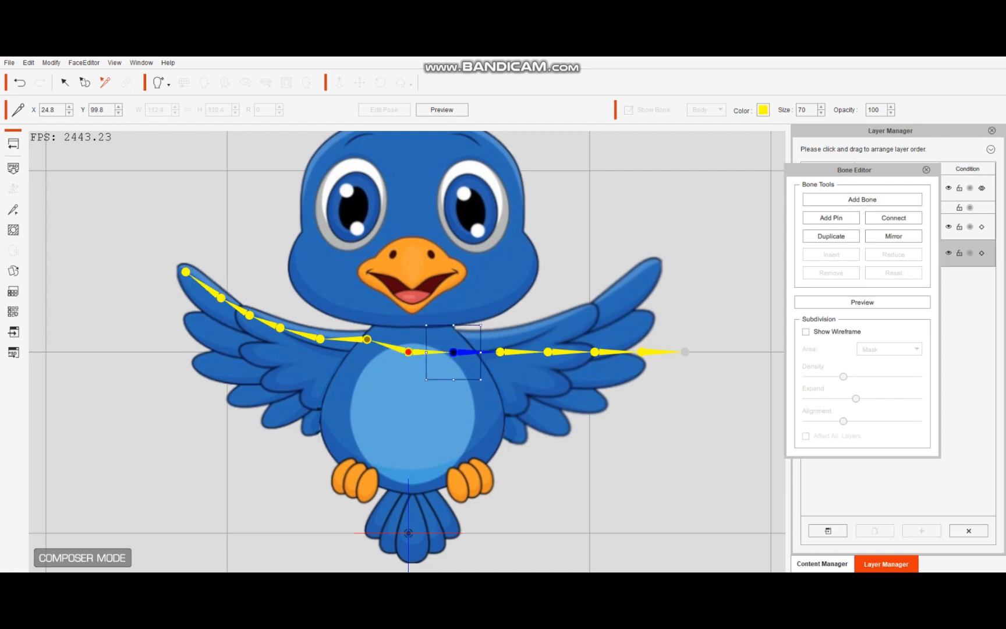
drag(453, 351, 448, 341)
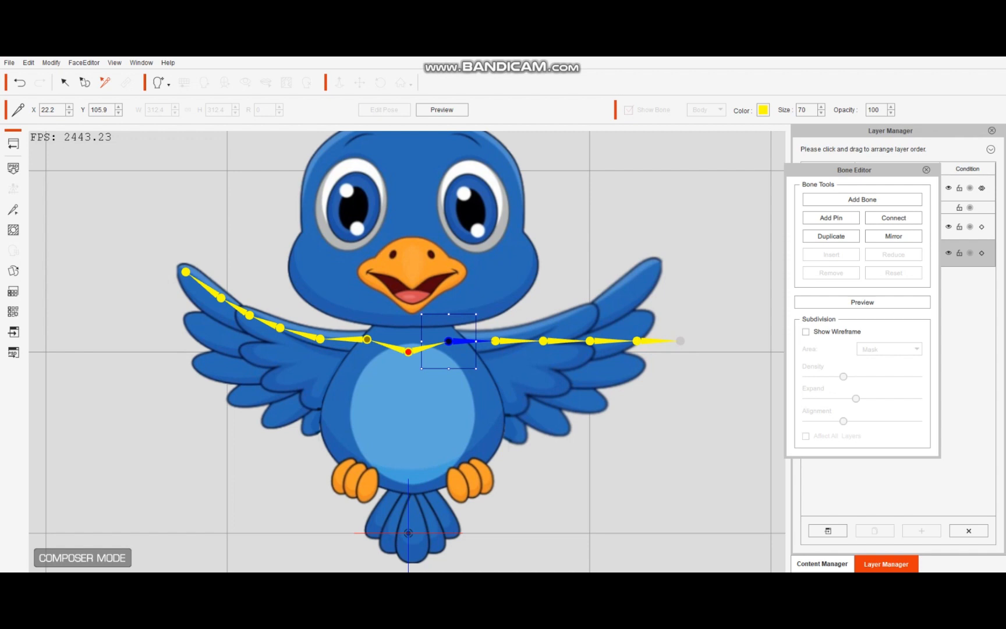
click(495, 340)
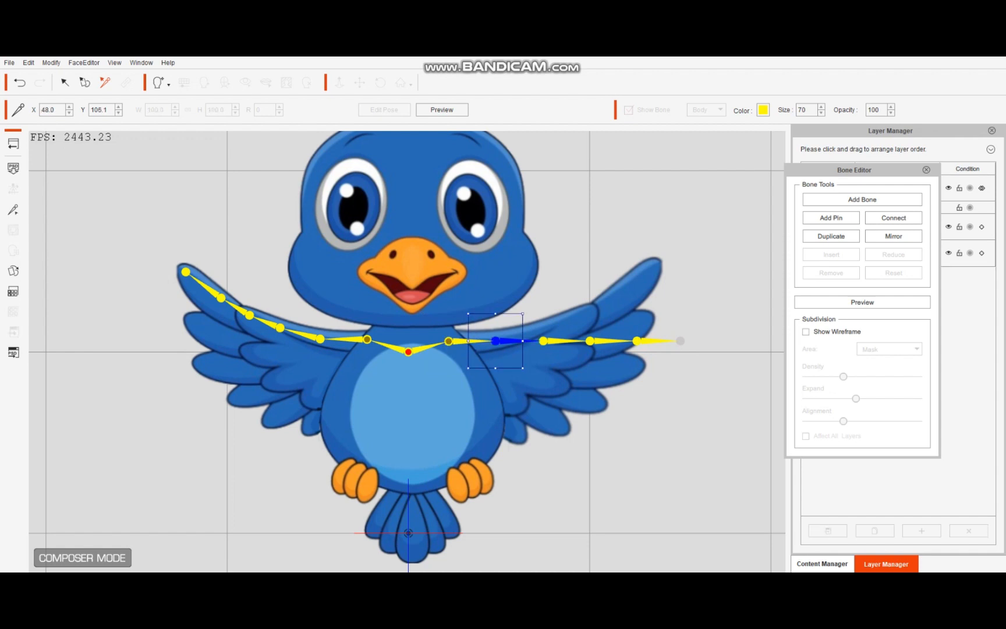
click(543, 340)
drag(543, 341, 535, 330)
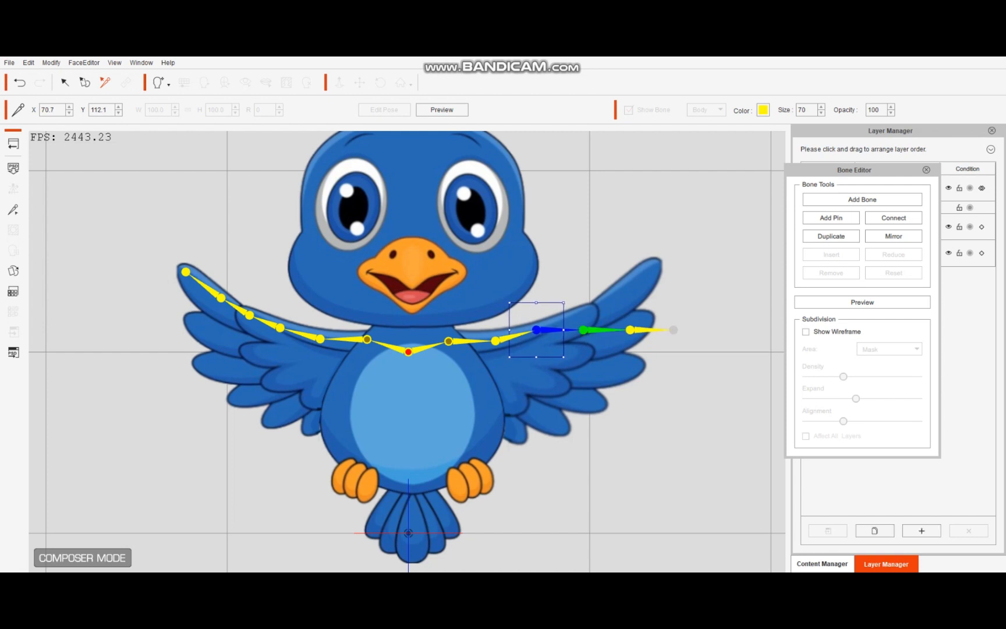
click(584, 330)
drag(583, 330, 649, 271)
click(626, 317)
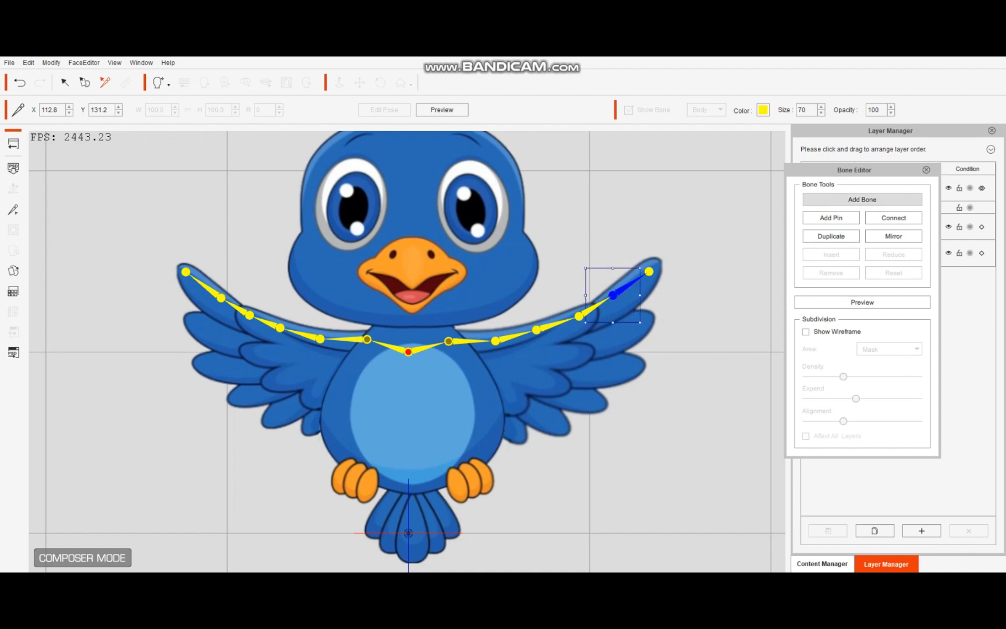
click(926, 170)
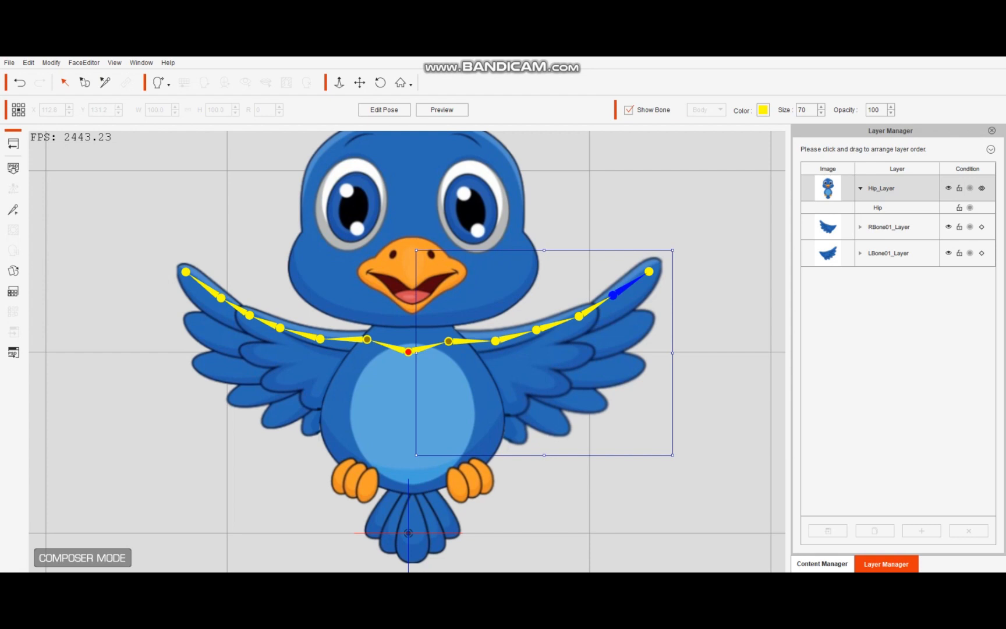
- Return from Composer mode to Stage mode and select the rigged bird
click(359, 82)
scroll(409, 352, down, 2)
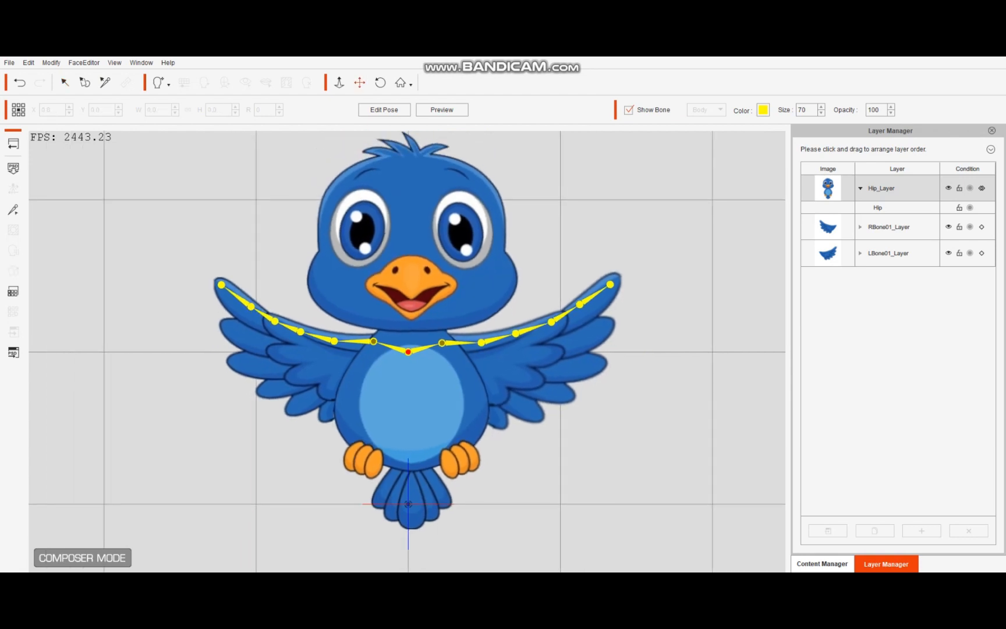
scroll(408, 352, down, 3)
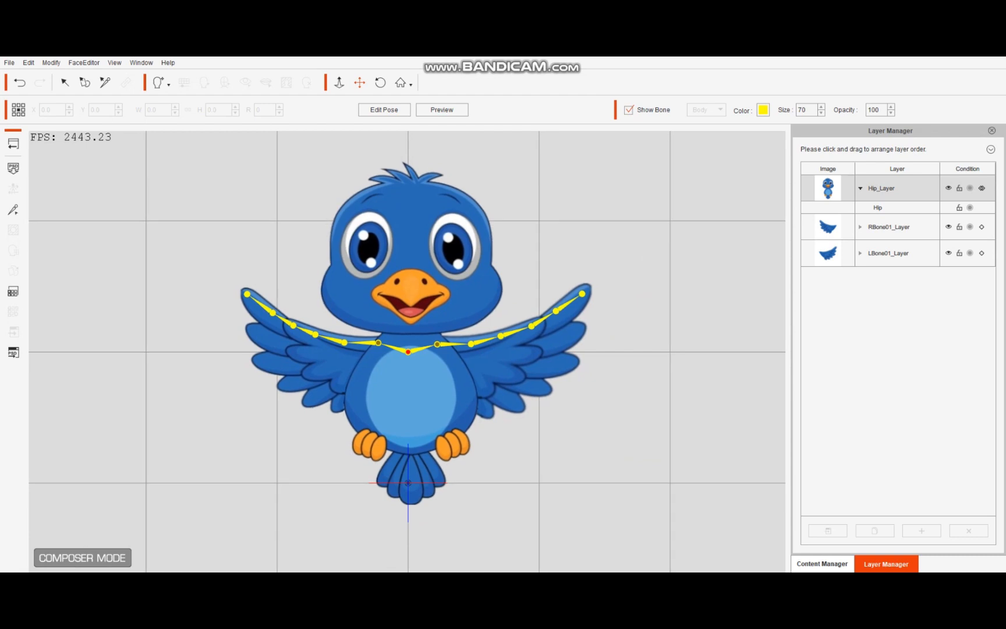
scroll(409, 351, down, 1)
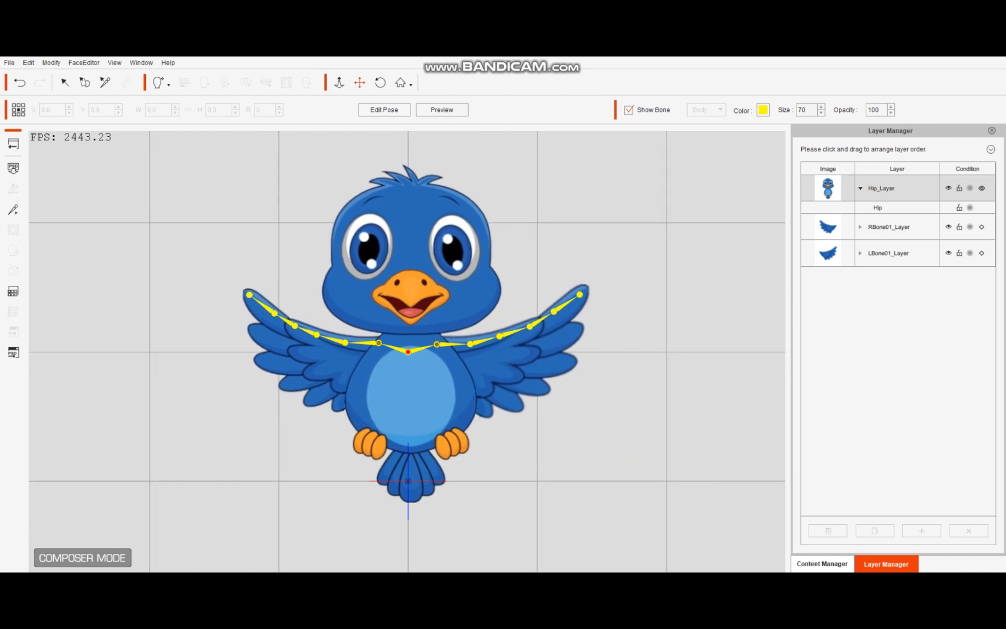
click(13, 143)
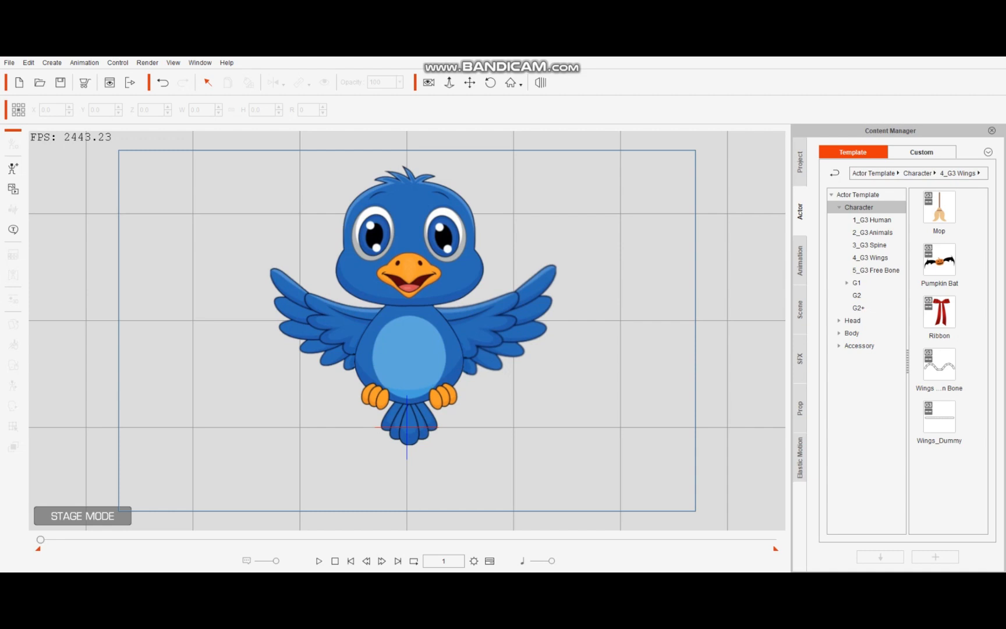
click(412, 437)
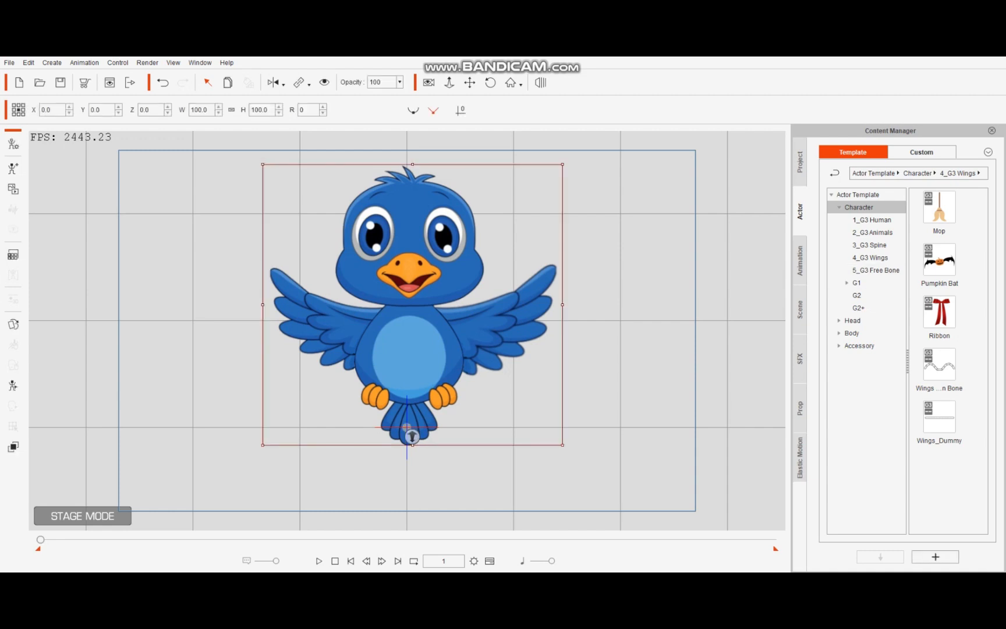
- Look through the 4_G3 Wings motion templates for motions that suit the bird's wings
click(800, 260)
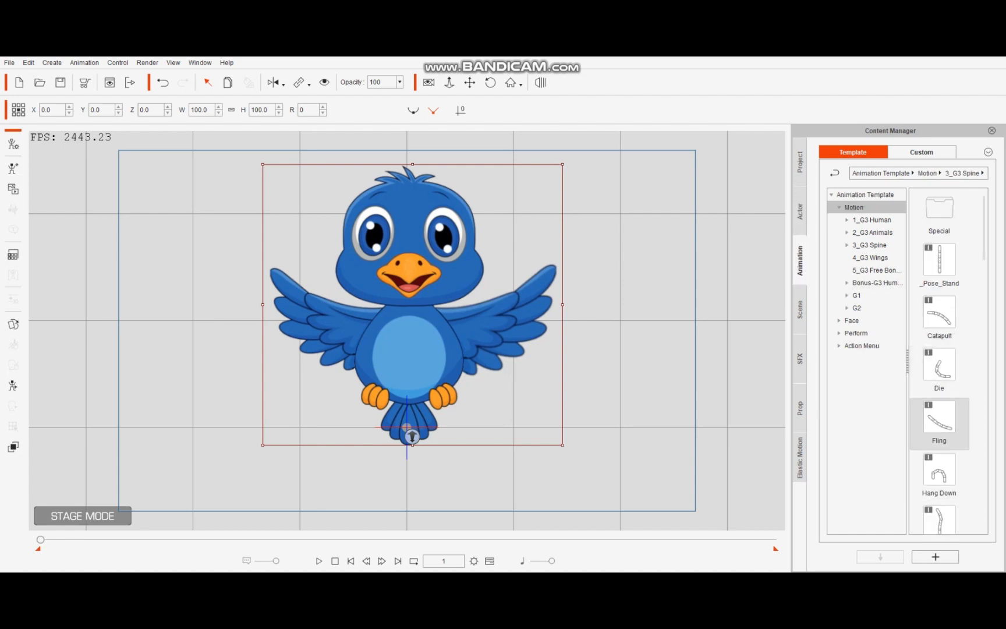
click(870, 257)
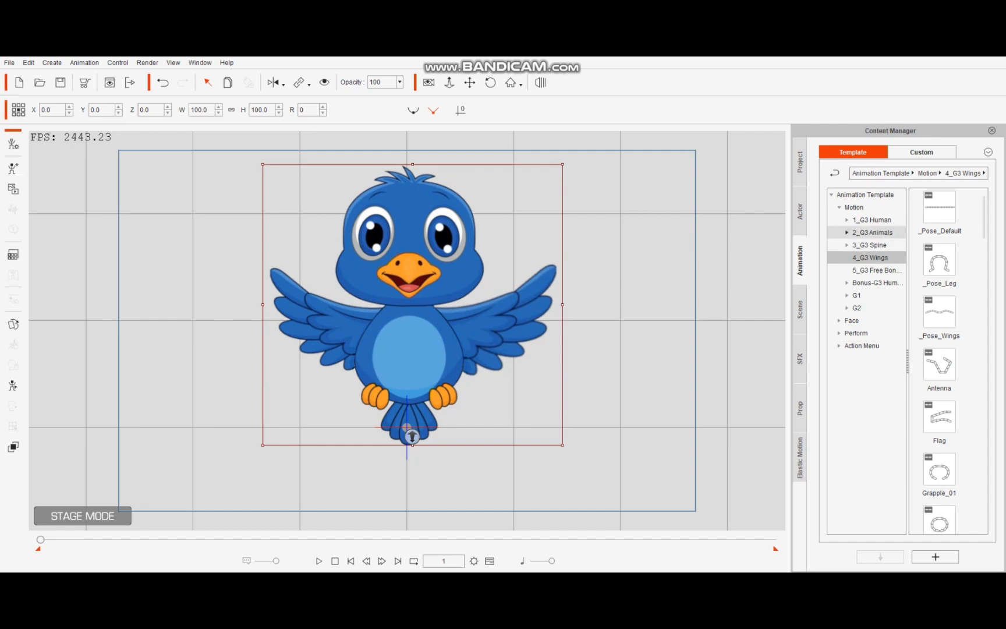
click(873, 233)
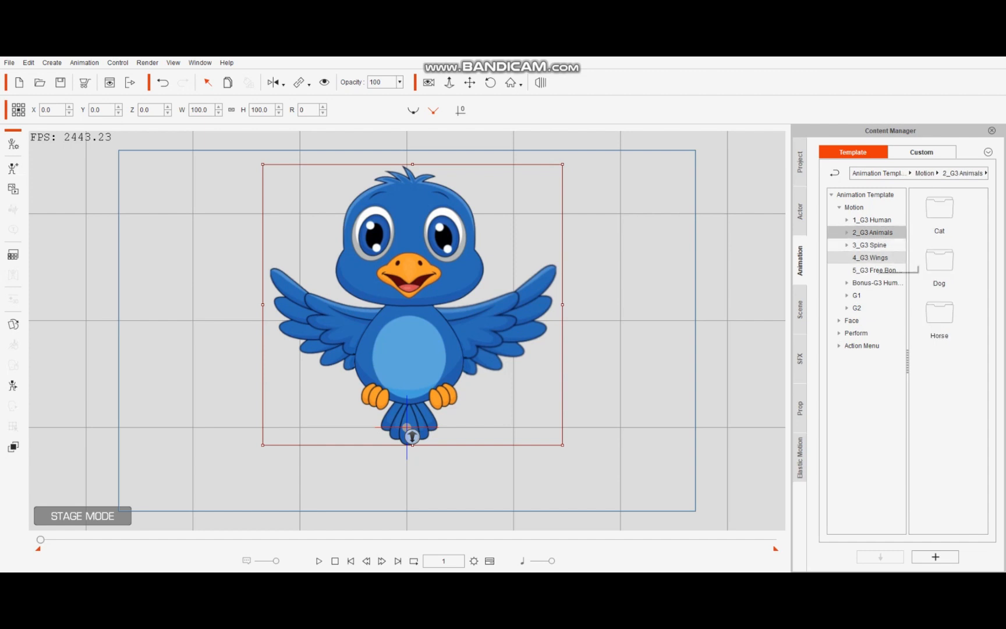
click(872, 258)
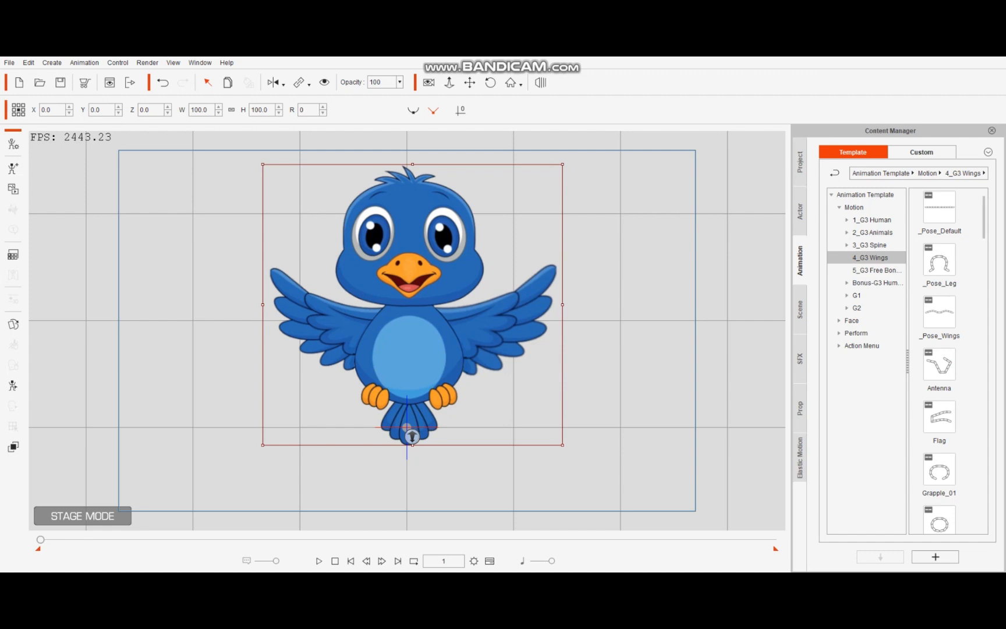
scroll(940, 361, down, 8)
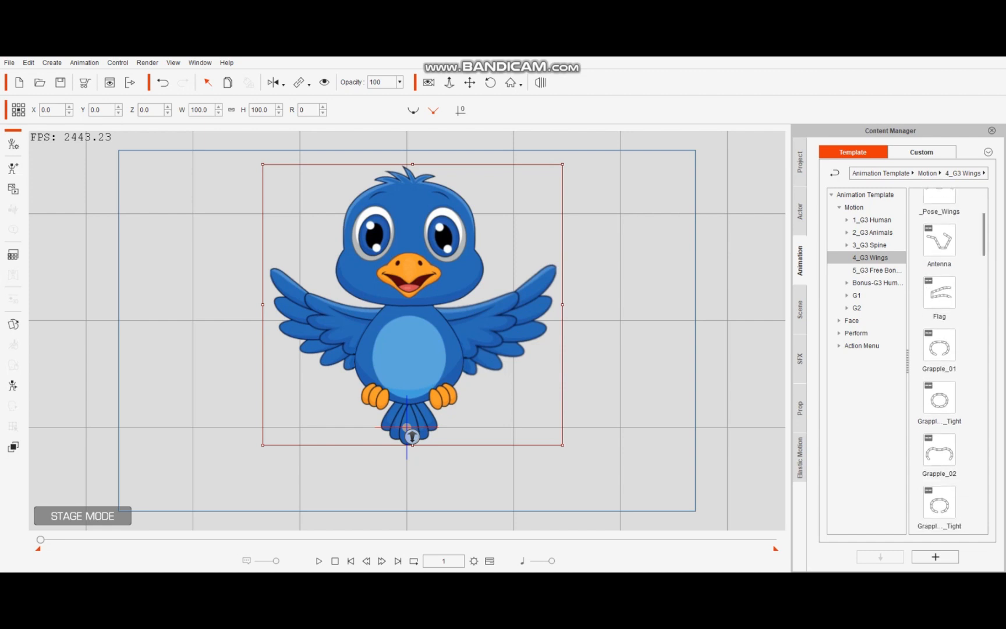
scroll(940, 361, down, 6)
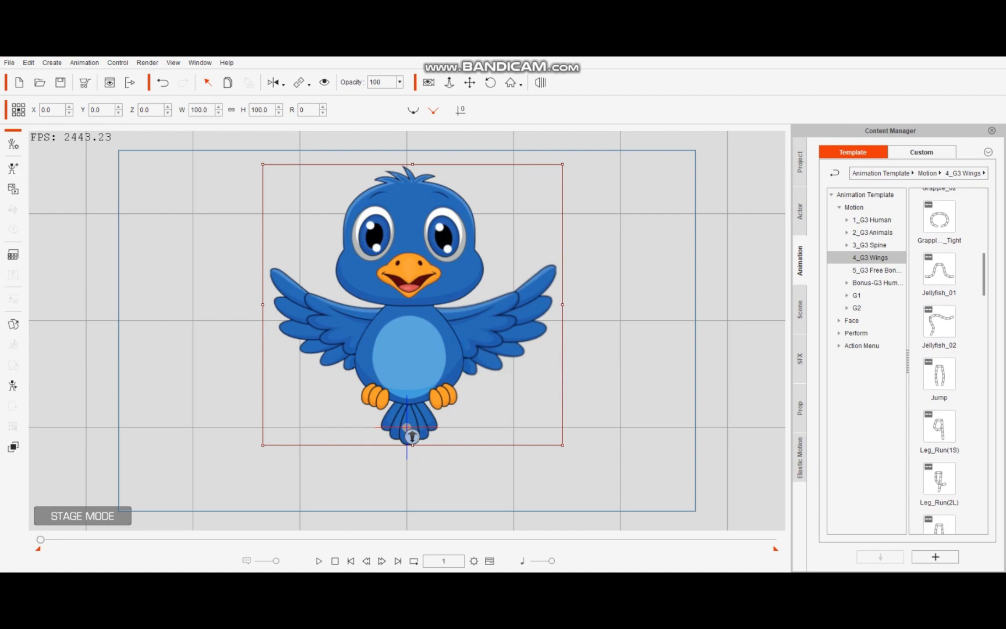
scroll(939, 361, down, 6)
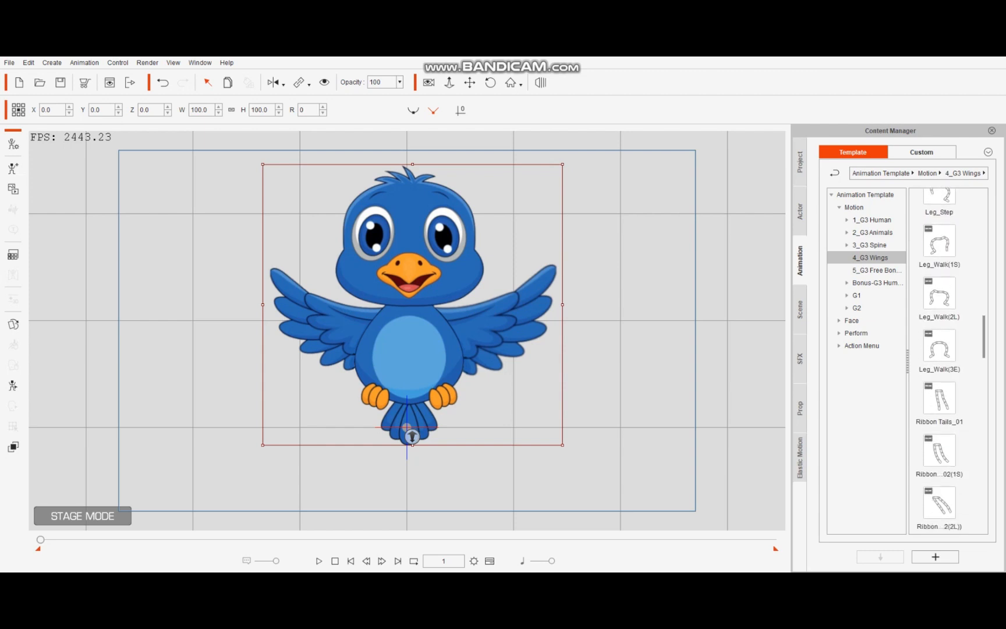
drag(984, 358, 984, 358)
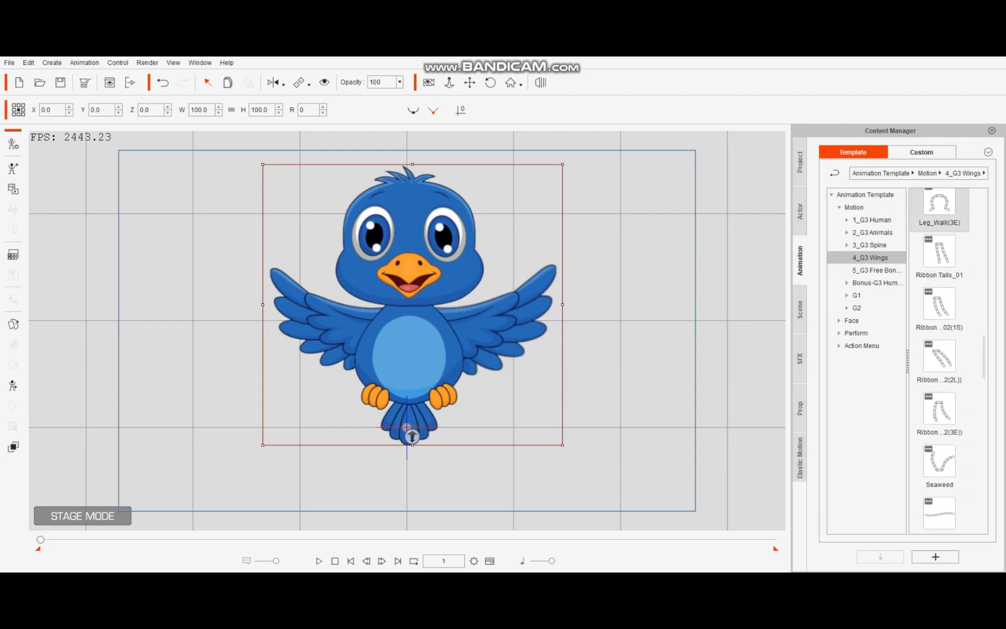
scroll(939, 361, down, 4)
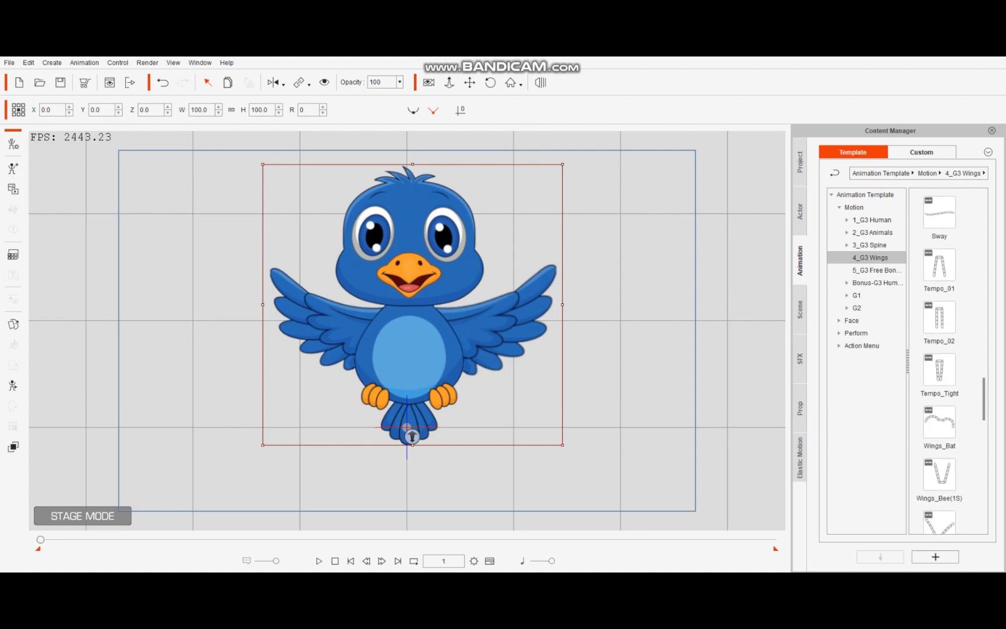
scroll(949, 361, down, 5)
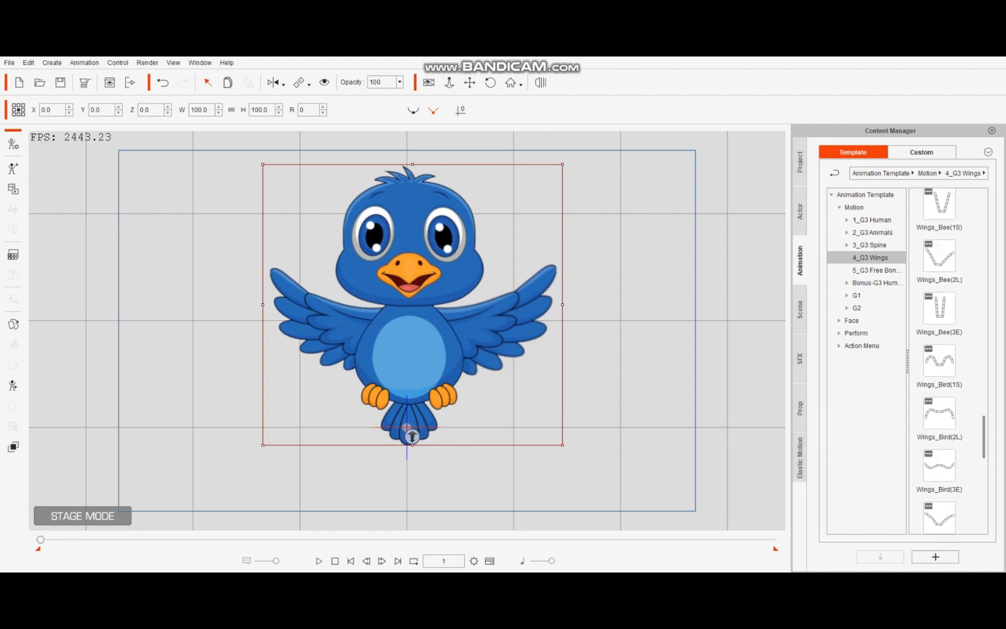
scroll(949, 361, down, 3)
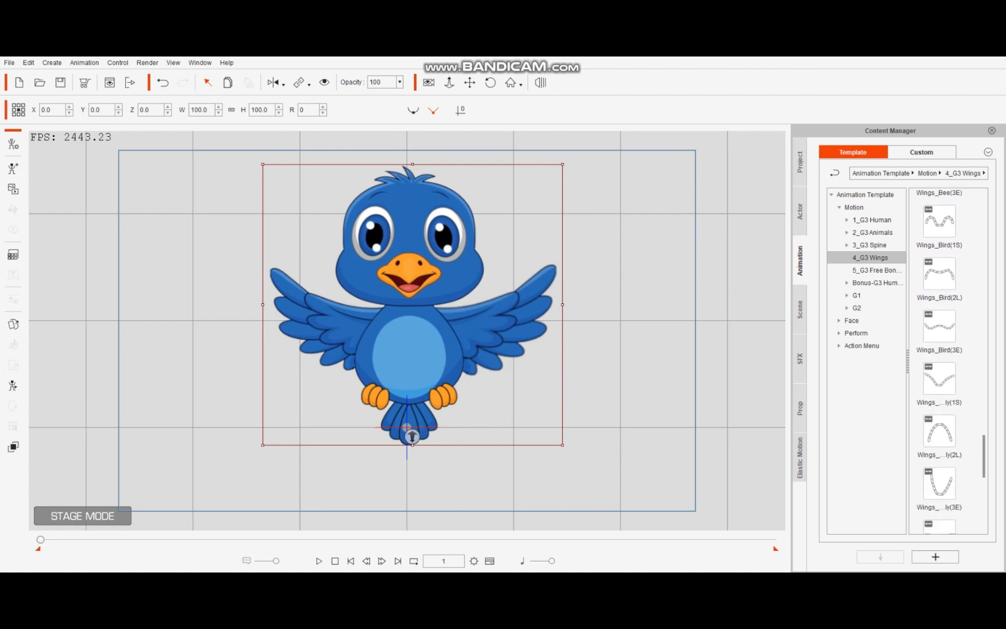
scroll(948, 361, down, 3)
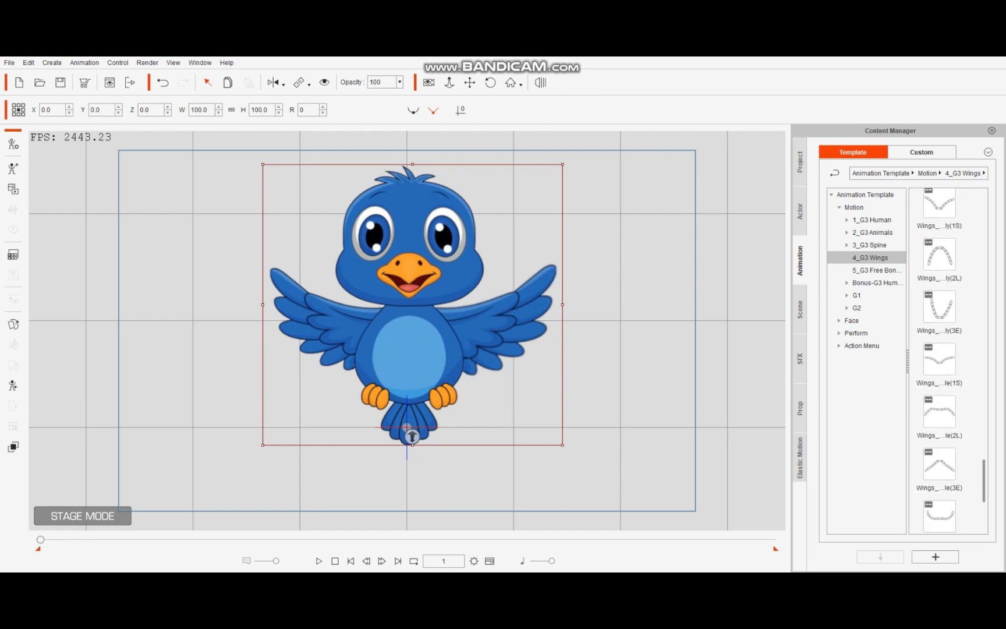
scroll(949, 361, down, 3)
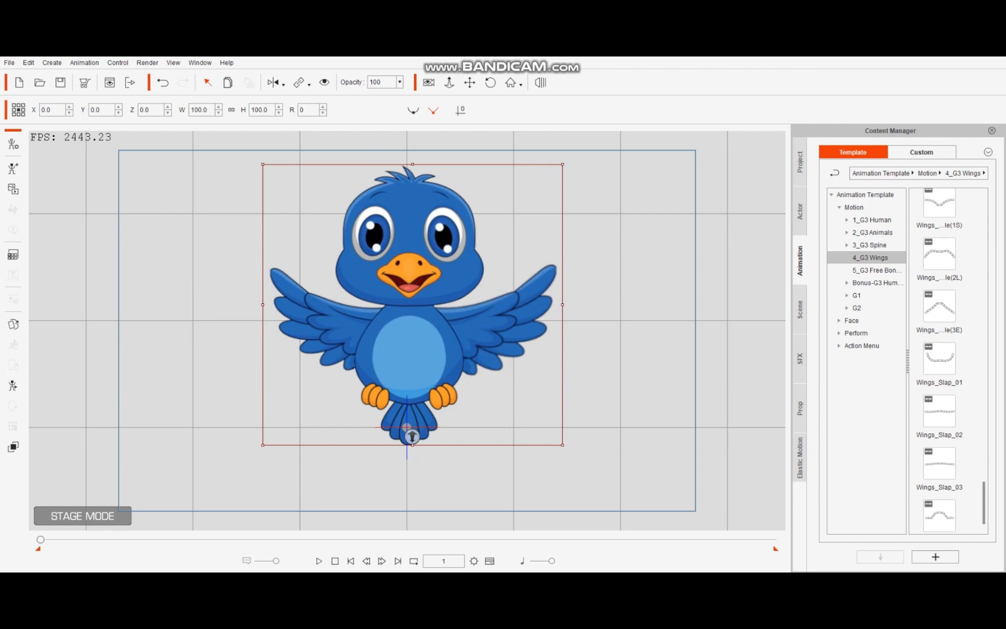
- Apply the G3 Wings motions Wings_Bird(2L), Wings_Bird(3E) and Wings_...ly(2L) to the bird one after another
scroll(949, 361, up, 6)
scroll(943, 372, up, 3)
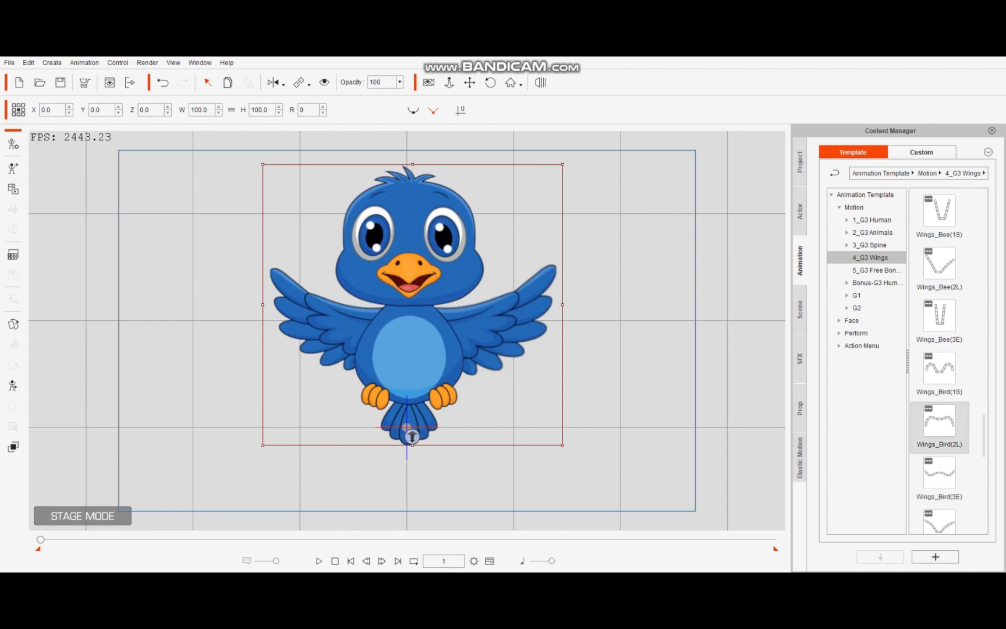
double_click(939, 420)
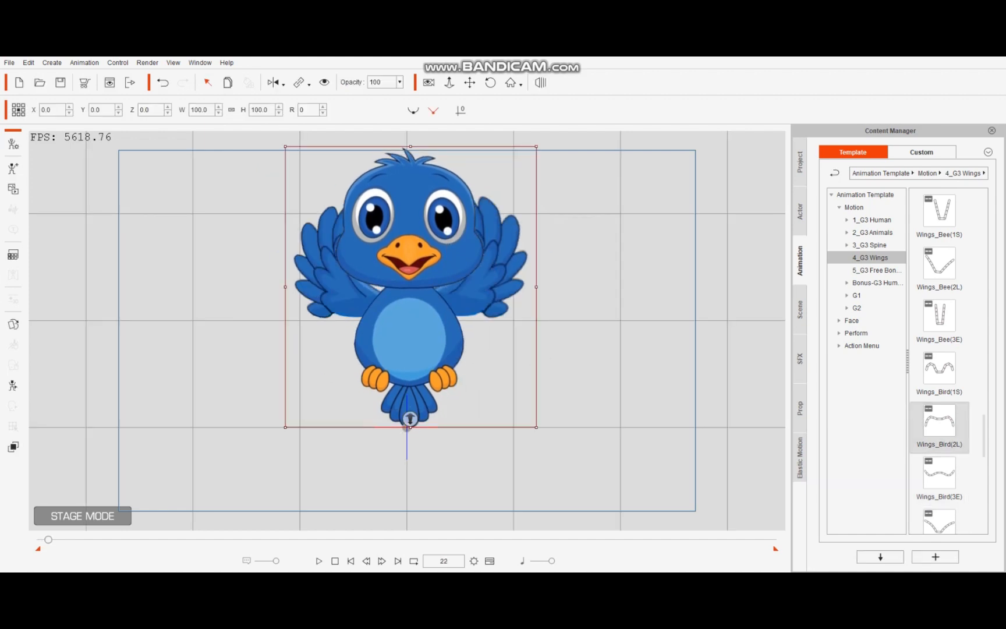
double_click(939, 474)
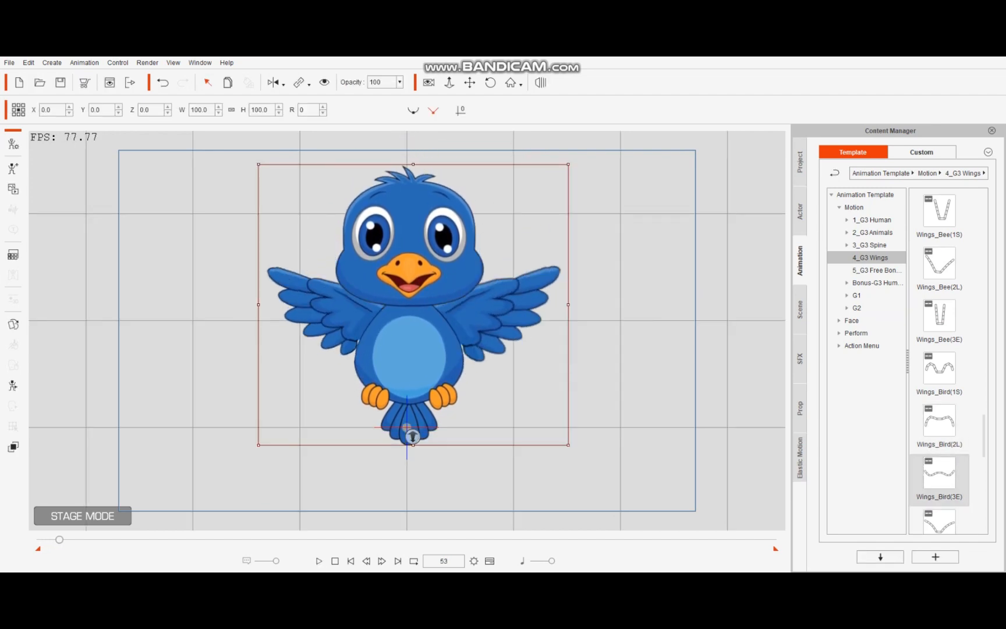
scroll(939, 361, down, 2)
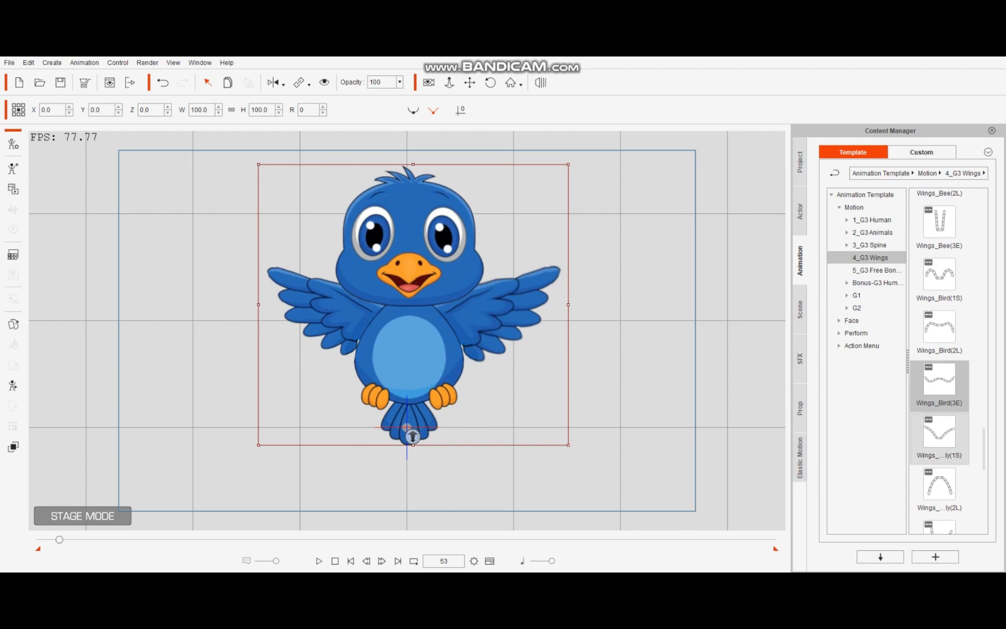
double_click(939, 483)
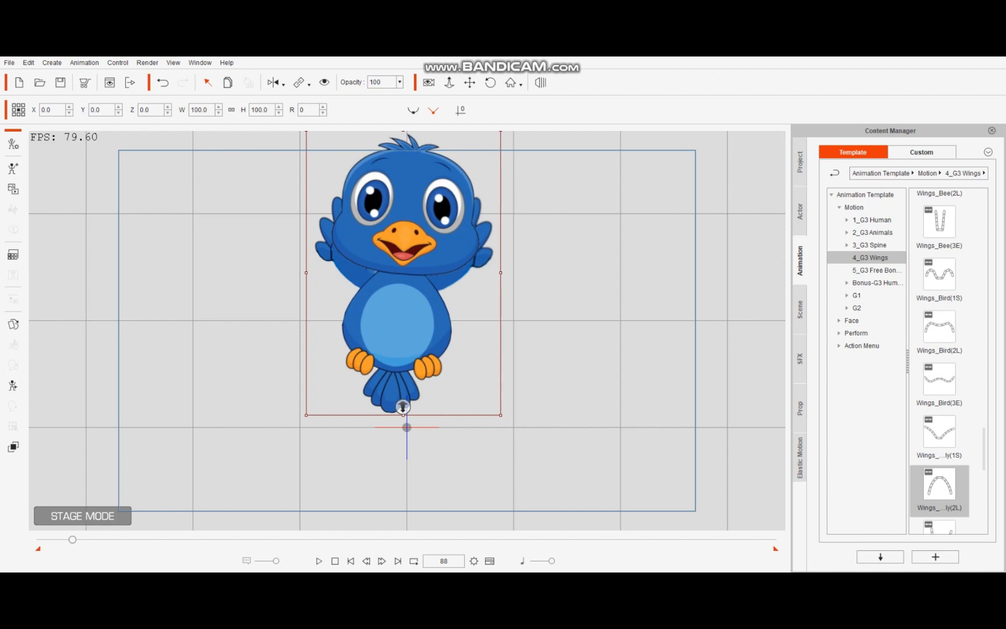
- Play the bird's combined wing animation from frame 1 to check it, and stop the playback
click(335, 561)
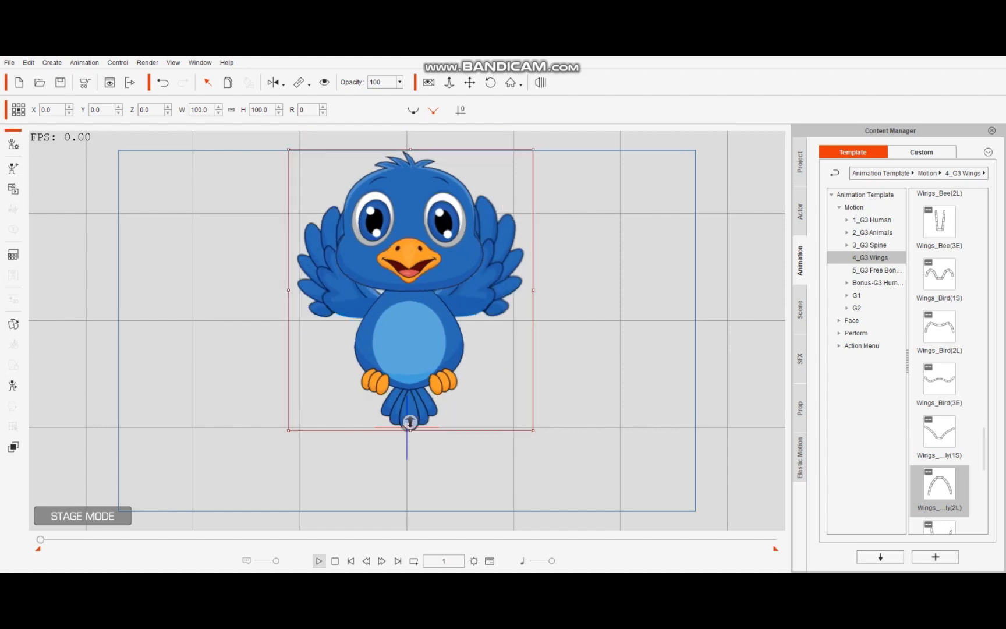
click(319, 561)
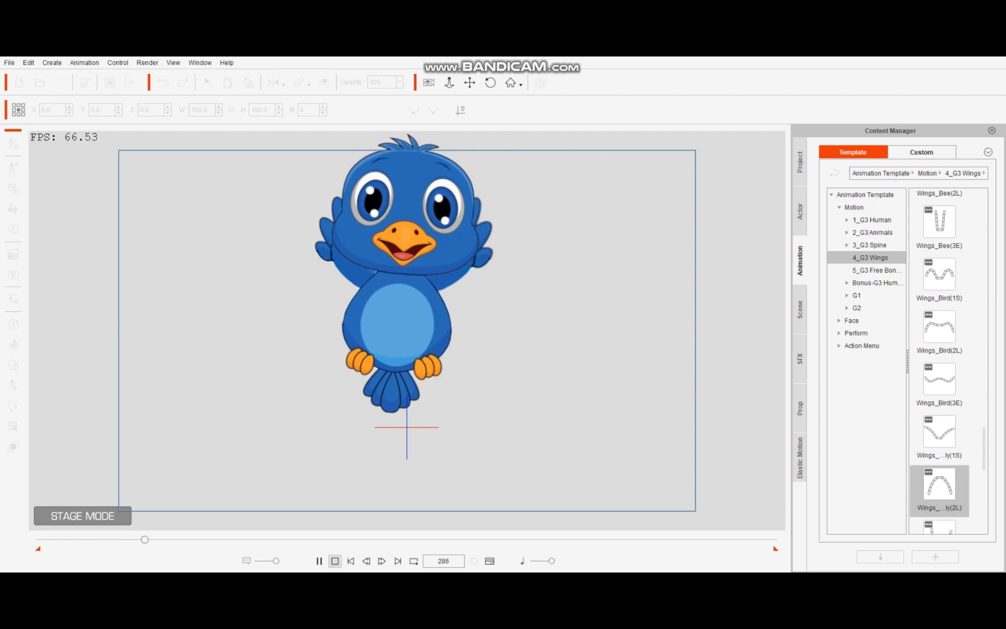
click(335, 560)
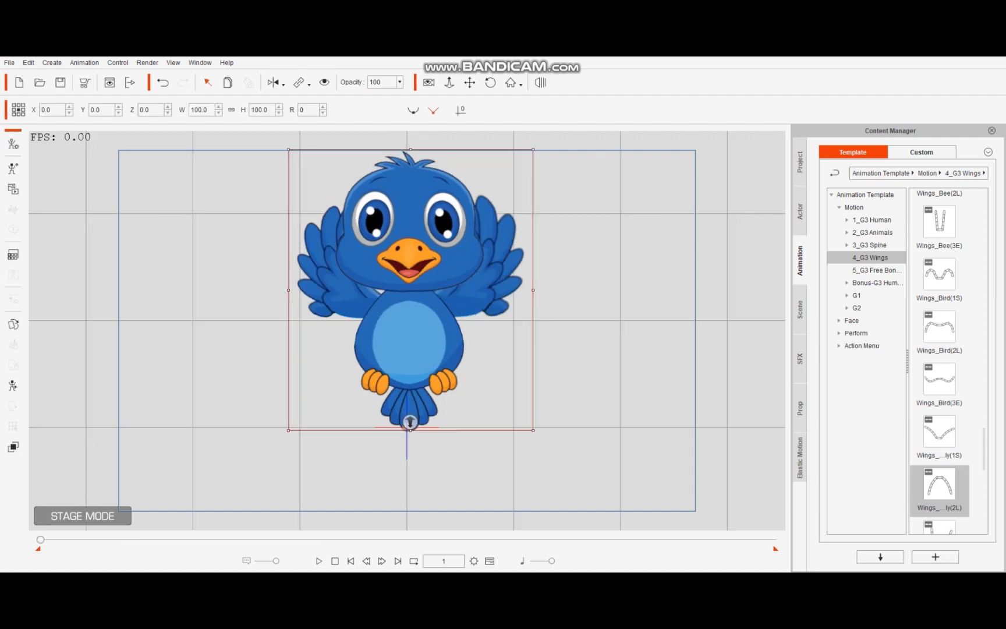